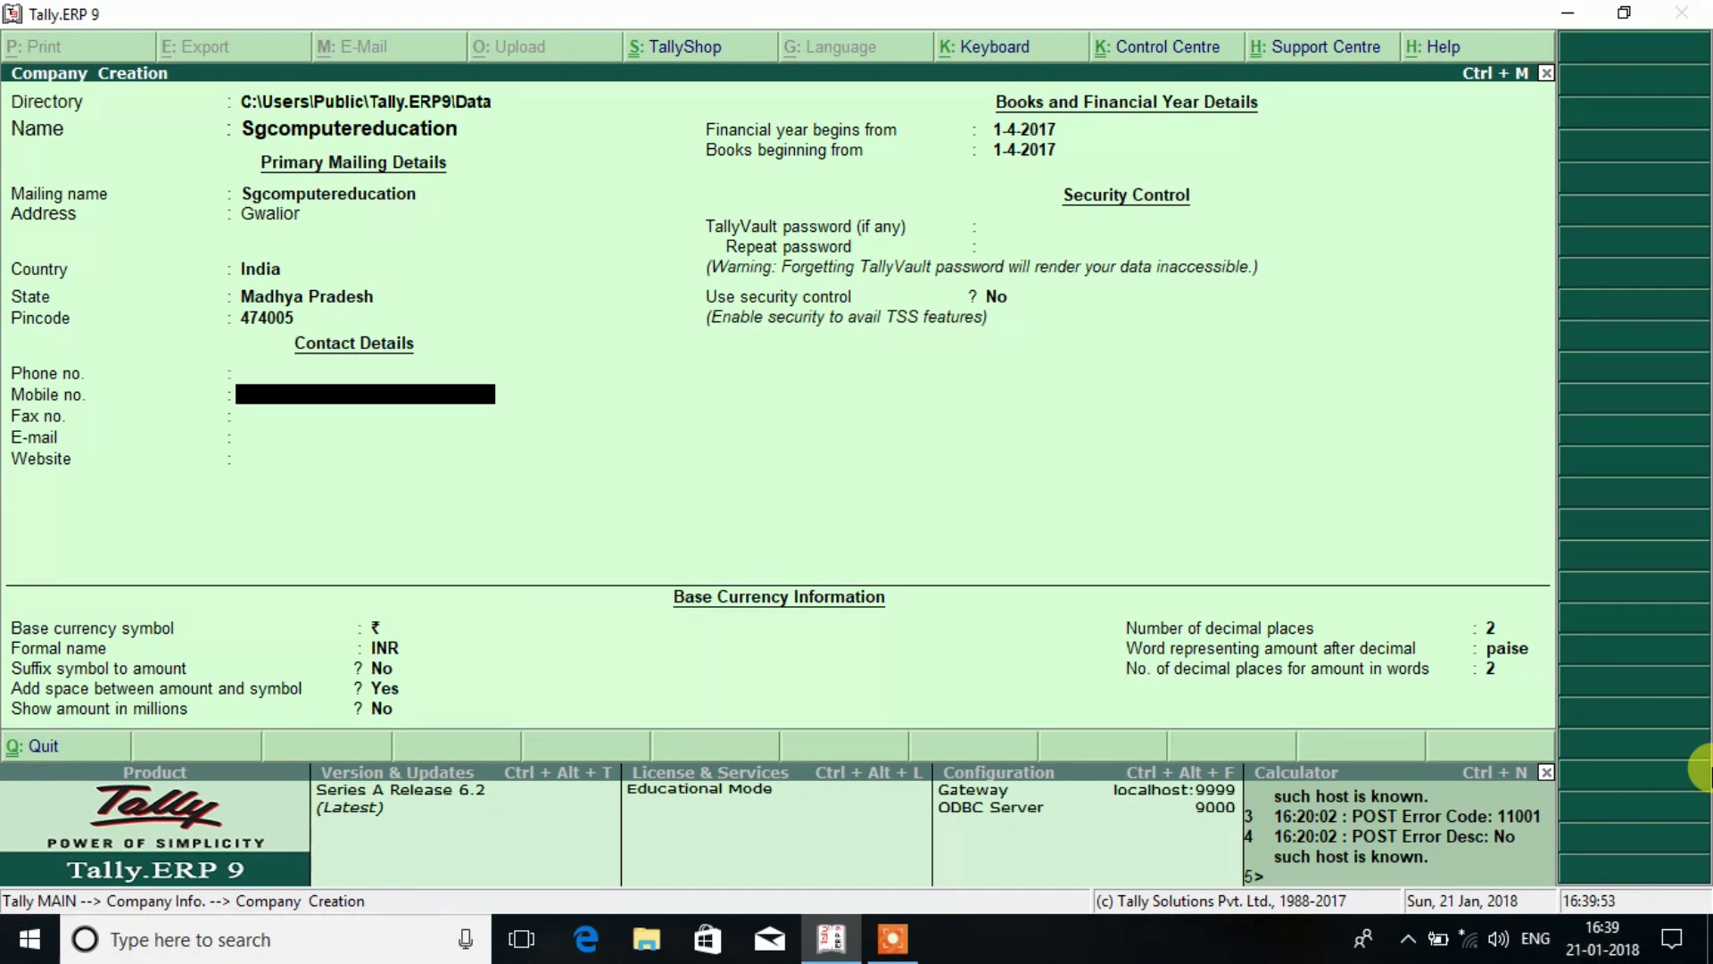
Enter the mobile number and website sgcomputereducation.online, then accept to create the company.
key(Return)
key(Return)
key(Return)
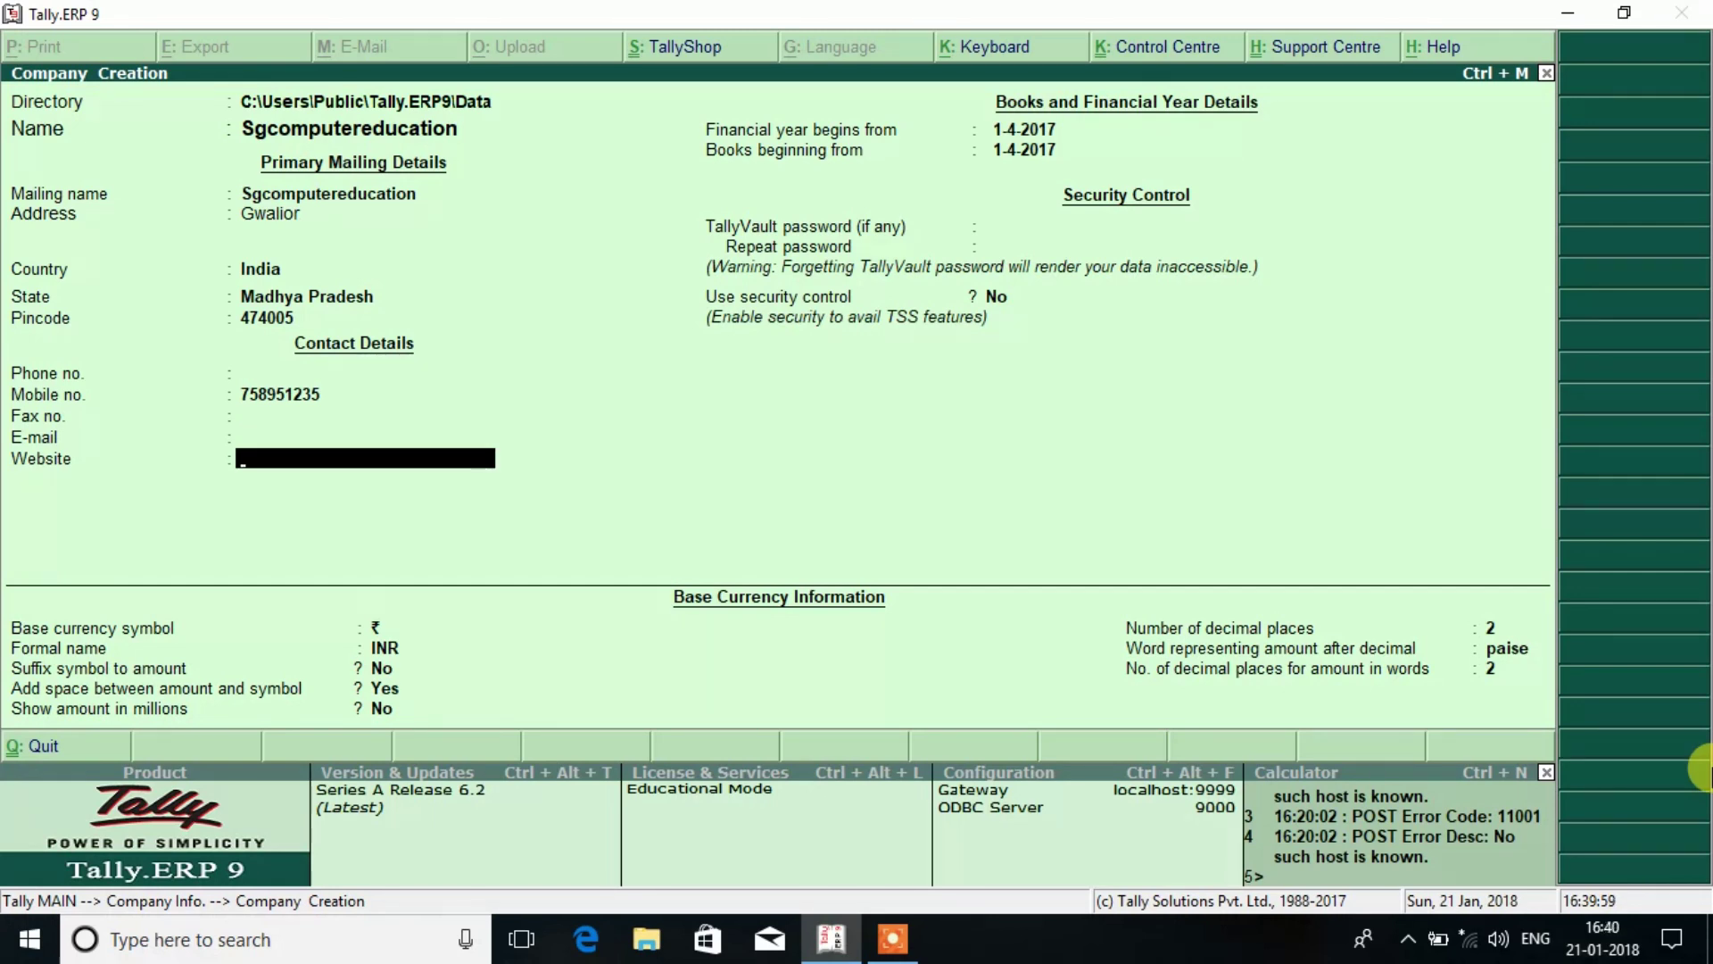
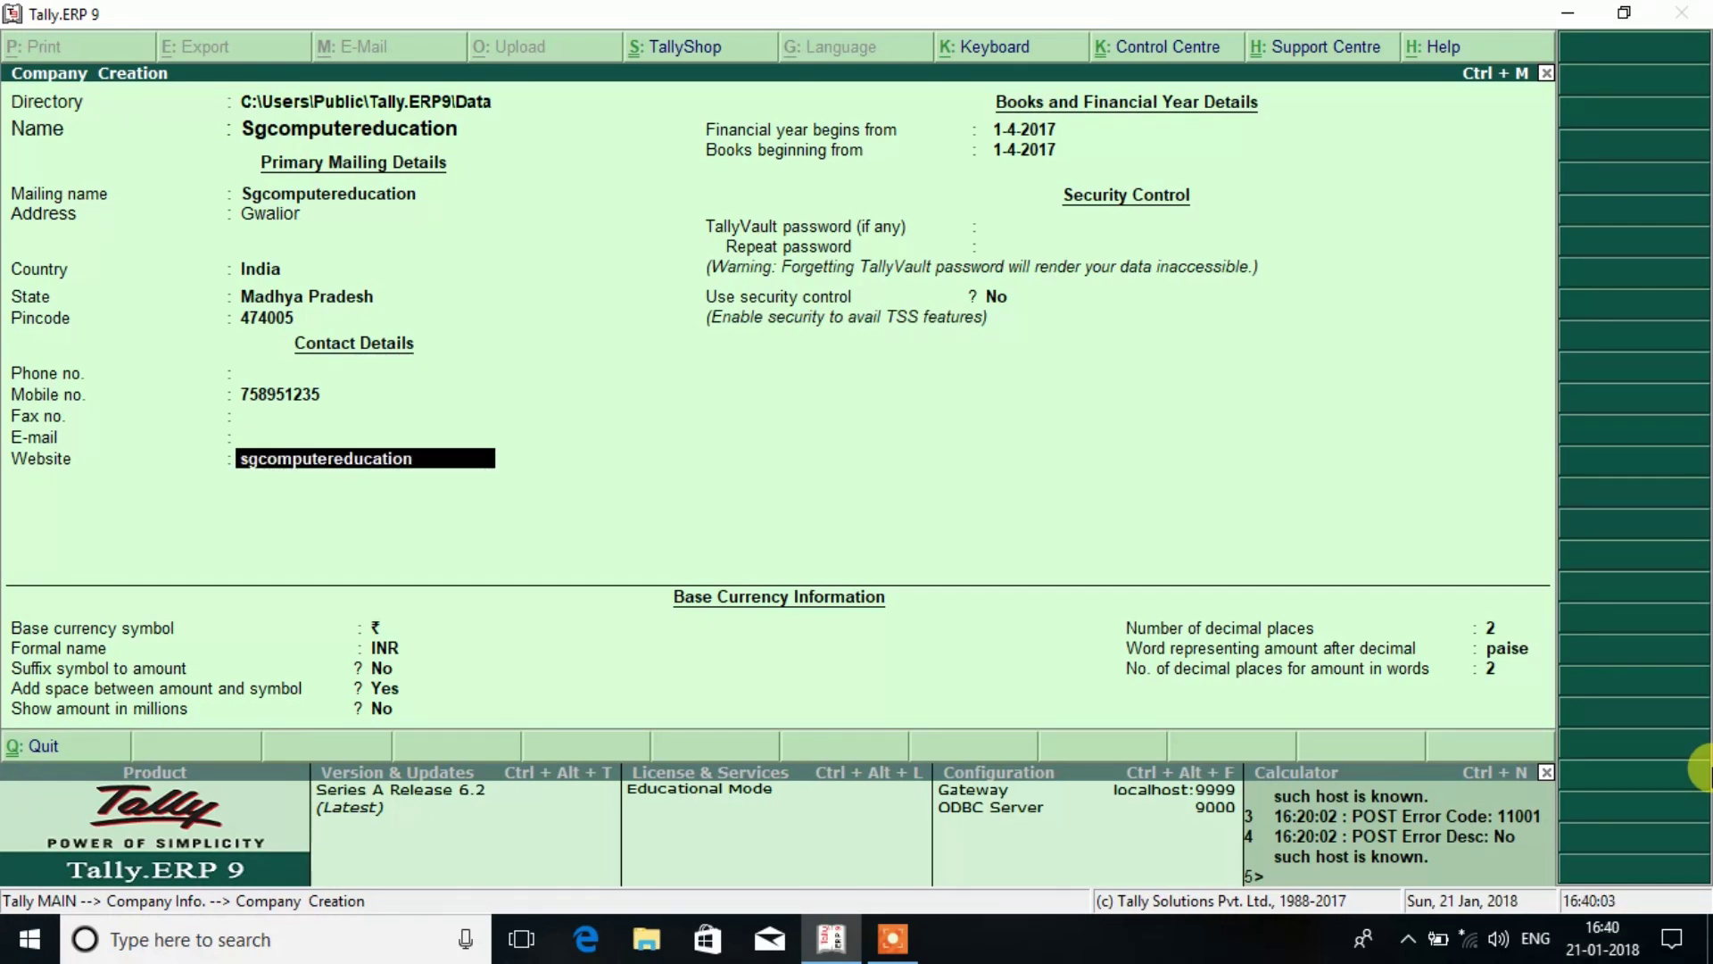
key(Return)
key(Return)
key(Return)
key(Return)
key(Return)
key(Return)
key(Return)
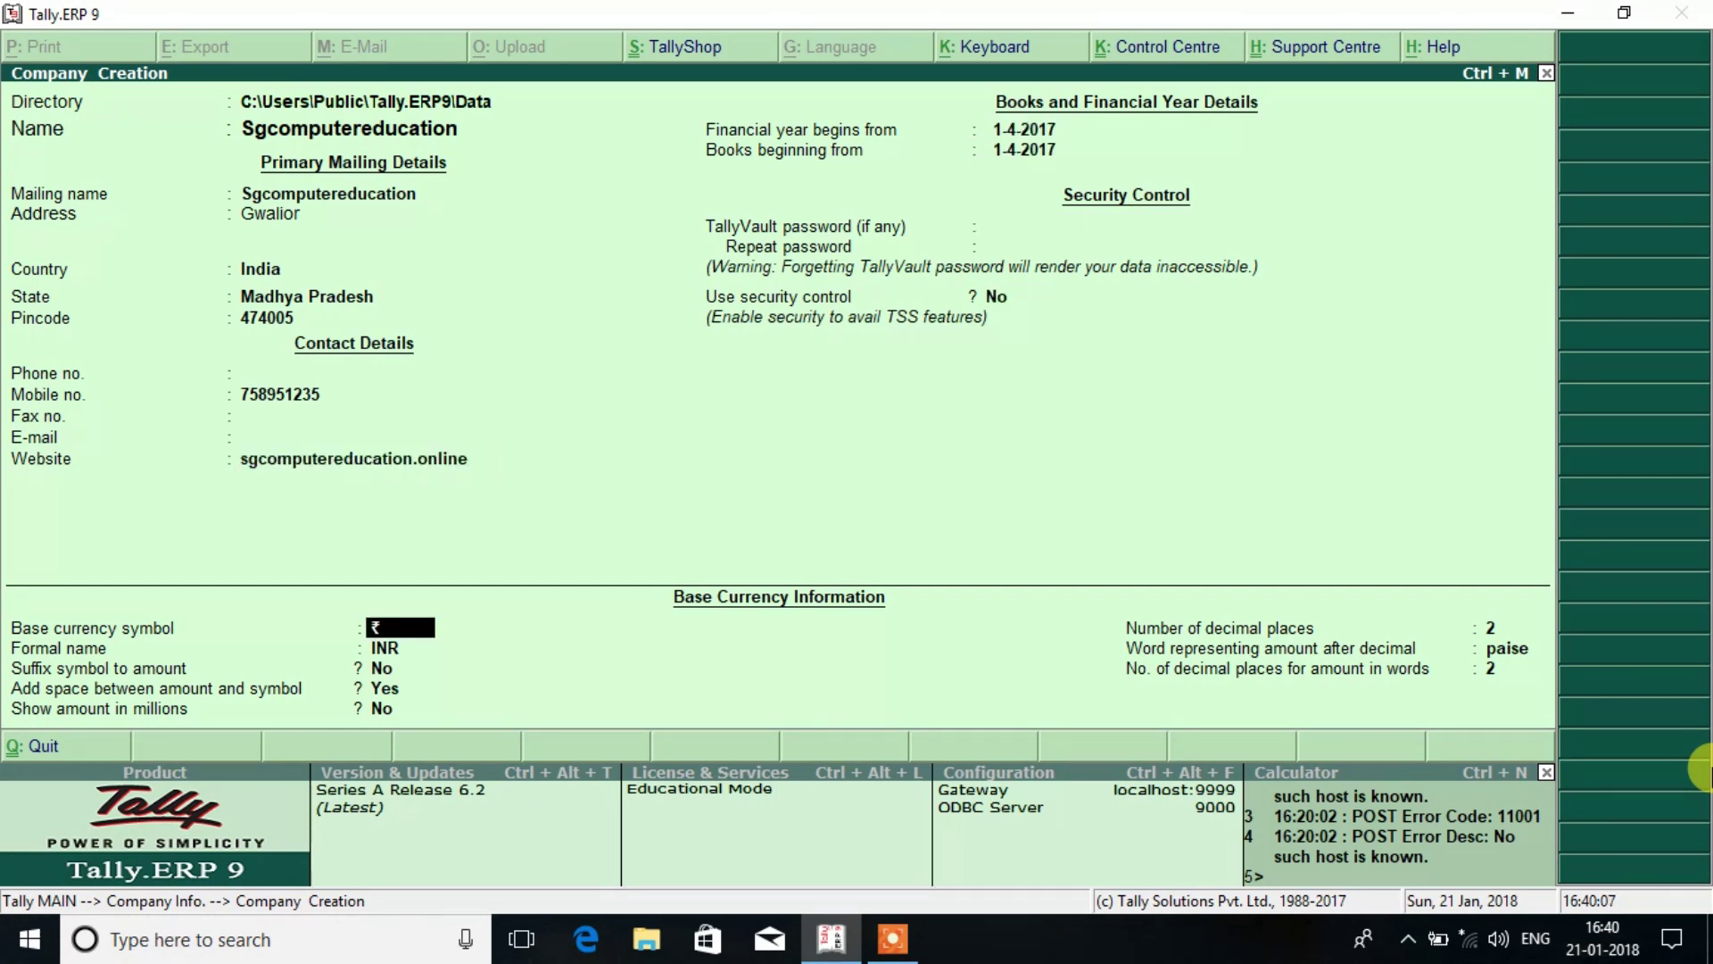
key(Return)
key(Return)
key(Return)
key(Return)
key(Return)
key(Return)
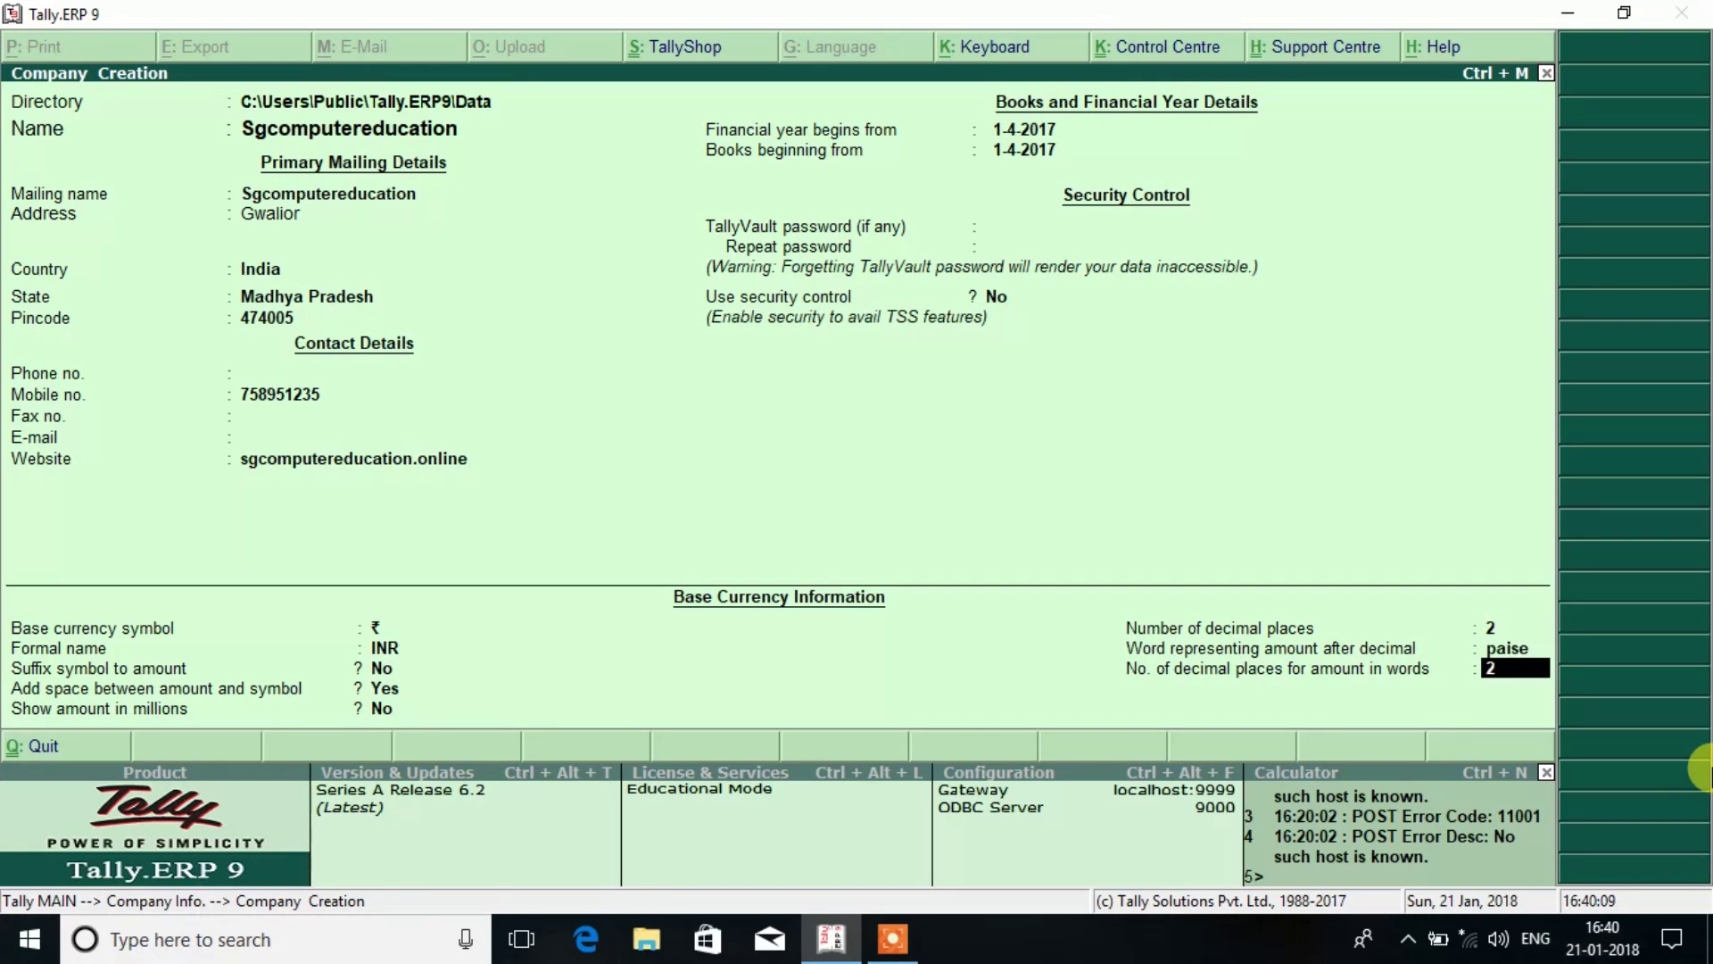
key(Return)
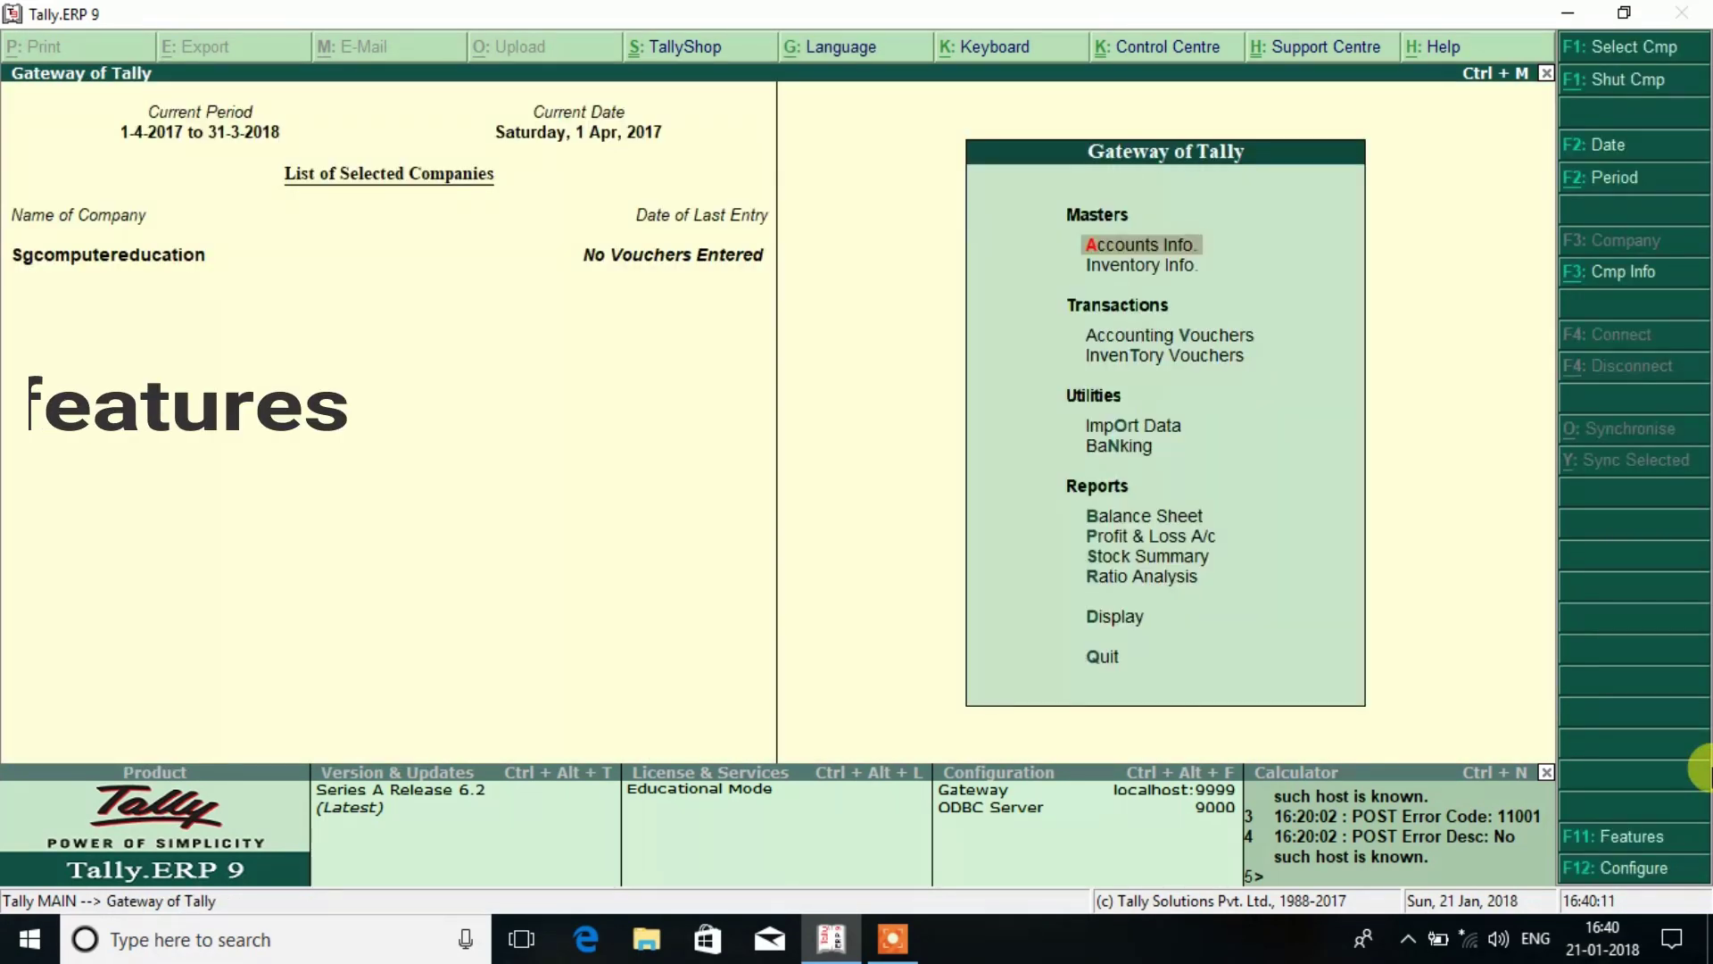
In F11 Accounting Features, set Maintain cost centres and more than one payroll/cost category to Yes.
key(F11)
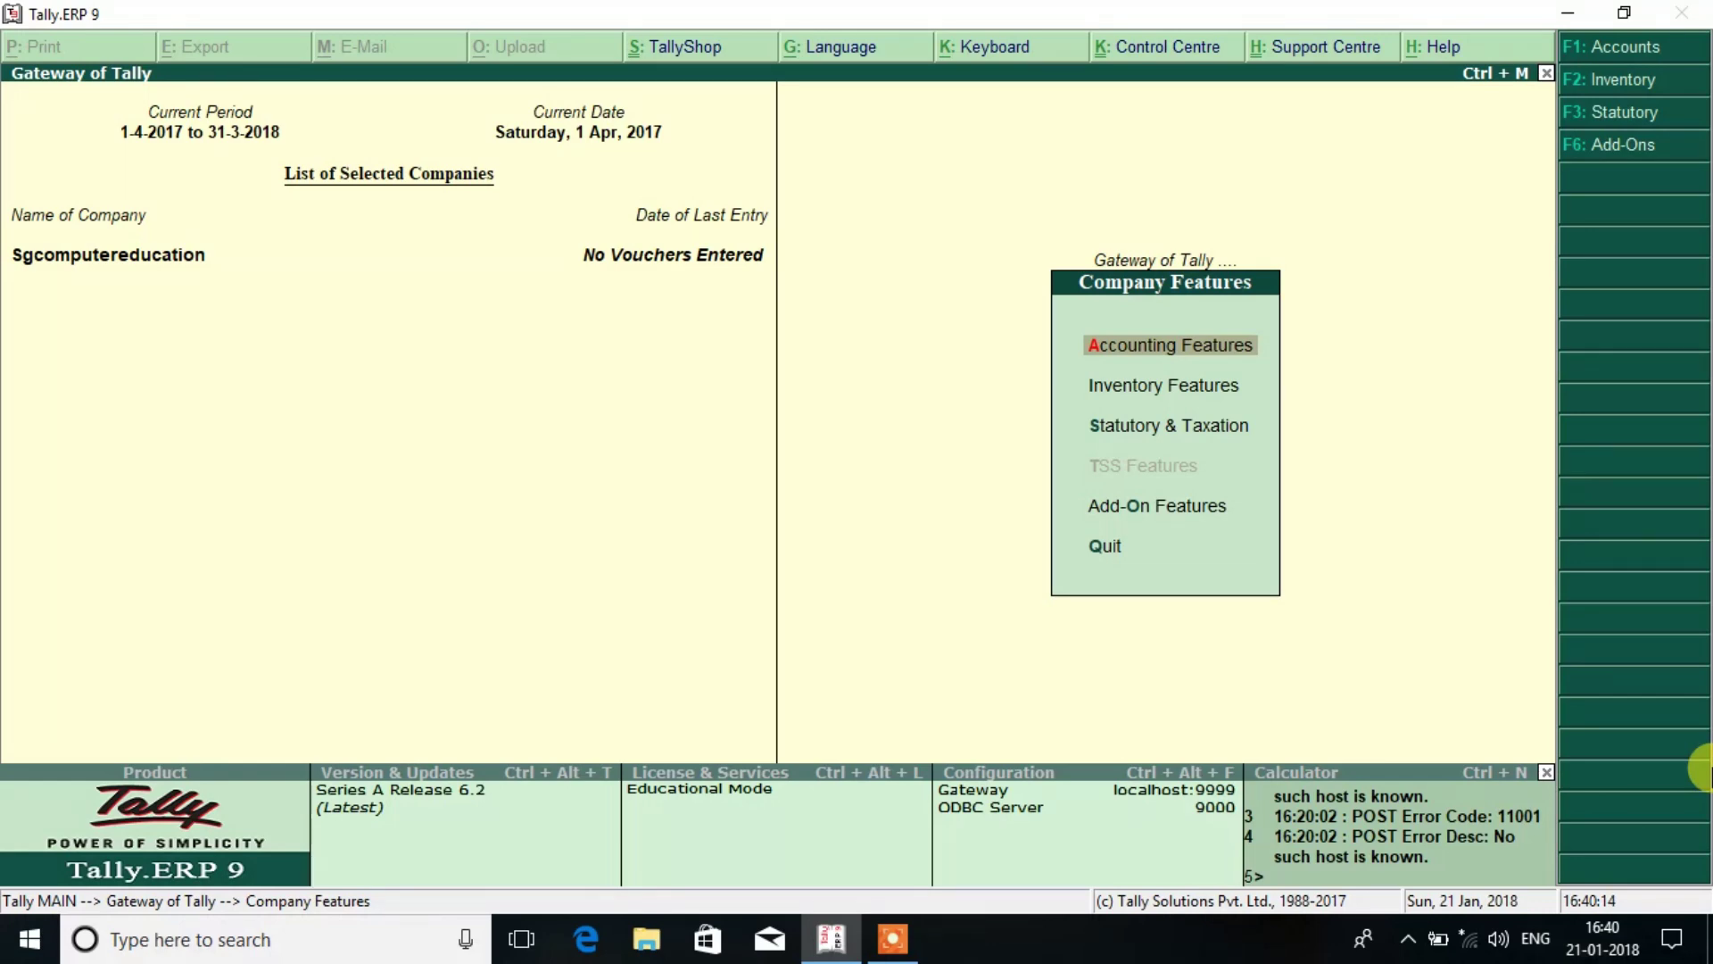
key(Return)
key(Return)
key(Return)
key(Return)
key(Return)
key(Return)
key(Return)
key(Return)
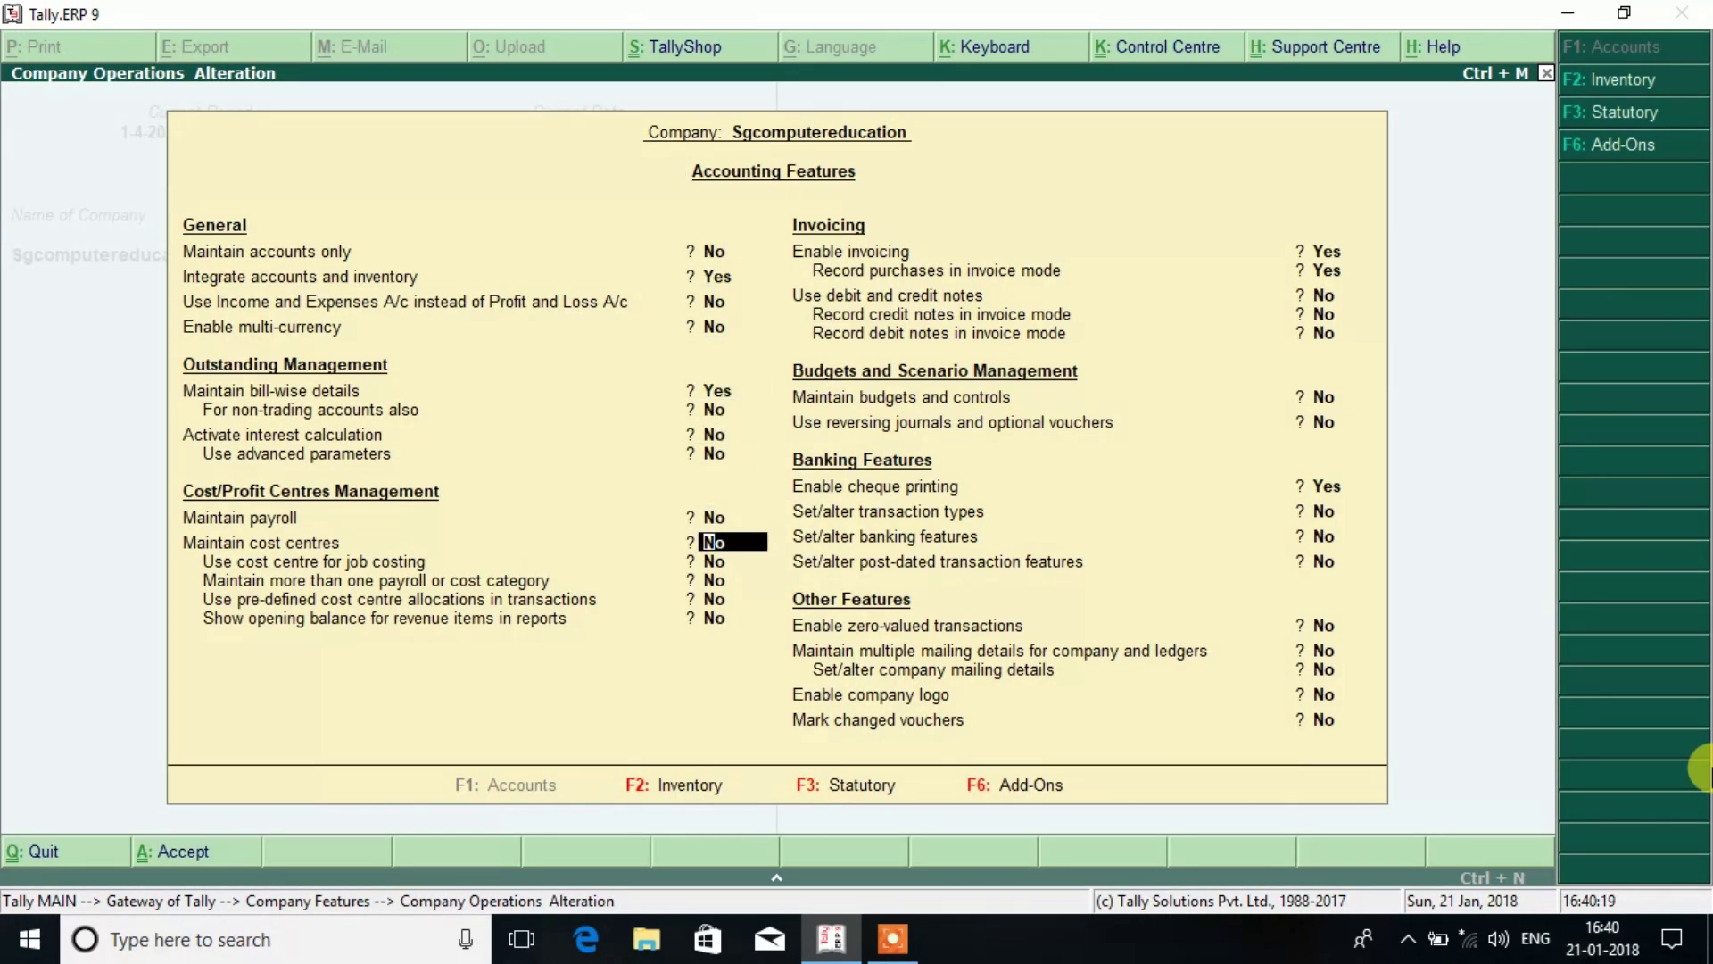
key(y)
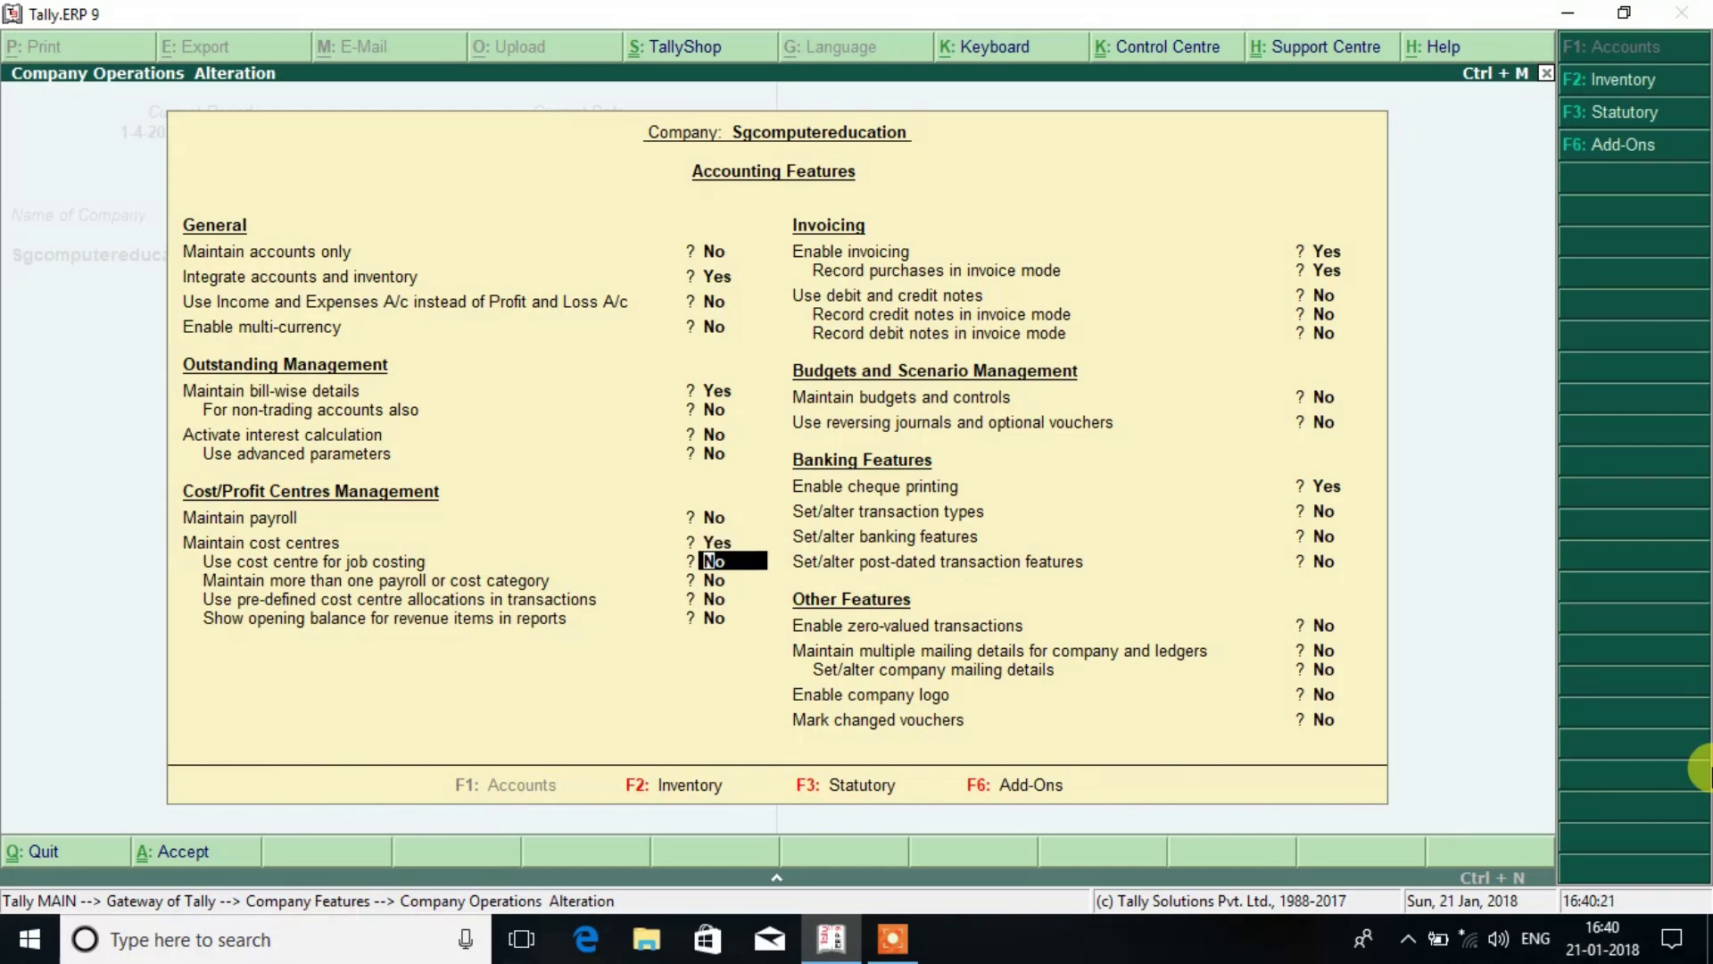
key(Return)
key(y)
key(Return)
key(Return)
key(Return)
key(Return)
key(Return)
key(Return)
key(Return)
key(Return)
key(Return)
key(Return)
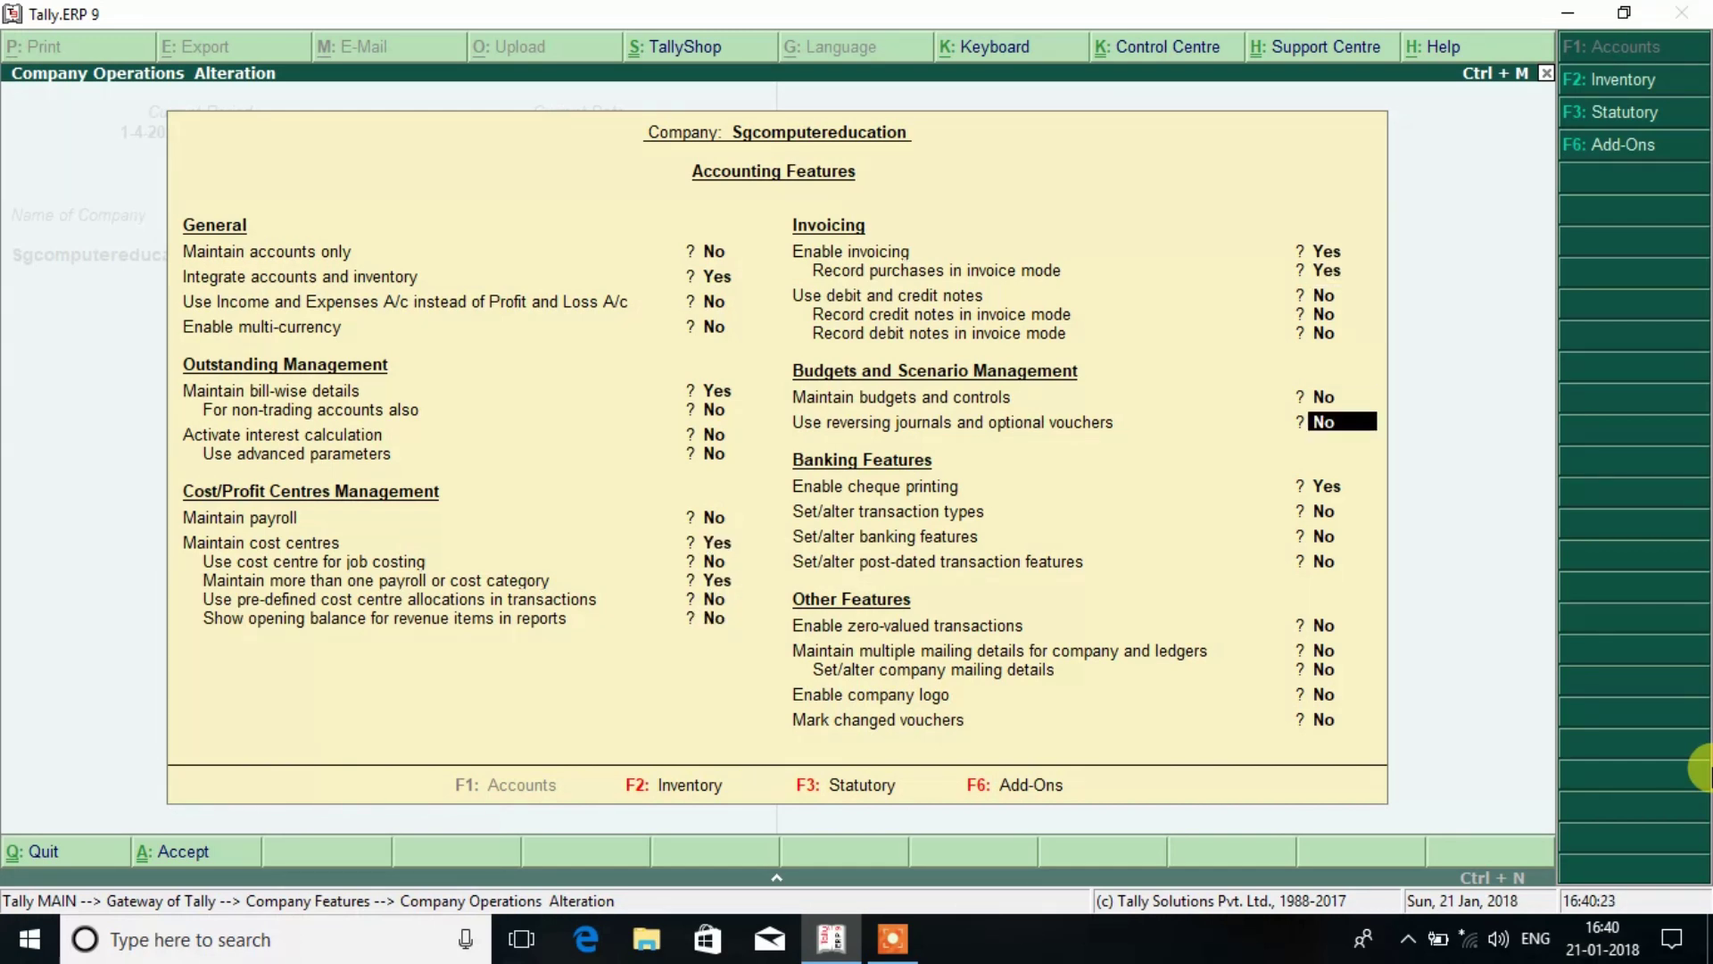
key(Return)
key(Return)
key(Return)
key(Return)
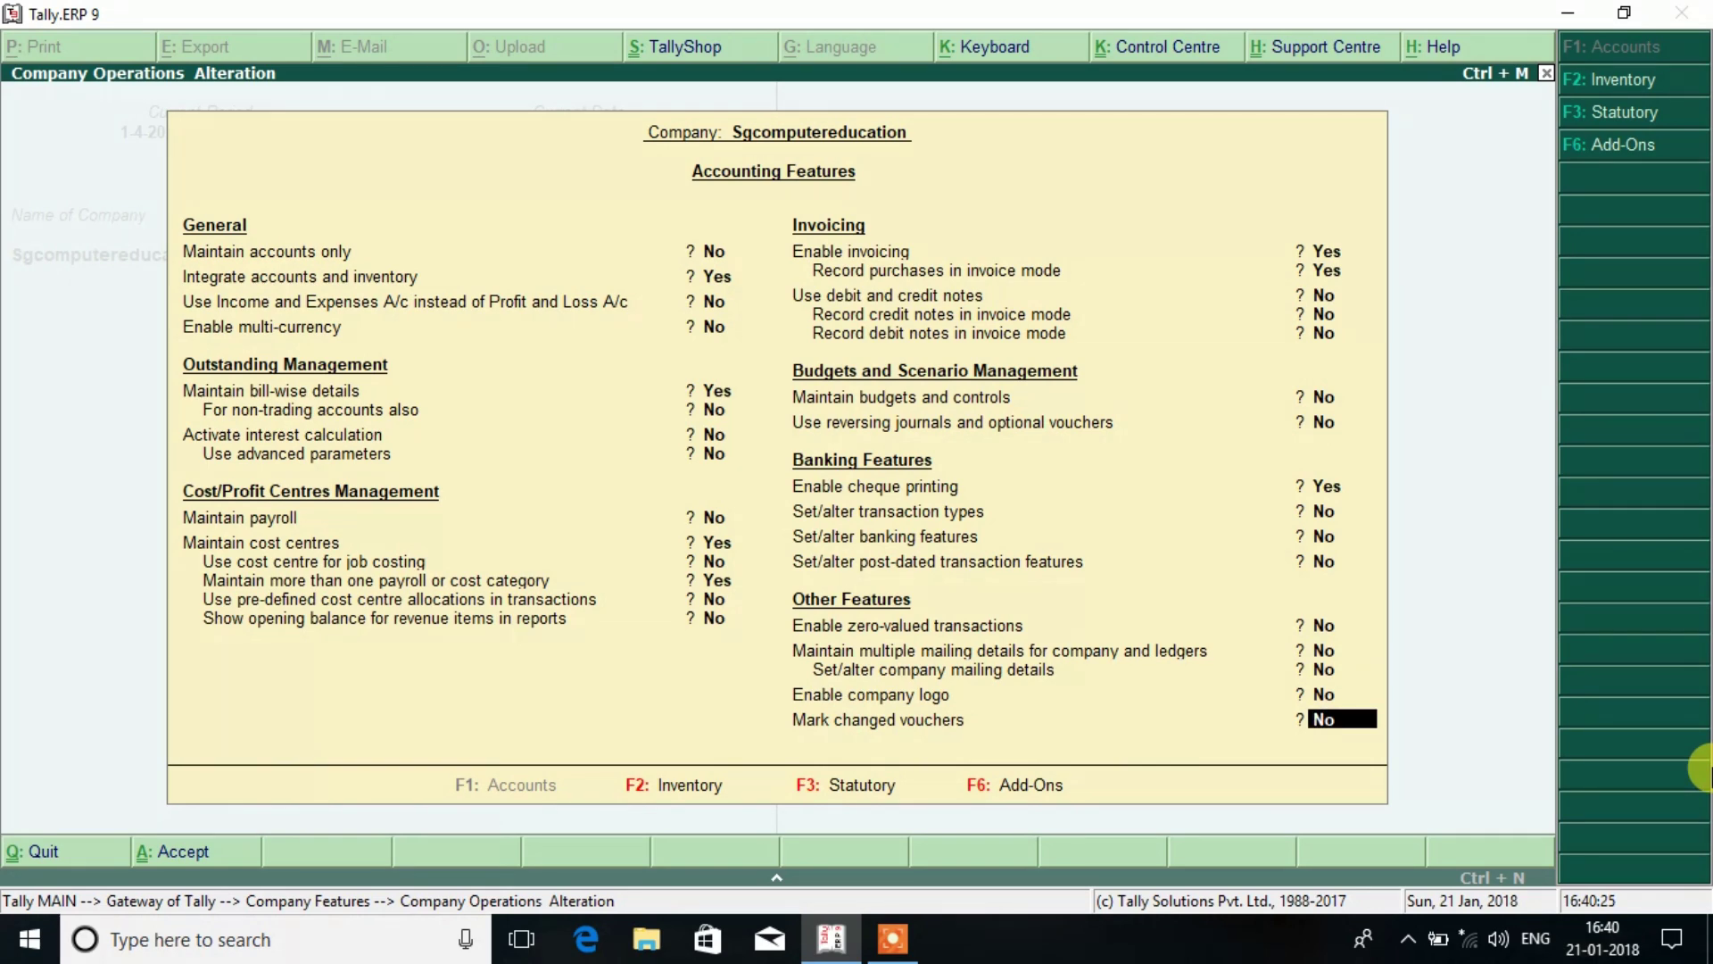
key(Return)
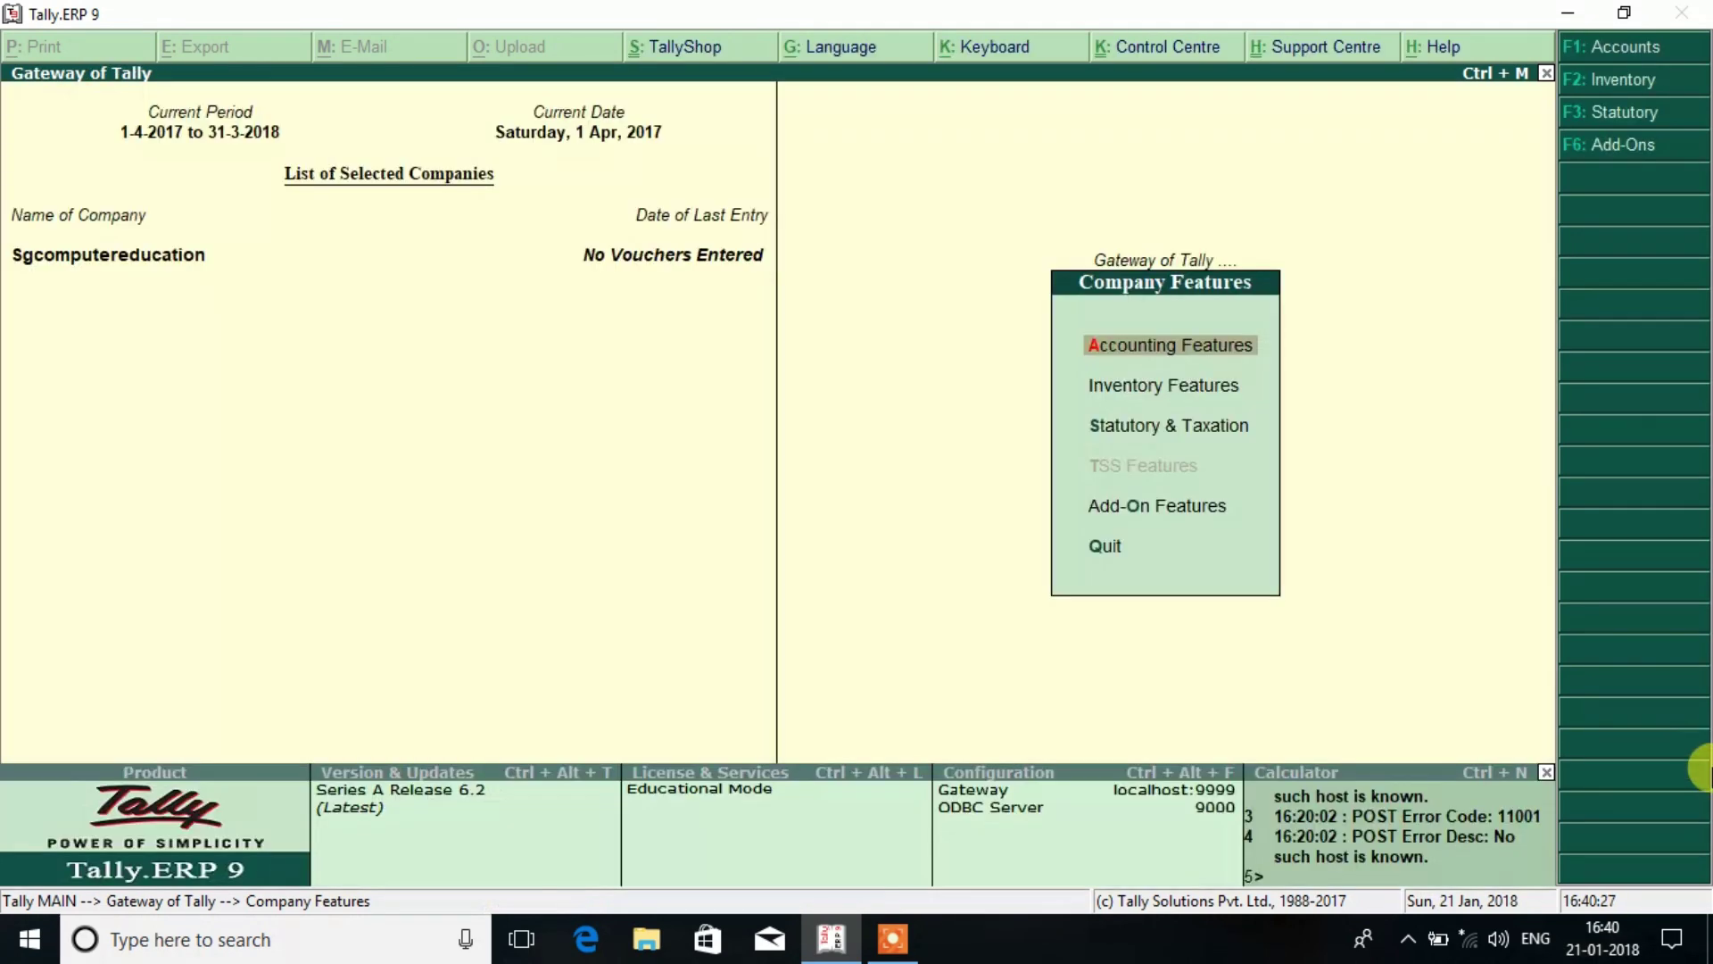
key(Escape)
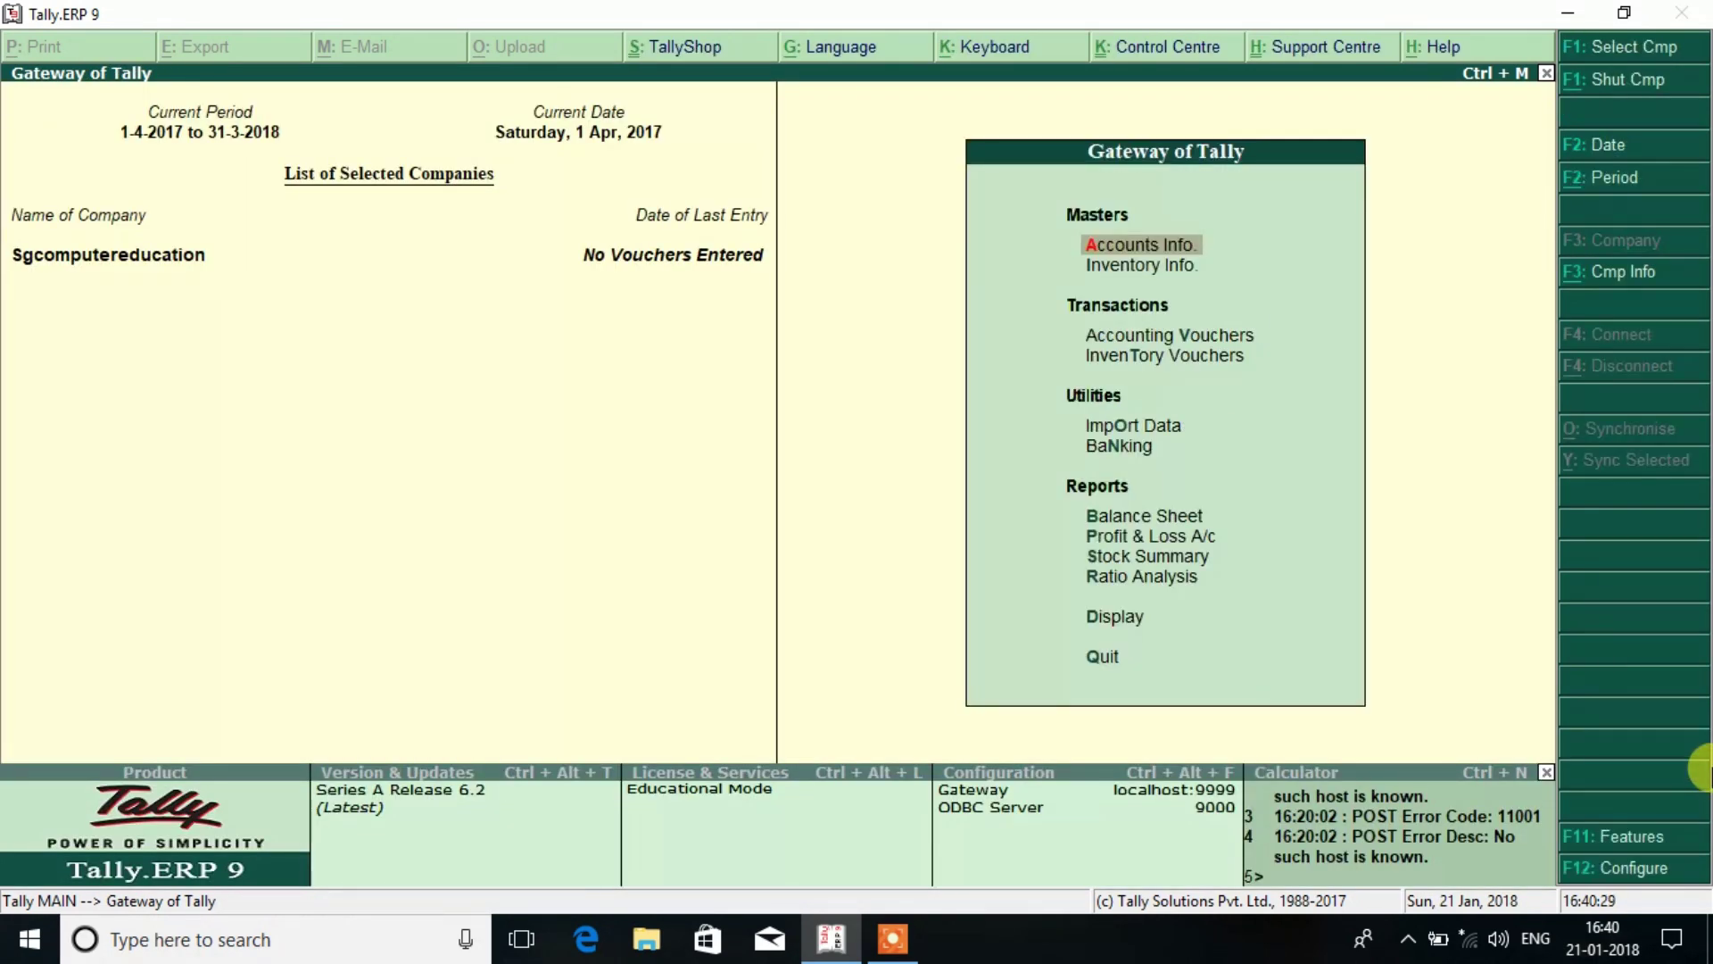
Create Salary and Rent on Building ledgers under Indirect Expenses with cost centres applicable.
key(Return)
key(Down)
key(Return)
key(Return)
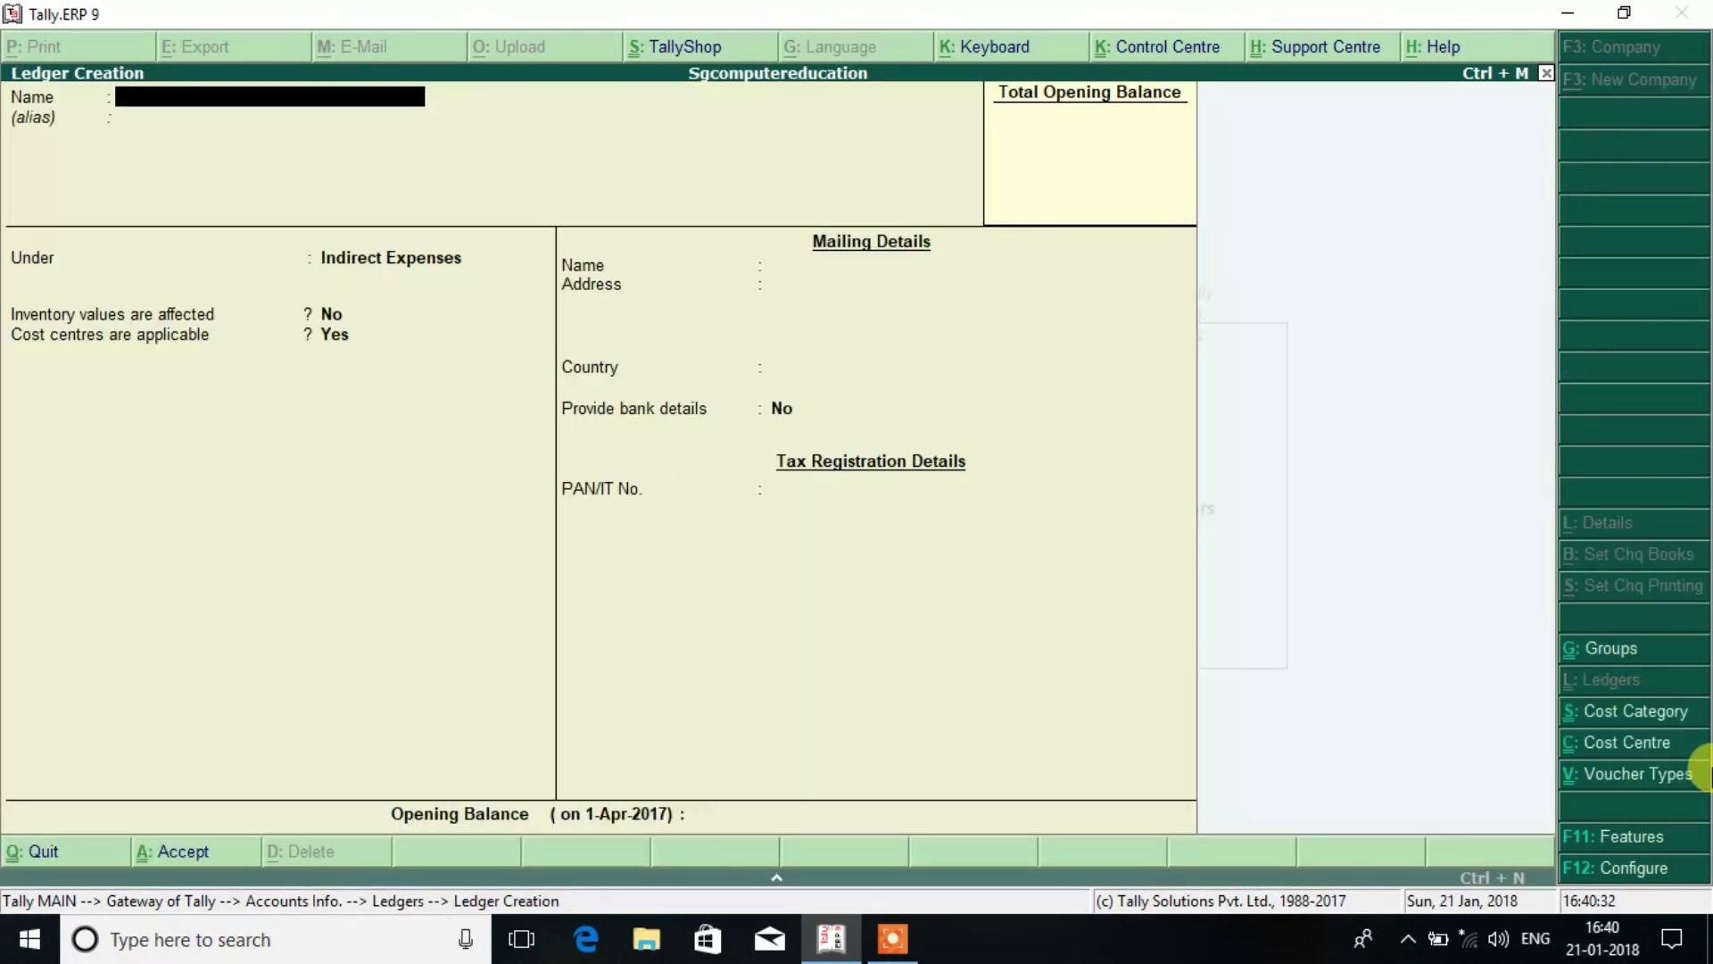
text(Salary)
key(Return)
key(Return)
text(in)
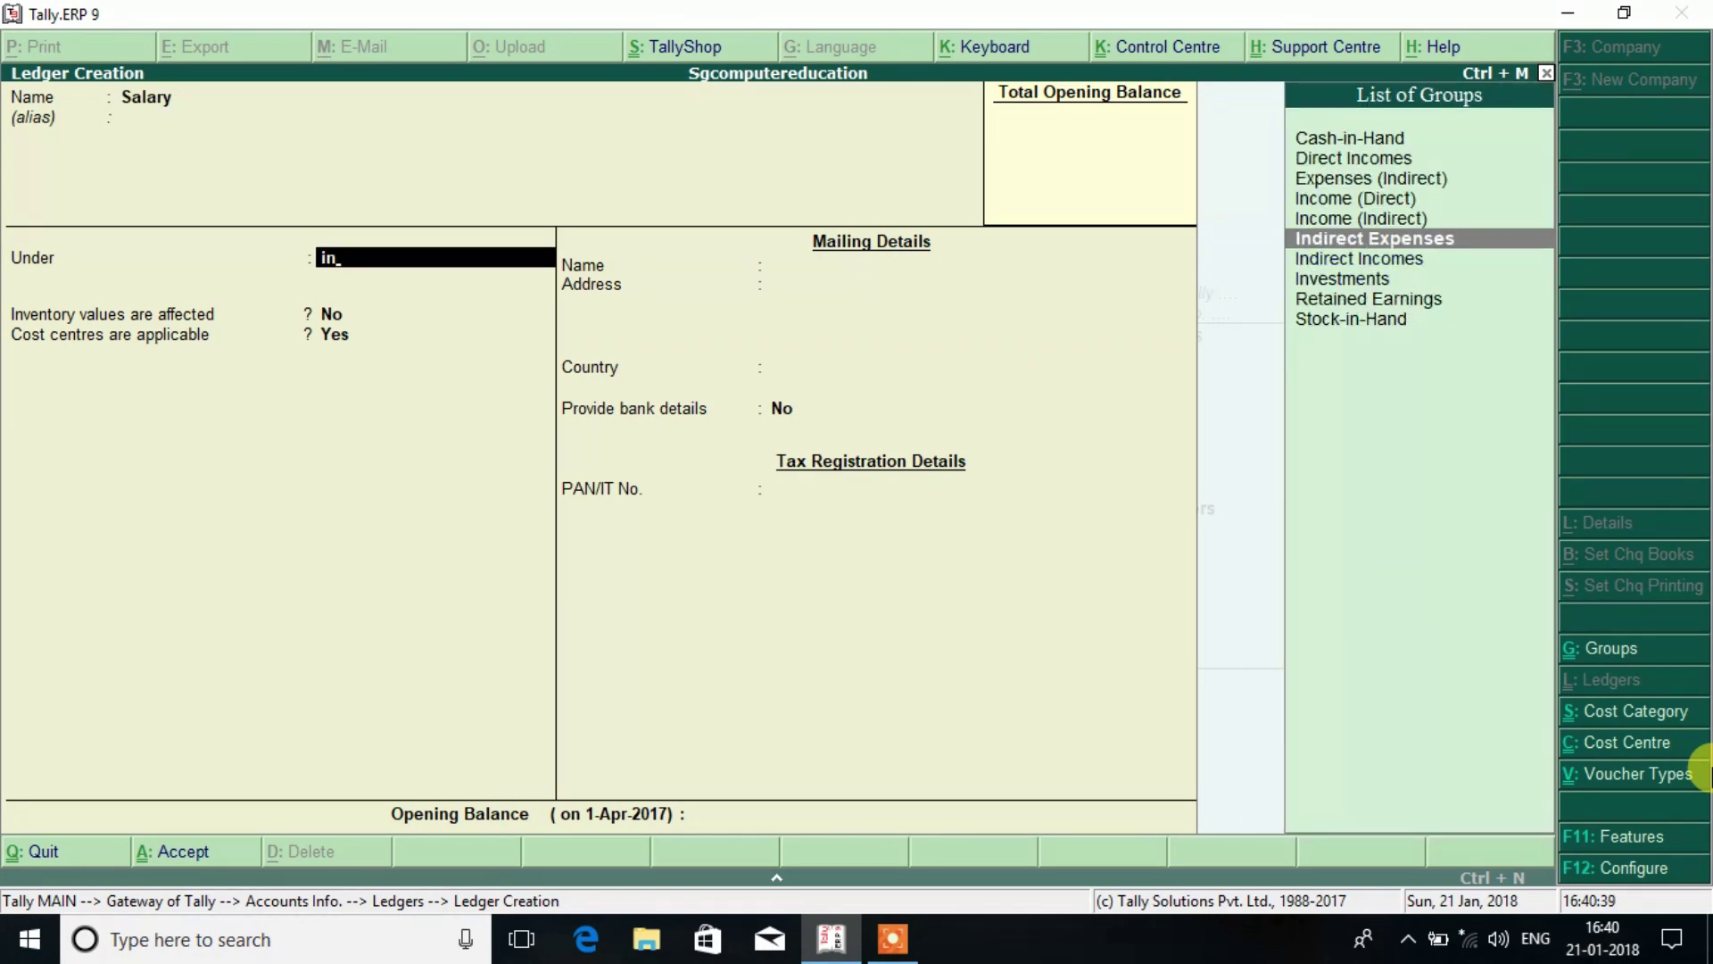
key(Return)
key(Return)
key(Return)
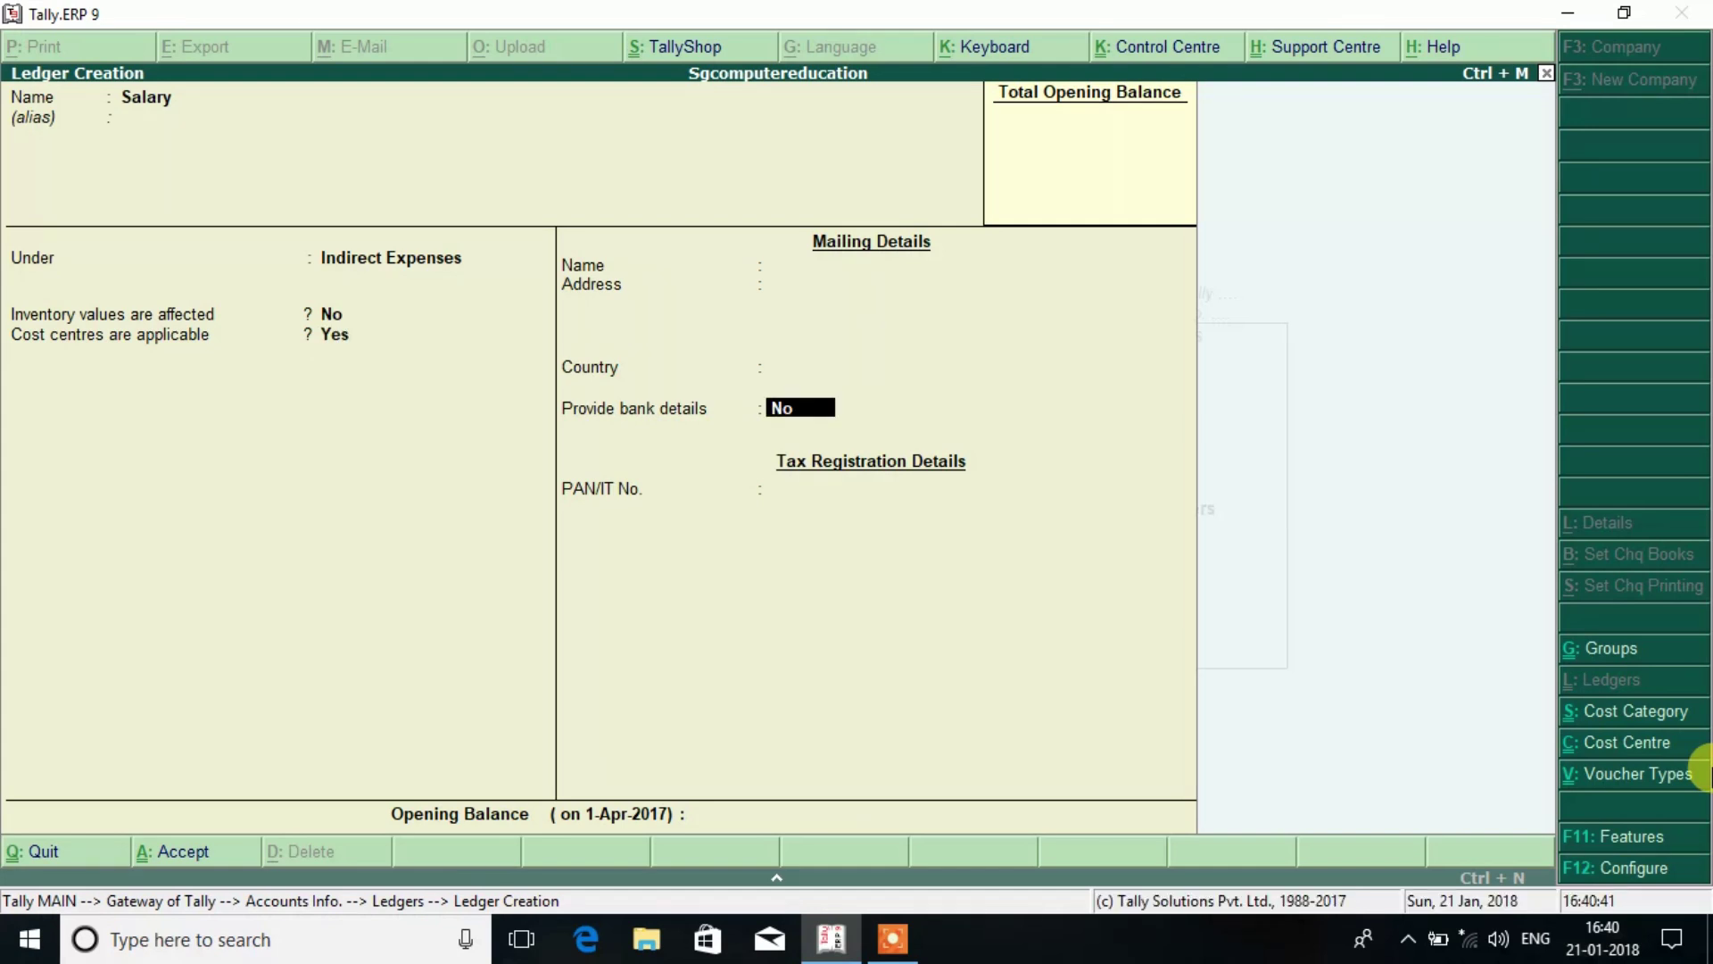
key(Return)
key(Return)
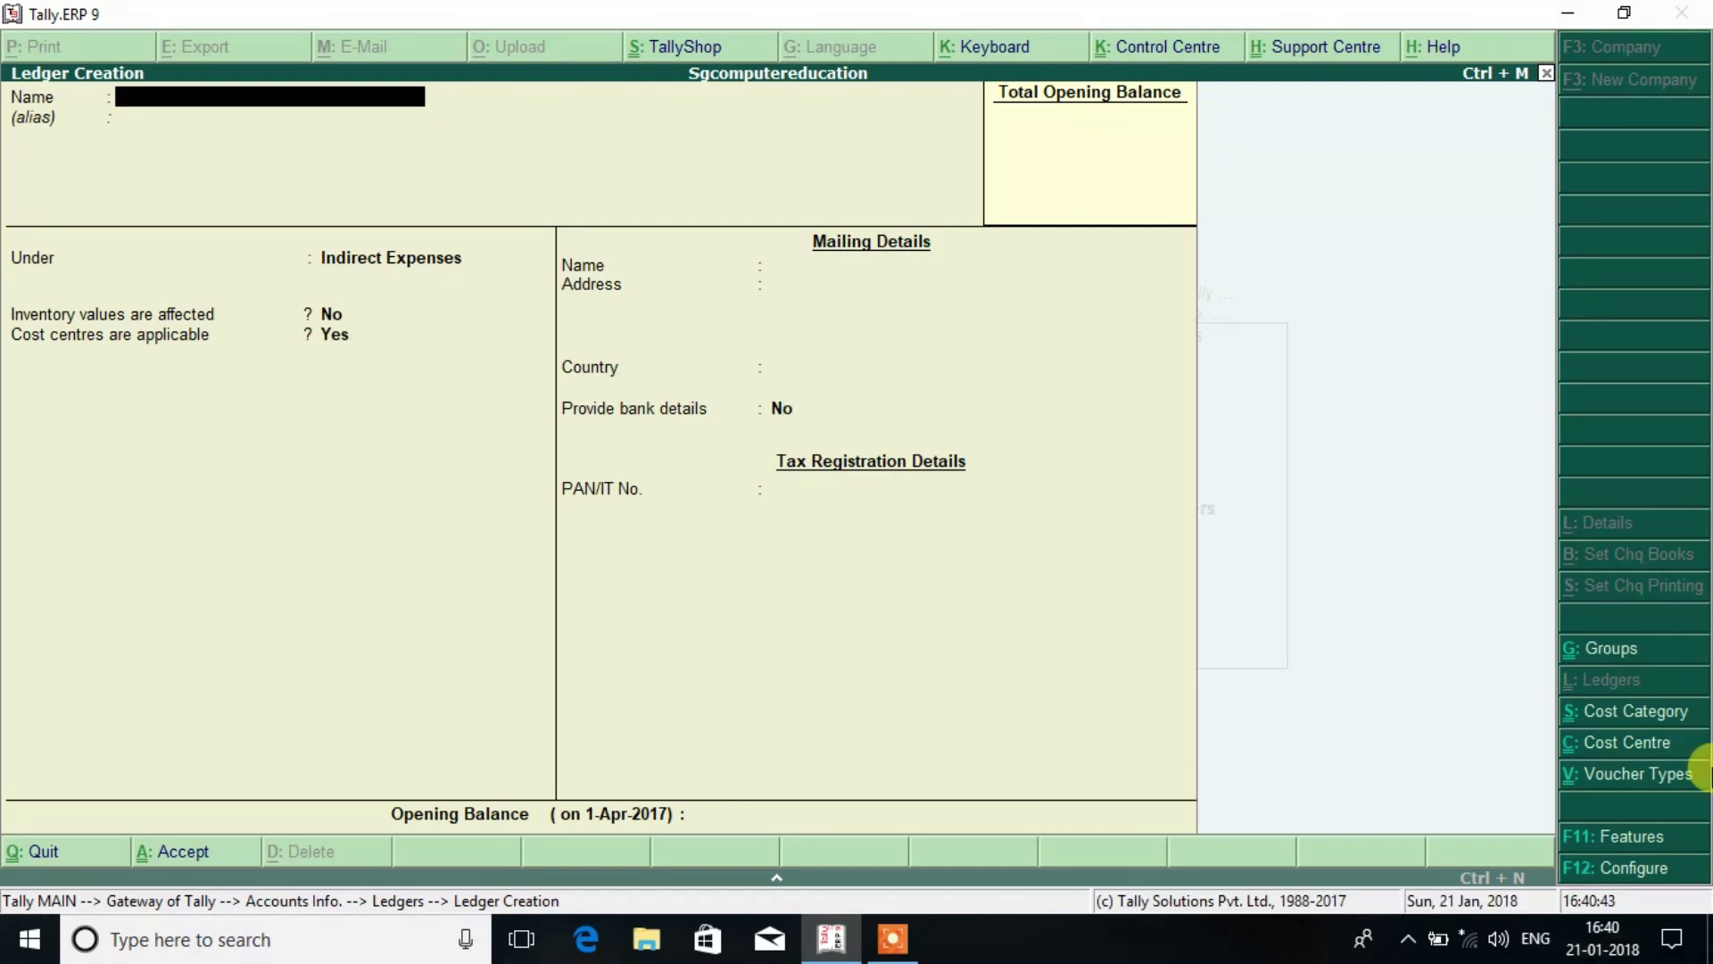
text(Rent on Building)
key(Return)
key(Return)
key(Return)
key(Return)
key(Return)
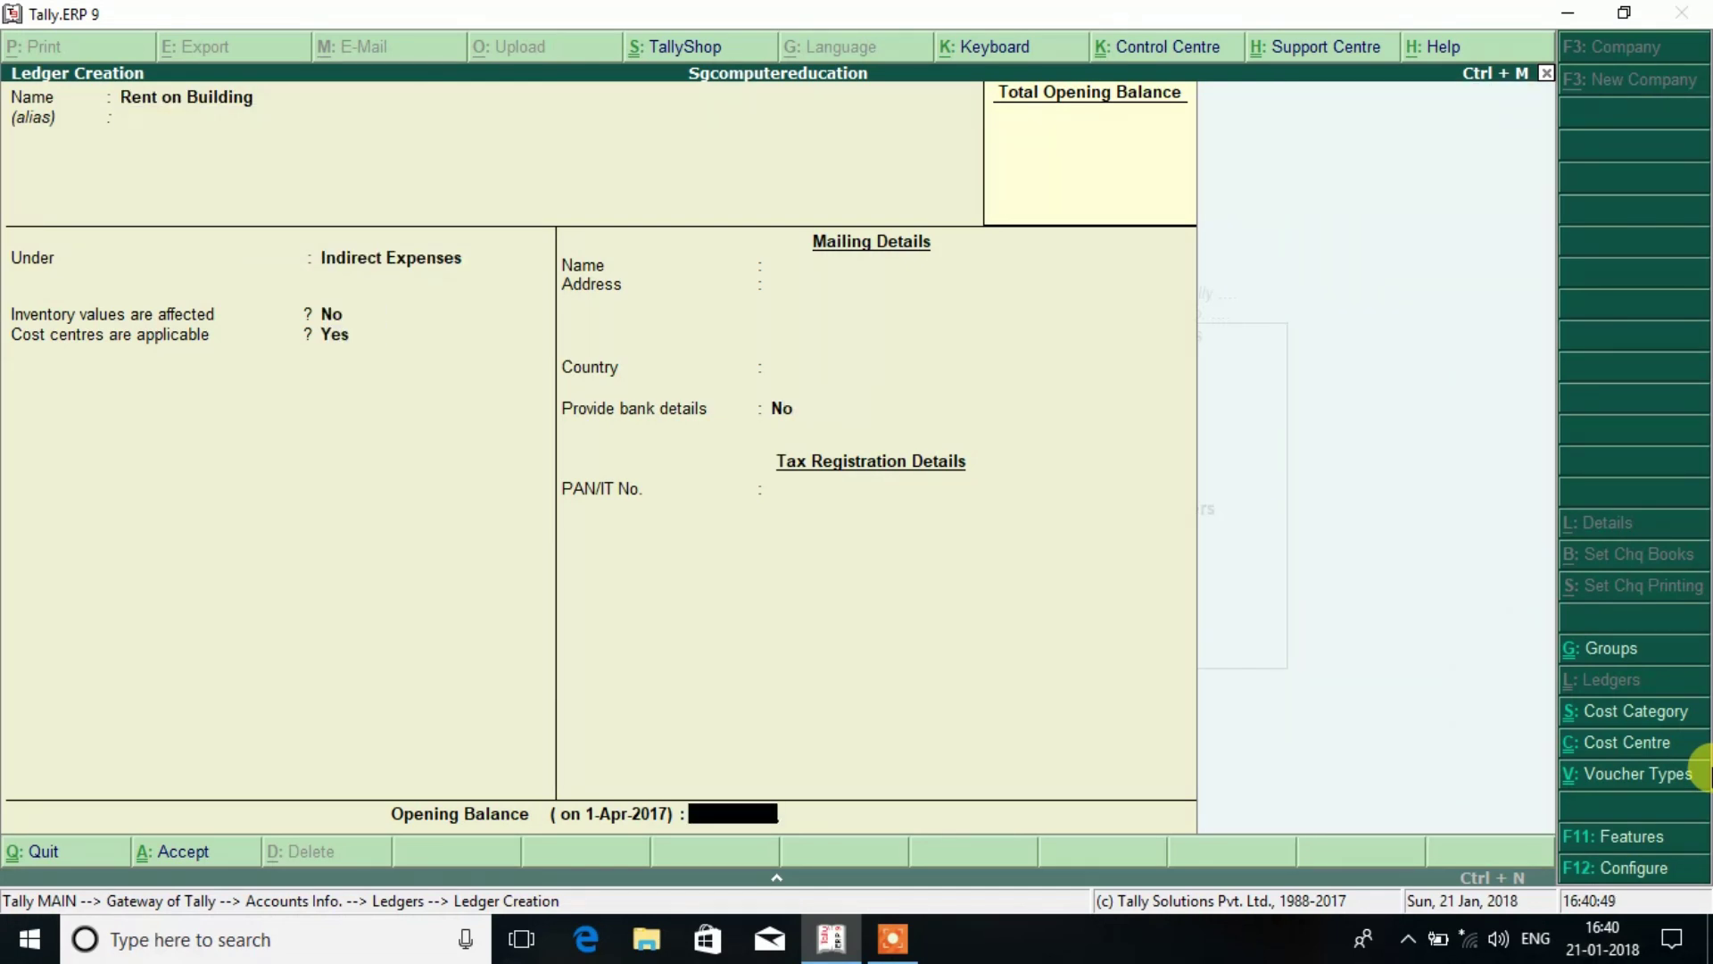
key(Return)
key(Return)
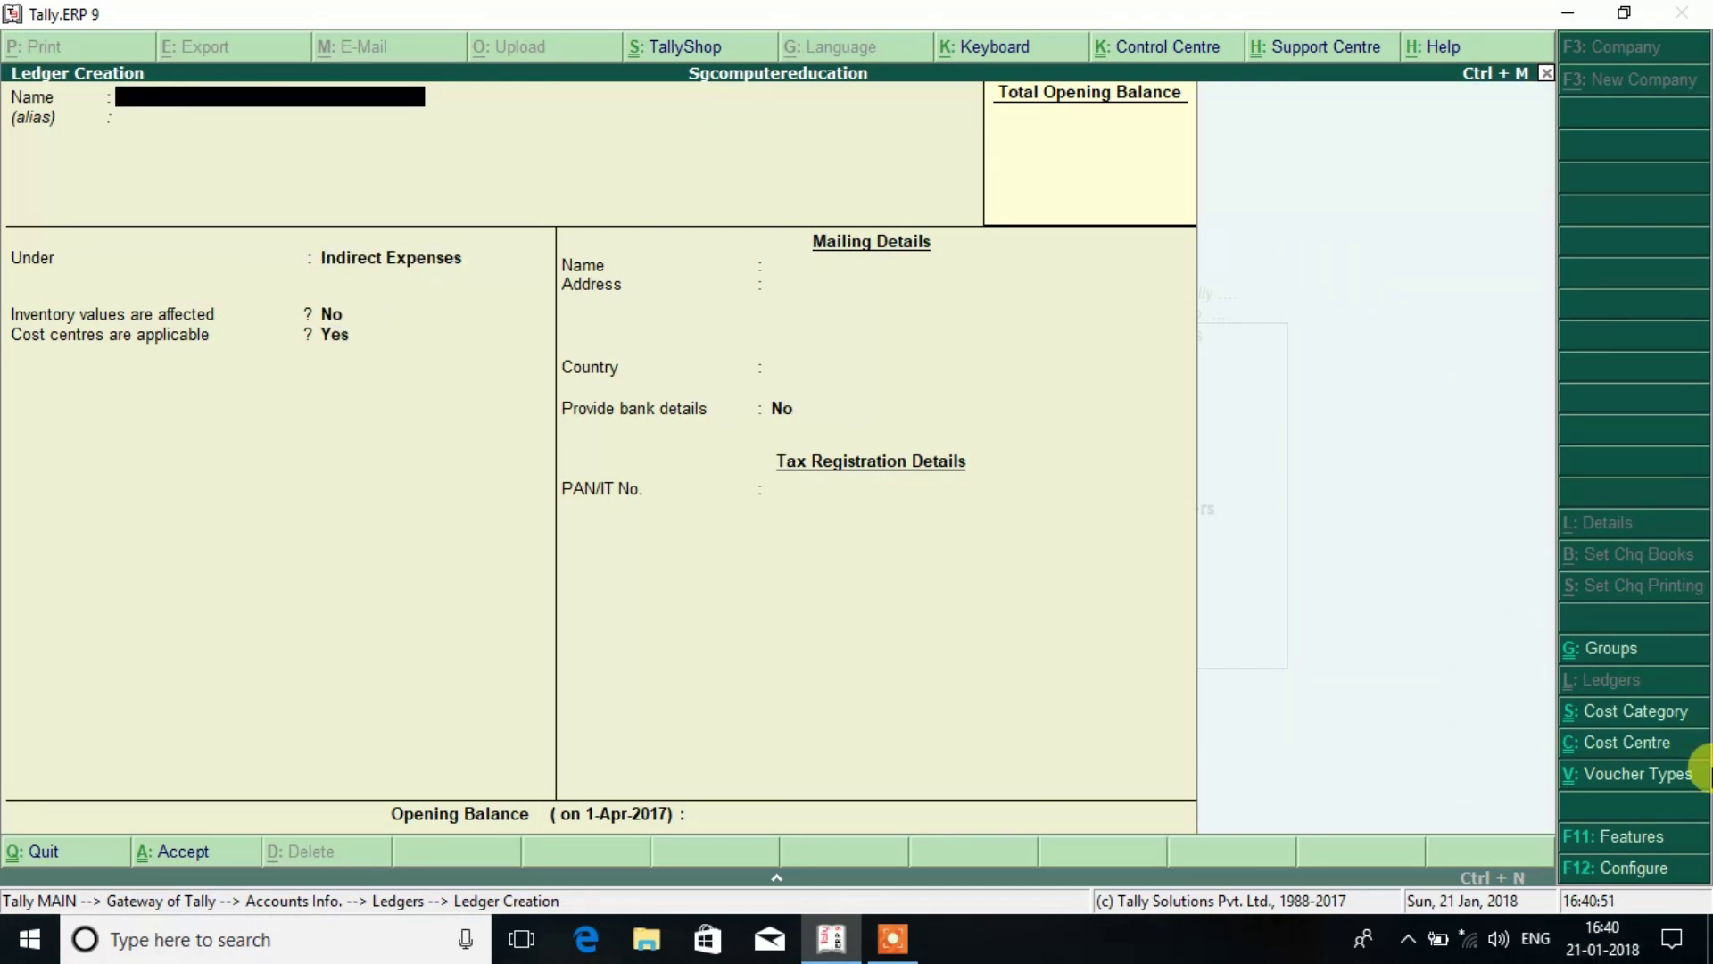
Create Telephone Bill and Electricity Bill ledgers under Indirect Expenses, then quit ledger creation.
text(Telephone Bill)
key(Return)
key(Return)
key(Return)
key(Return)
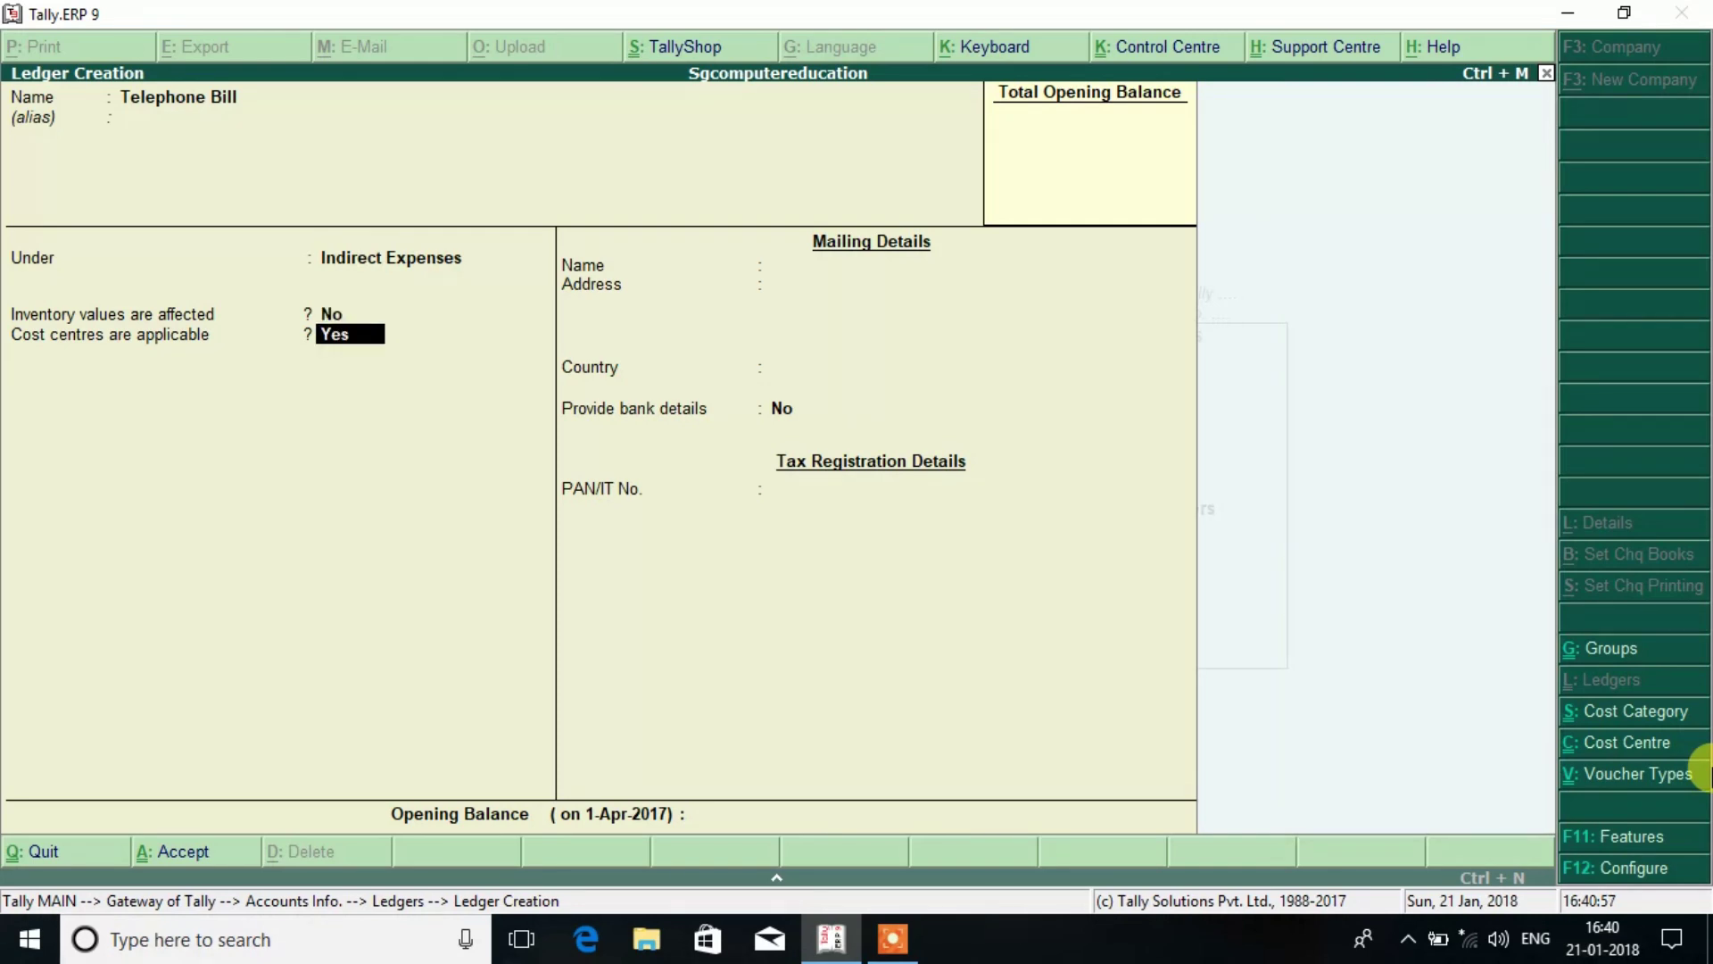
key(Return)
key(Return)
key(Return)
key(Return)
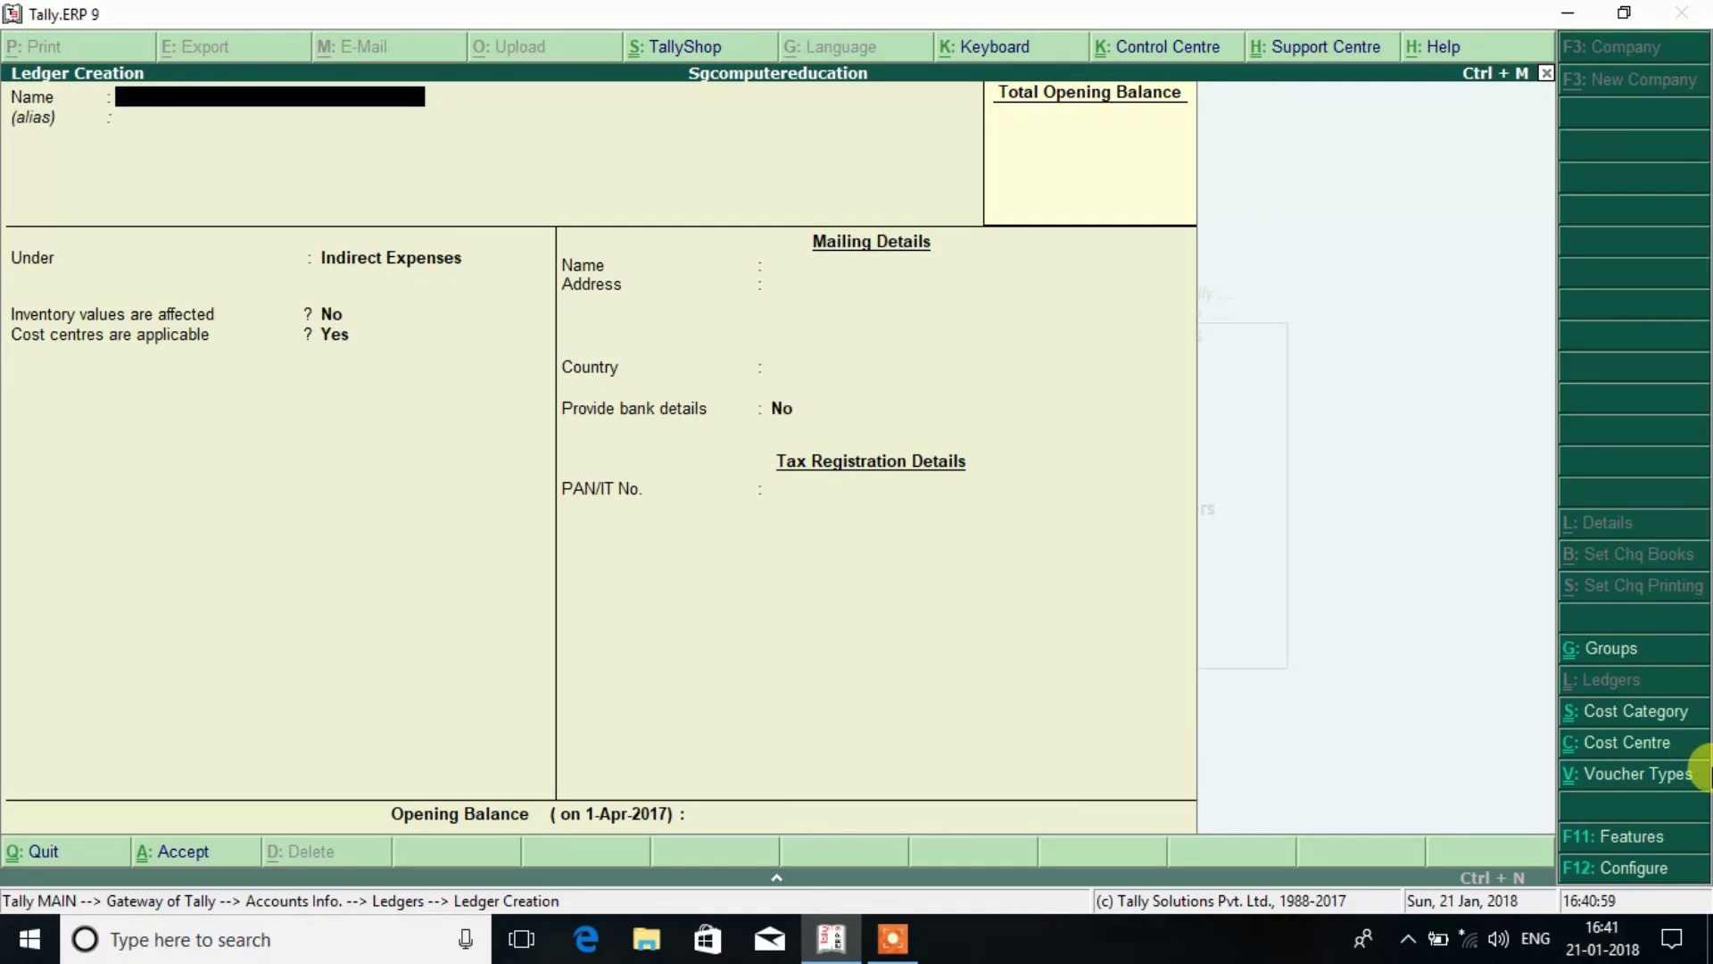
text(Electricity Bill)
key(Return)
key(Return)
key(Return)
key(Return)
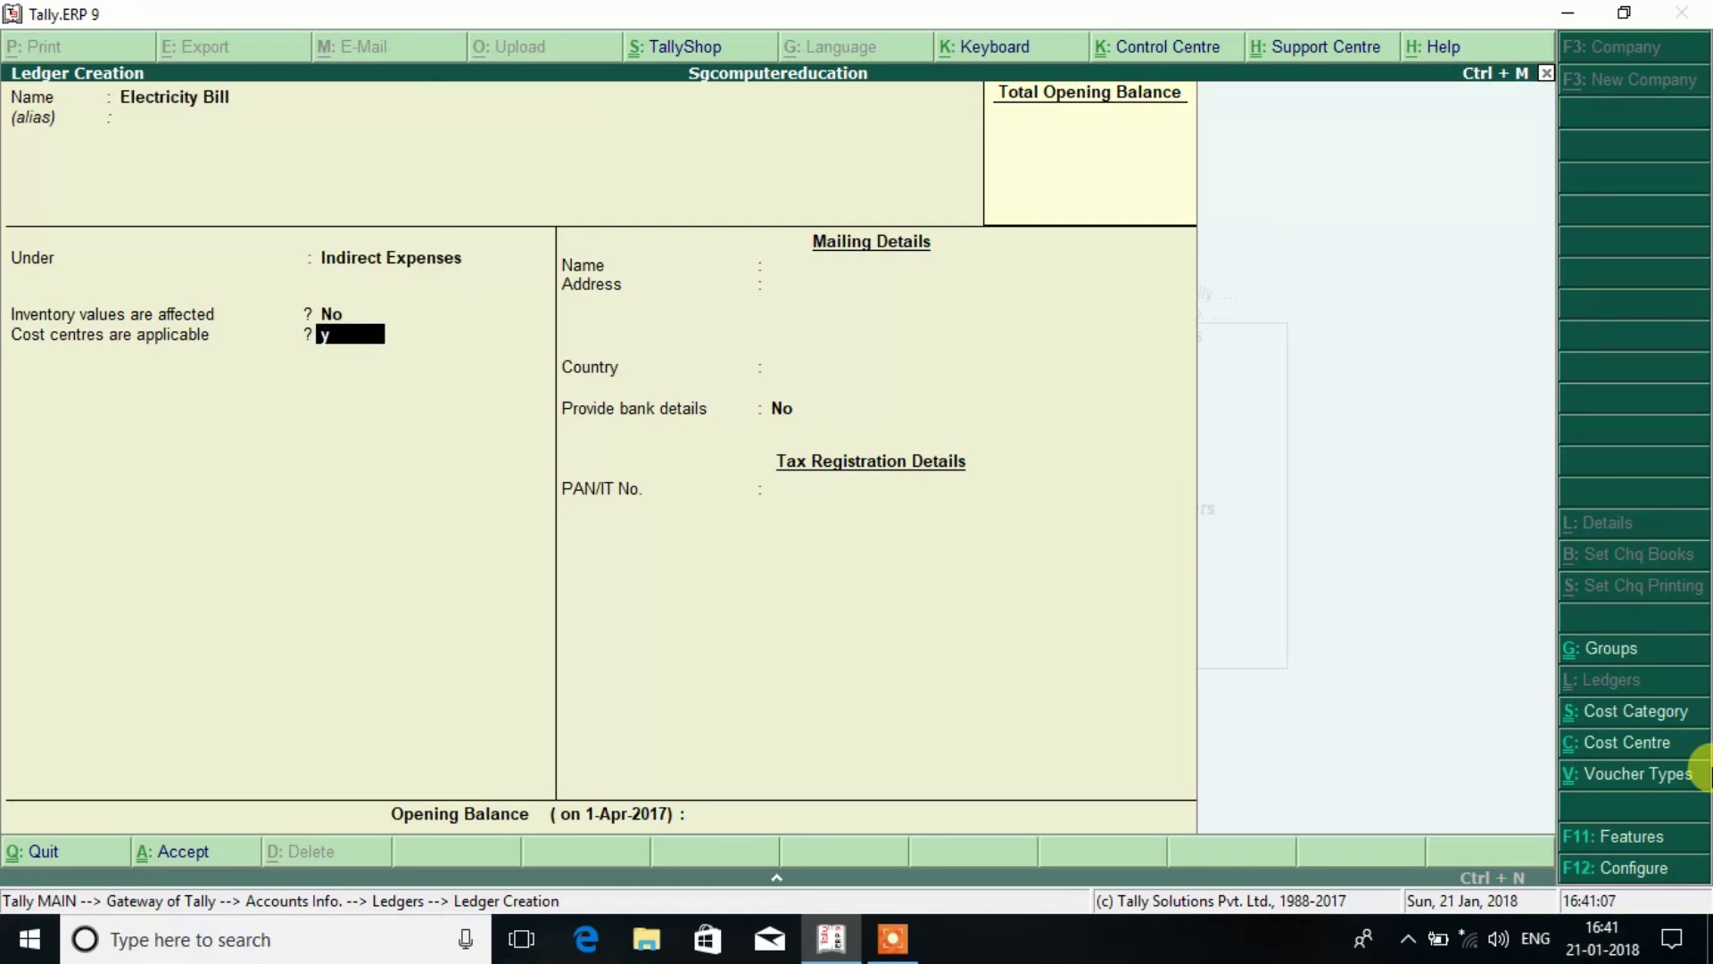
key(Return)
key(Return)
key(Return)
key(Return)
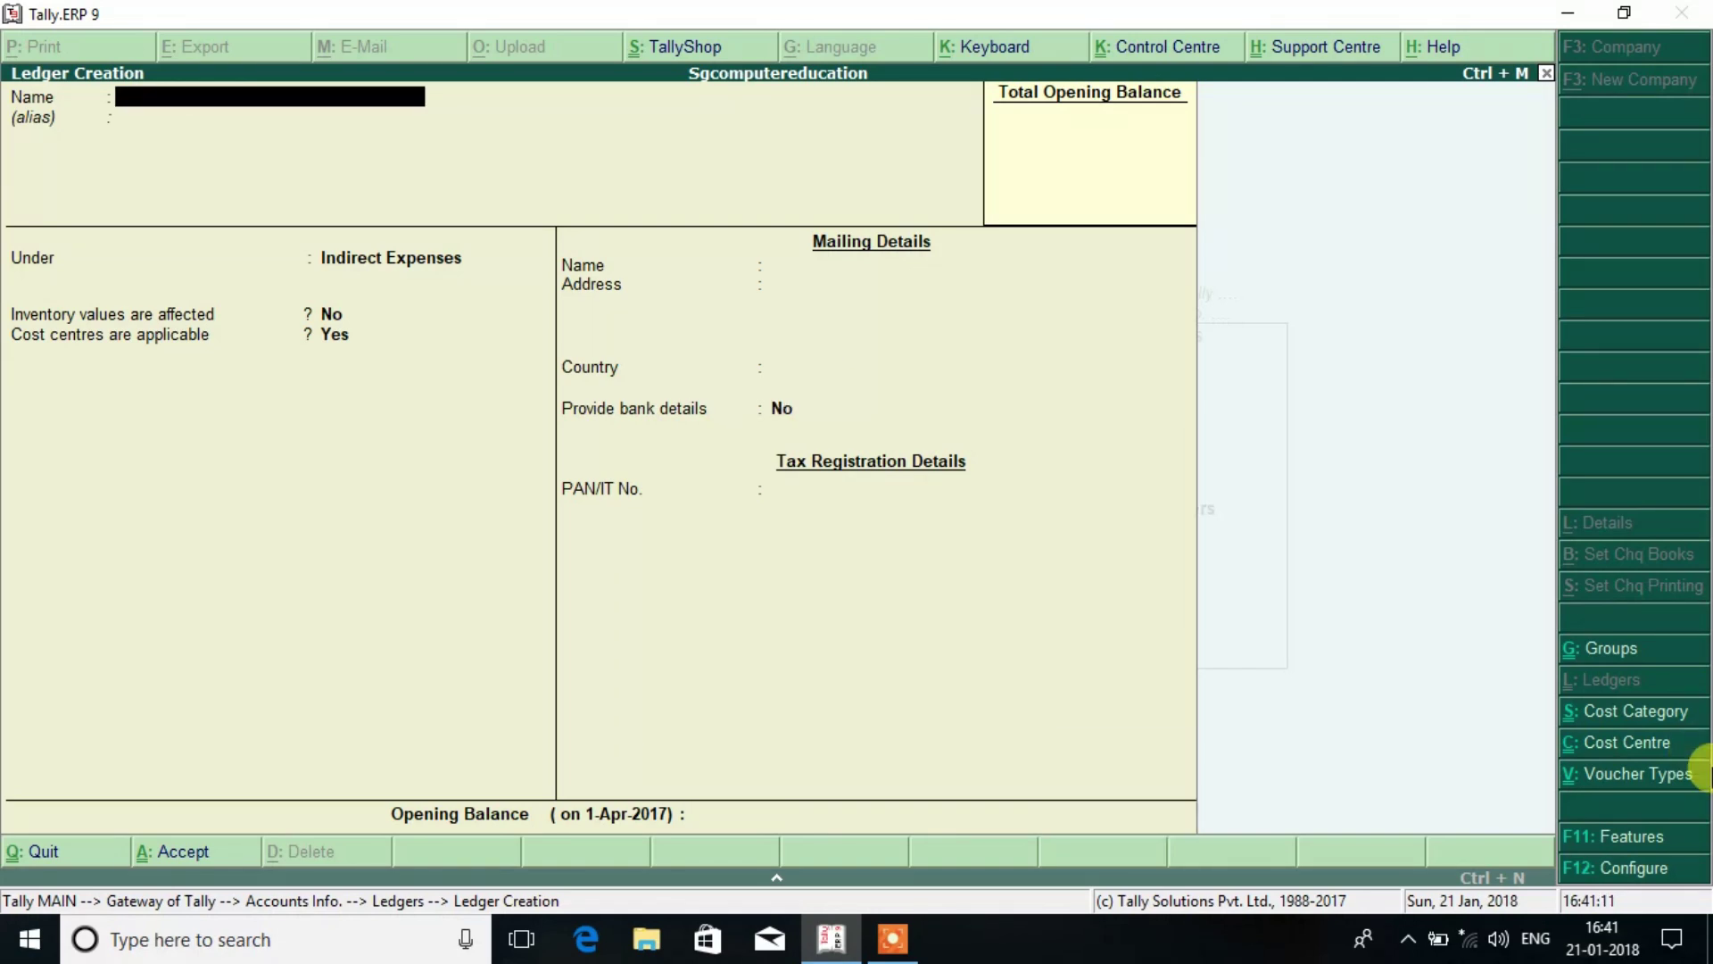
key(Escape)
key(Return)
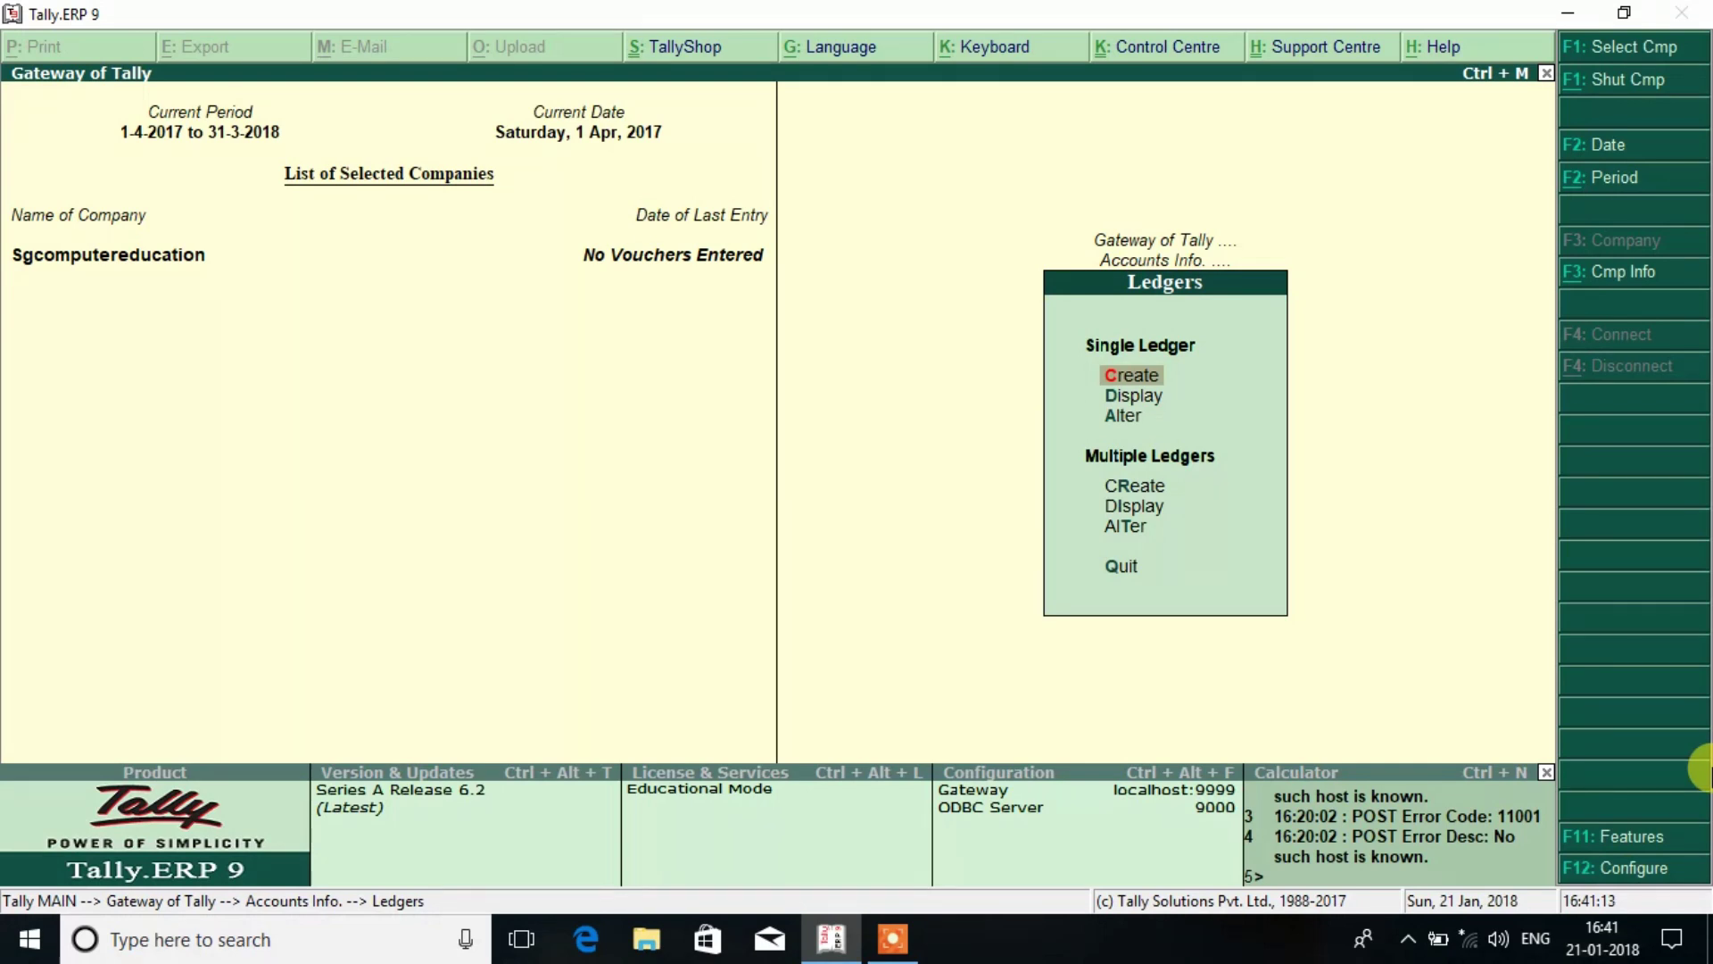
Create Salary and Rent on Building cost categories.
key(Escape)
key(Down)
key(Return)
key(Return)
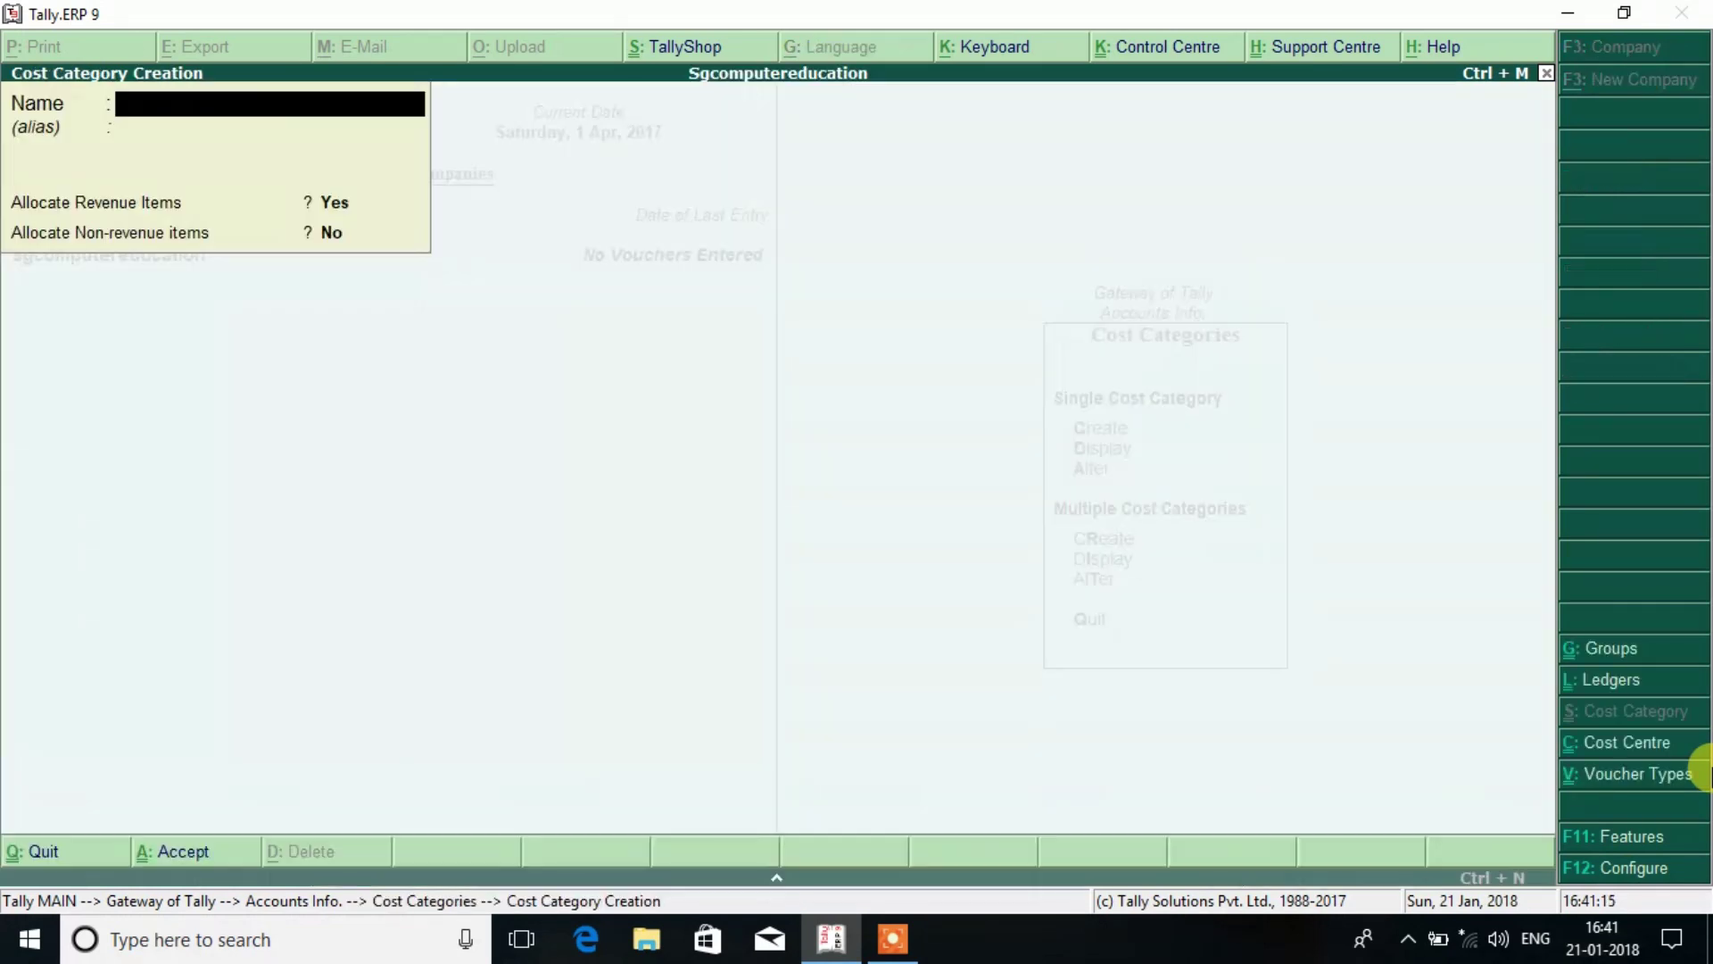
text(Saal)
key(BackSpace)
key(BackSpace)
text(lary)
key(Return)
key(Return)
key(Return)
key(Return)
text(Rent on U)
key(BackSpace)
text(building)
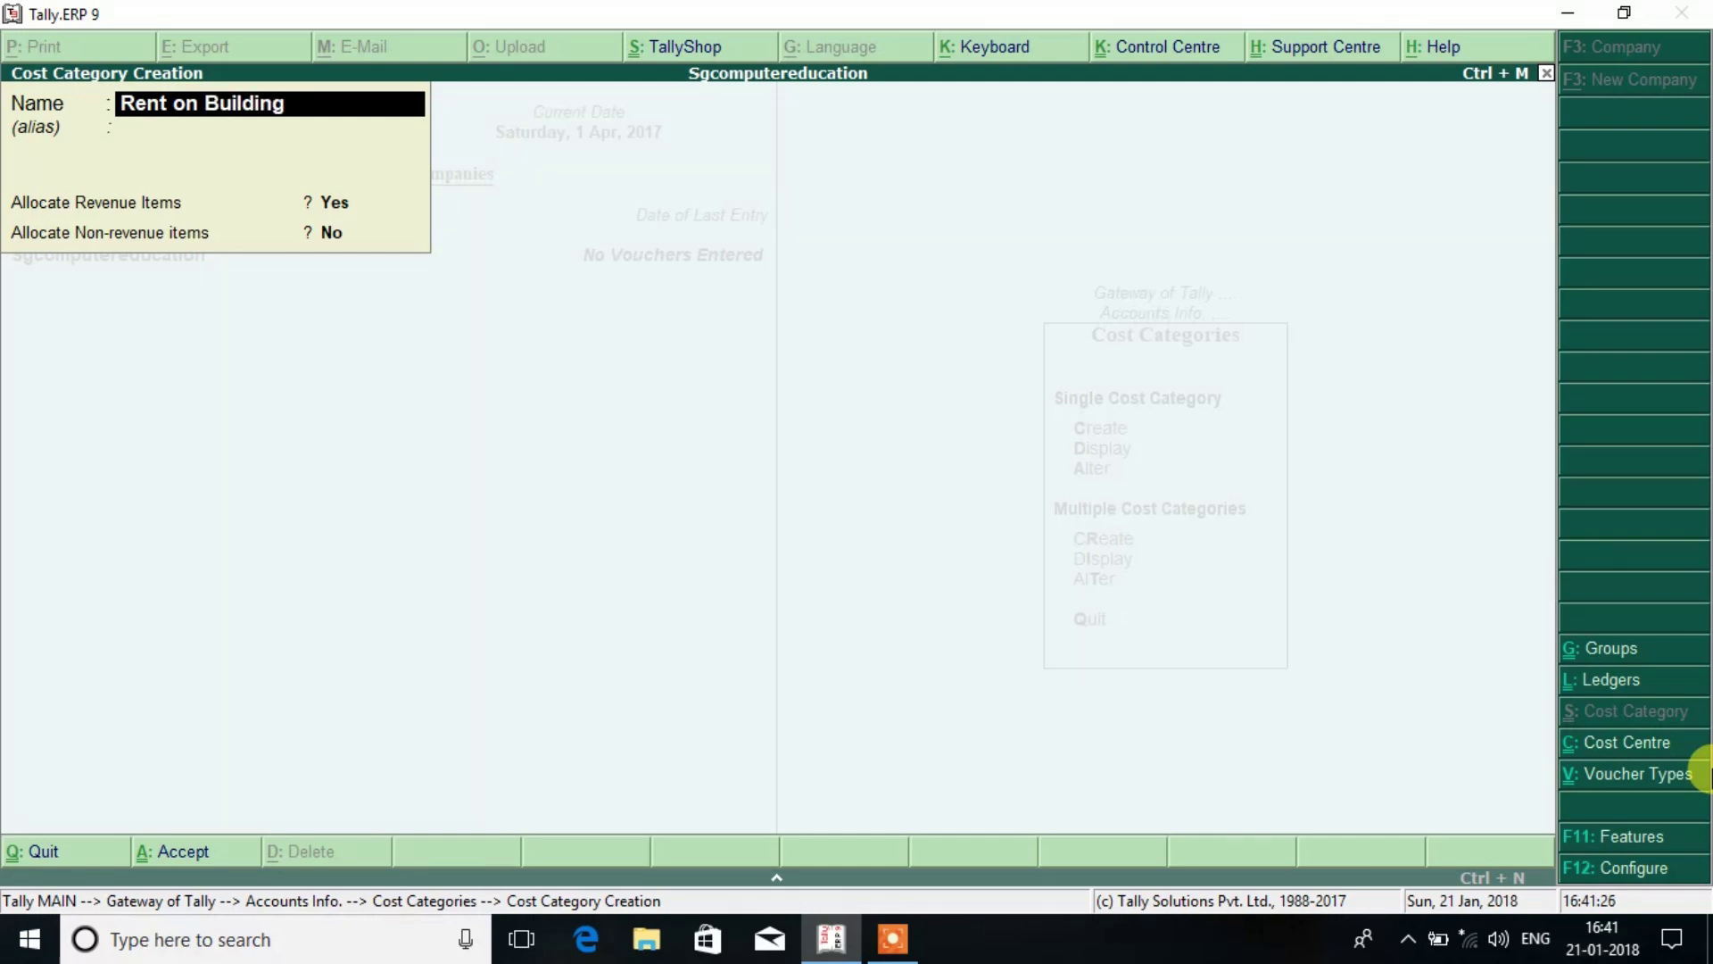
key(Return)
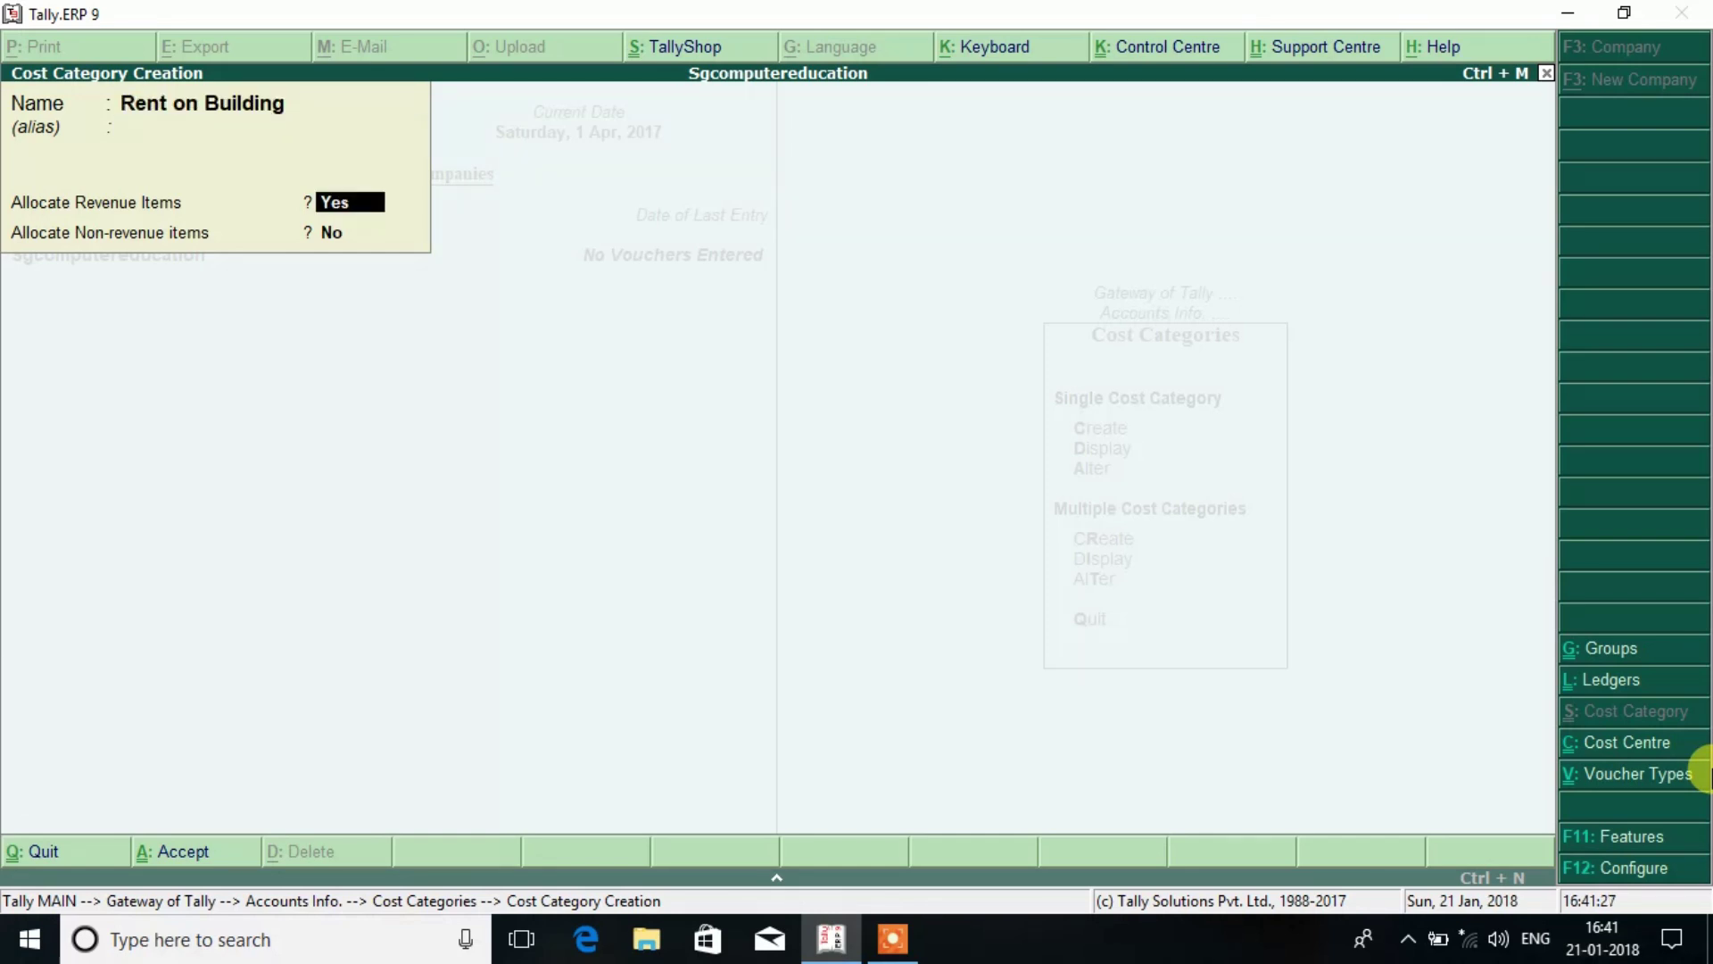
key(Return)
key(Return)
key(Return)
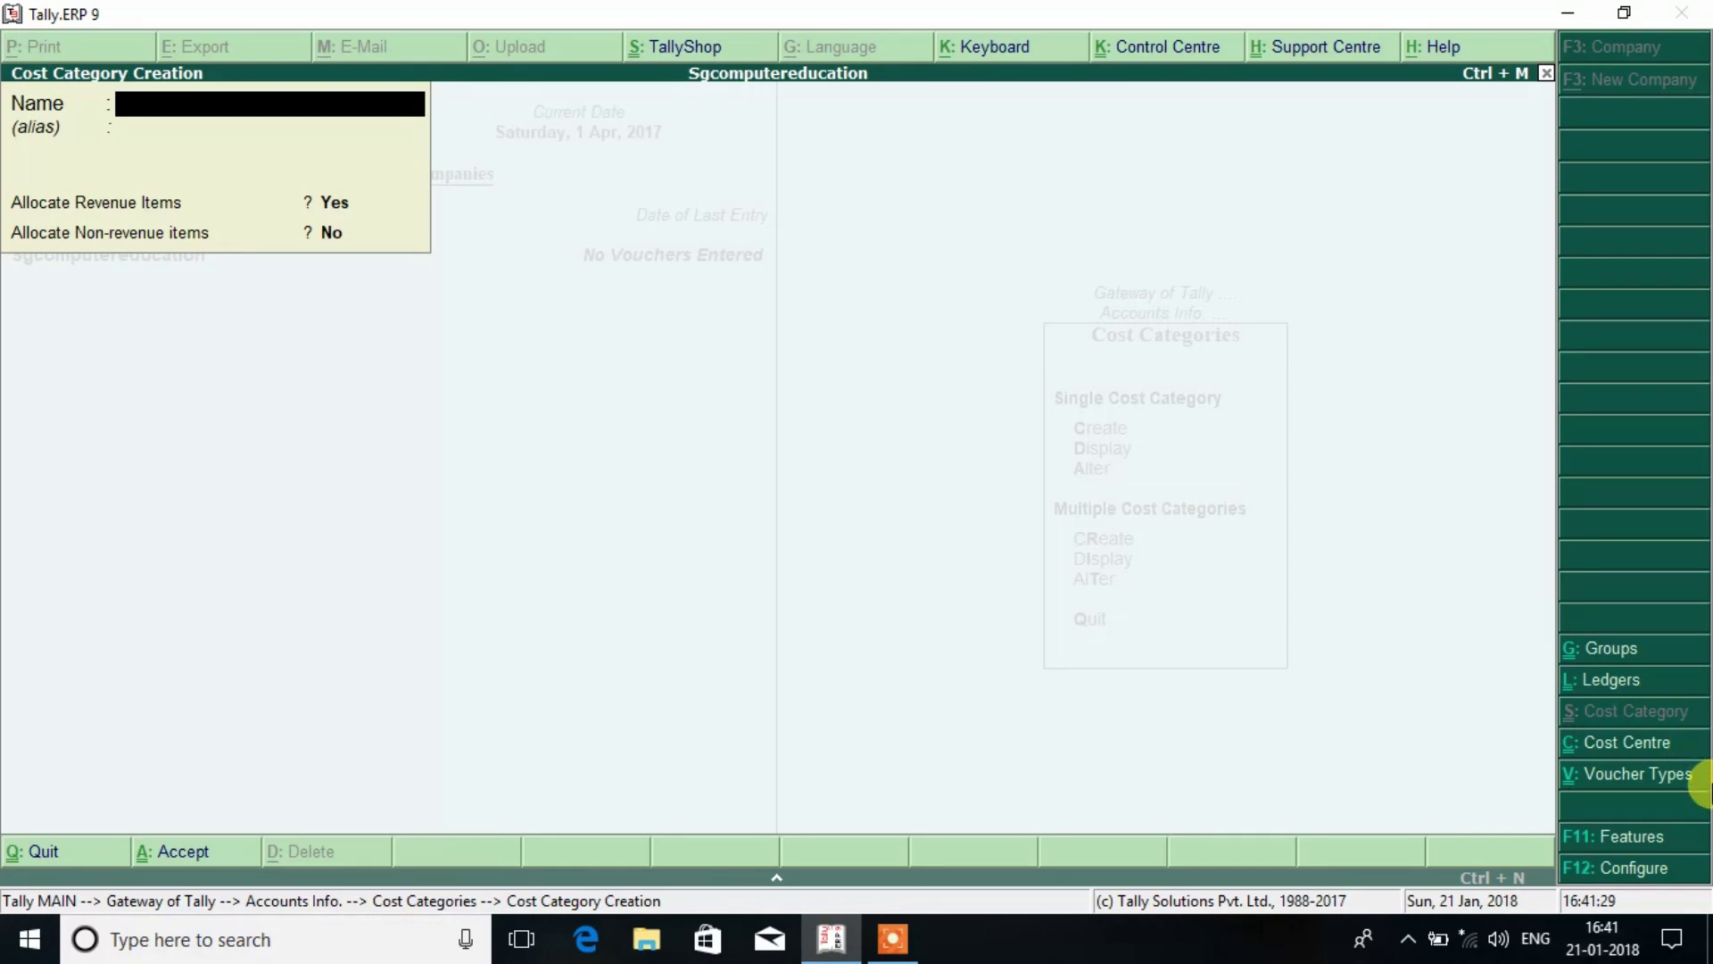
Create Telephone Bill and Electricity Bill cost categories, then quit back to Accounts Info.
text(Telephone Bill)
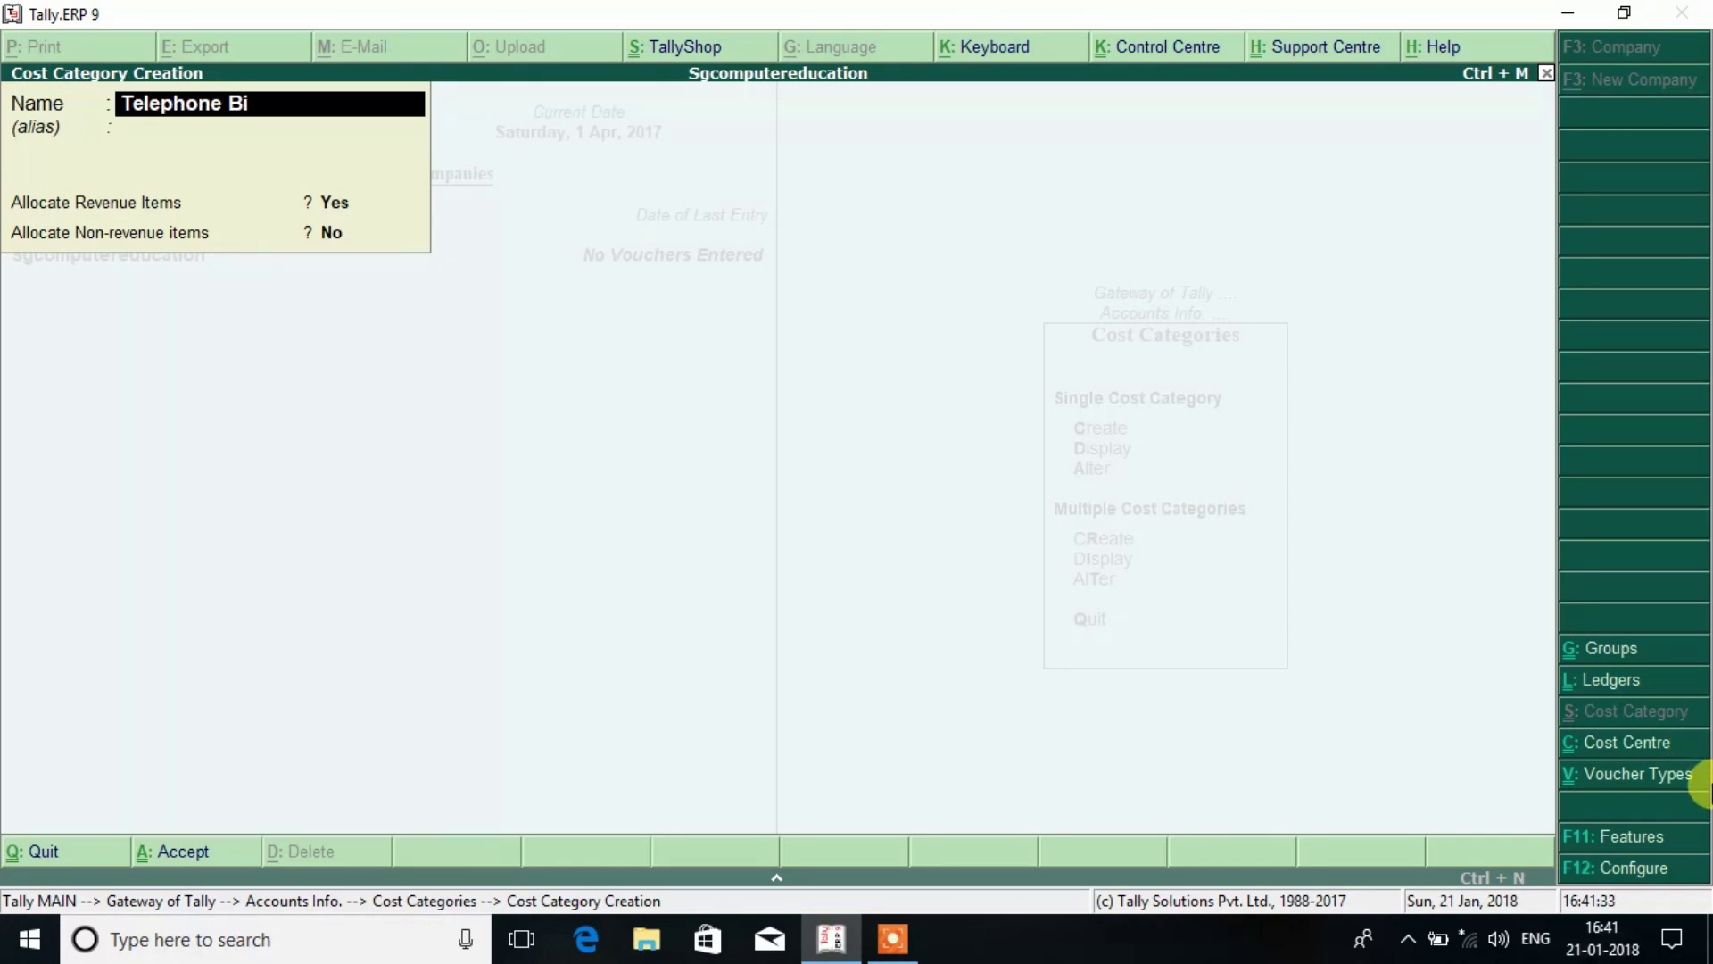
key(Return)
key(Return)
key(Return)
key(Return)
key(Return)
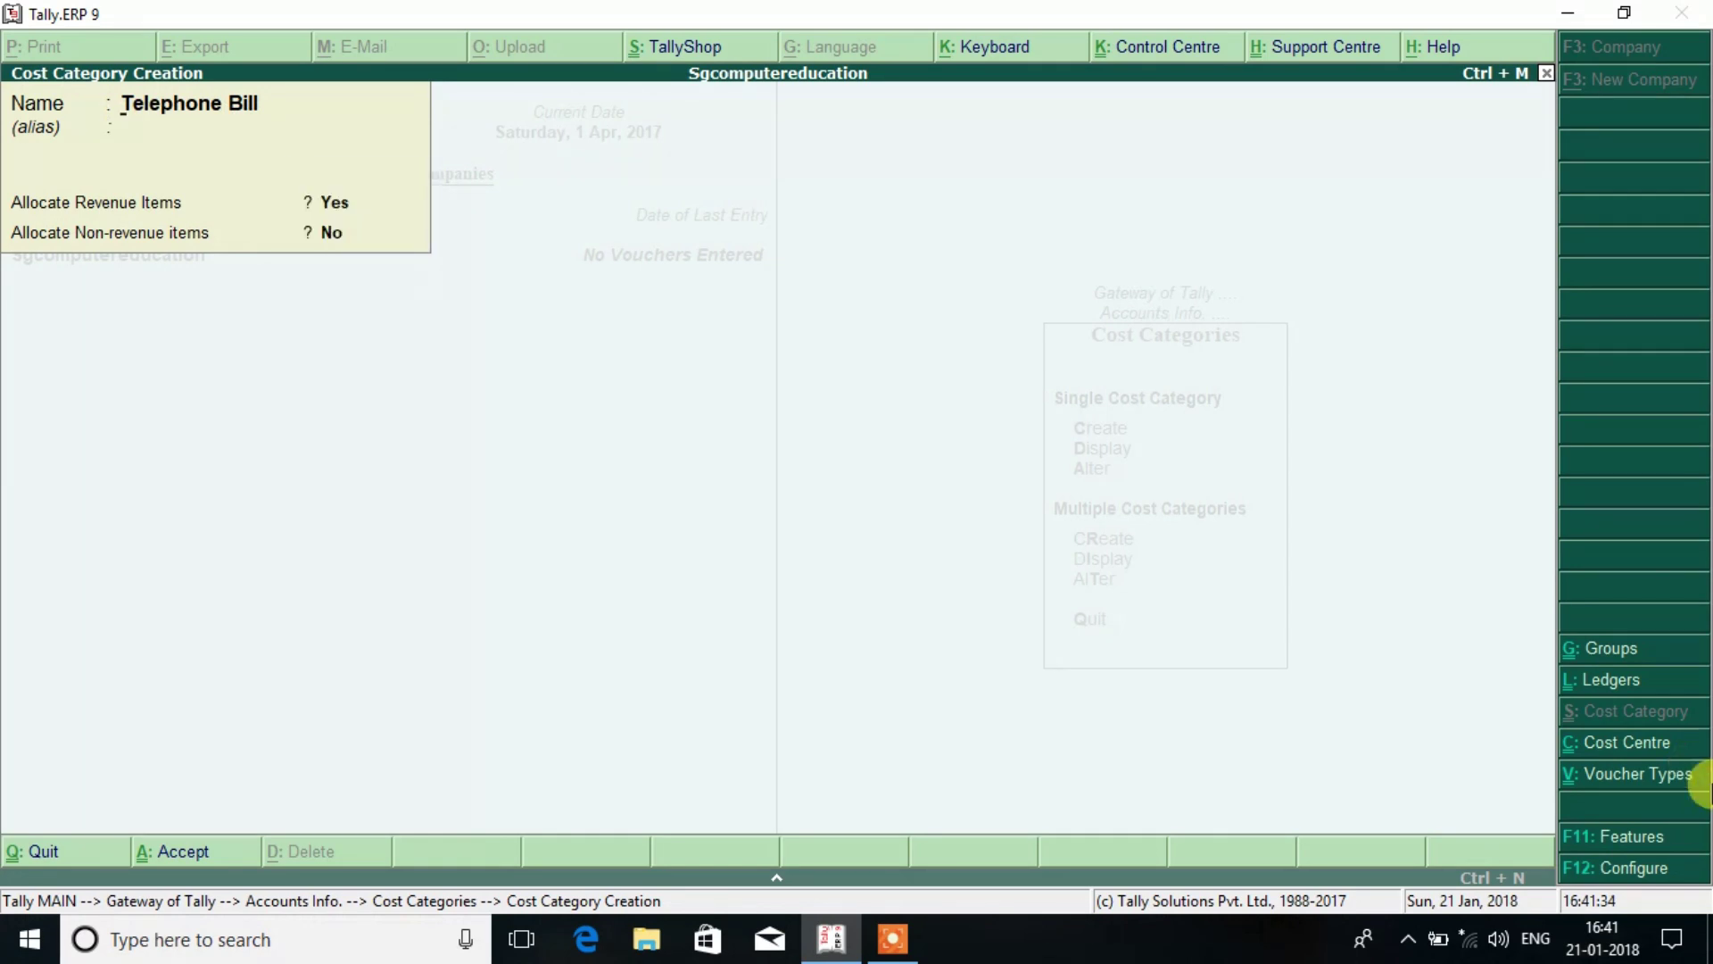
text(Ec)
key(BackSpace)
text(lect)
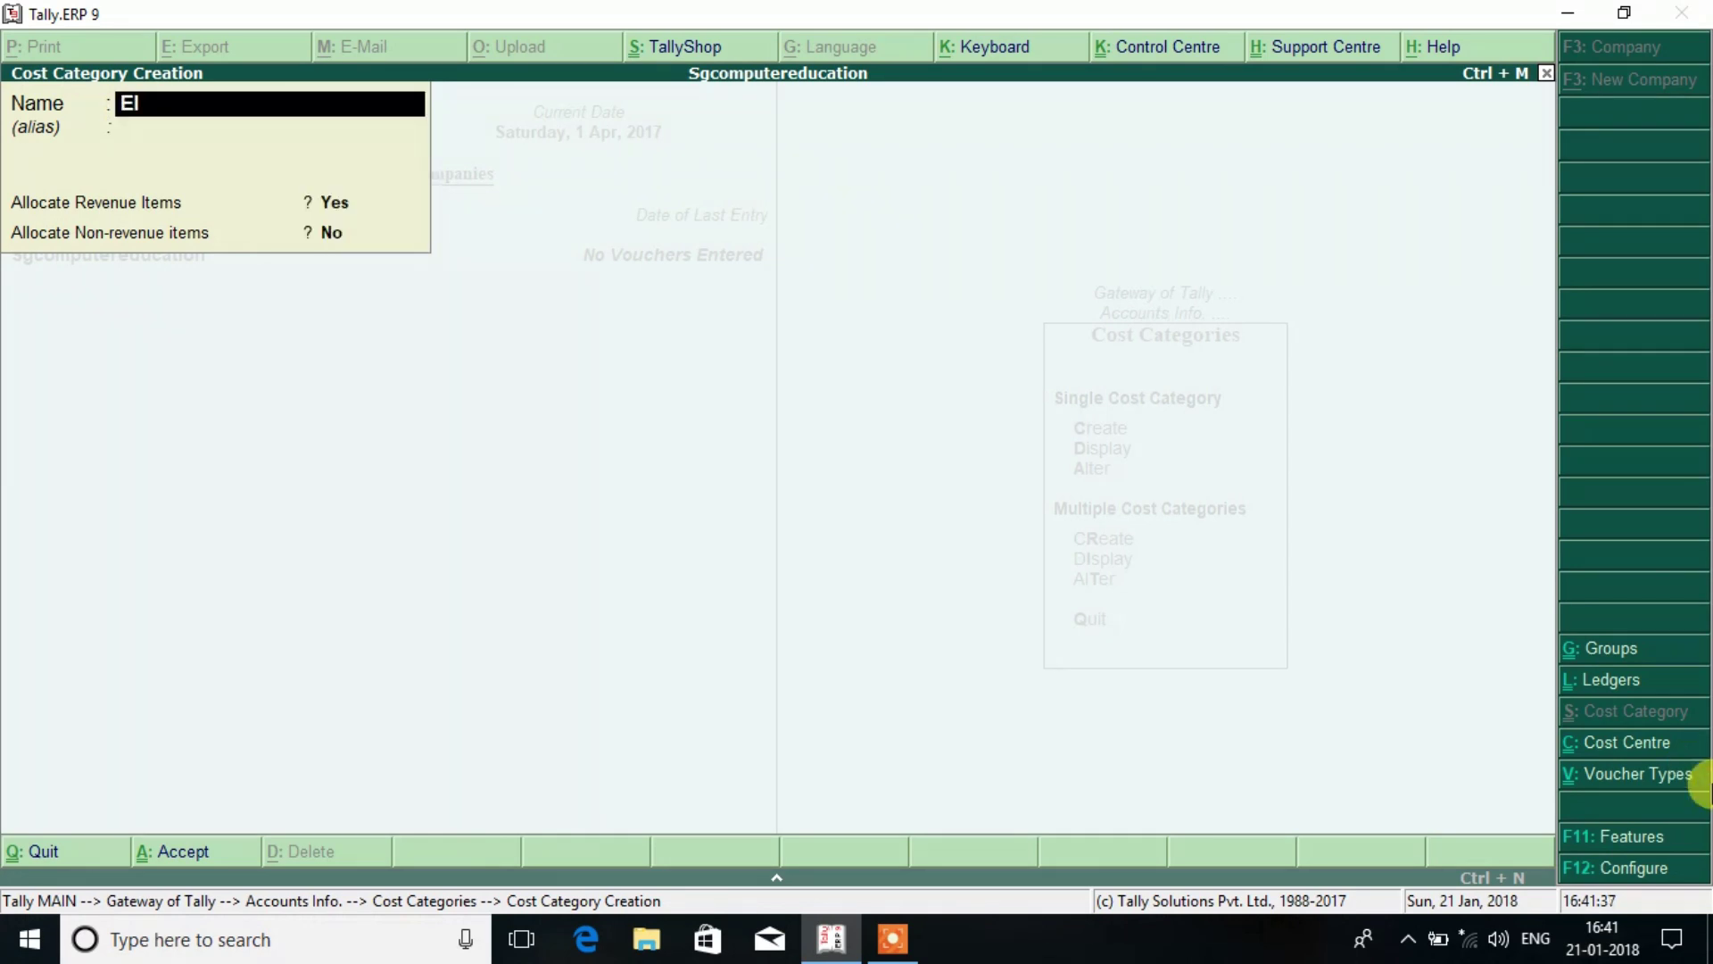
text(ricity Bill)
key(Return)
key(Return)
key(Return)
key(Return)
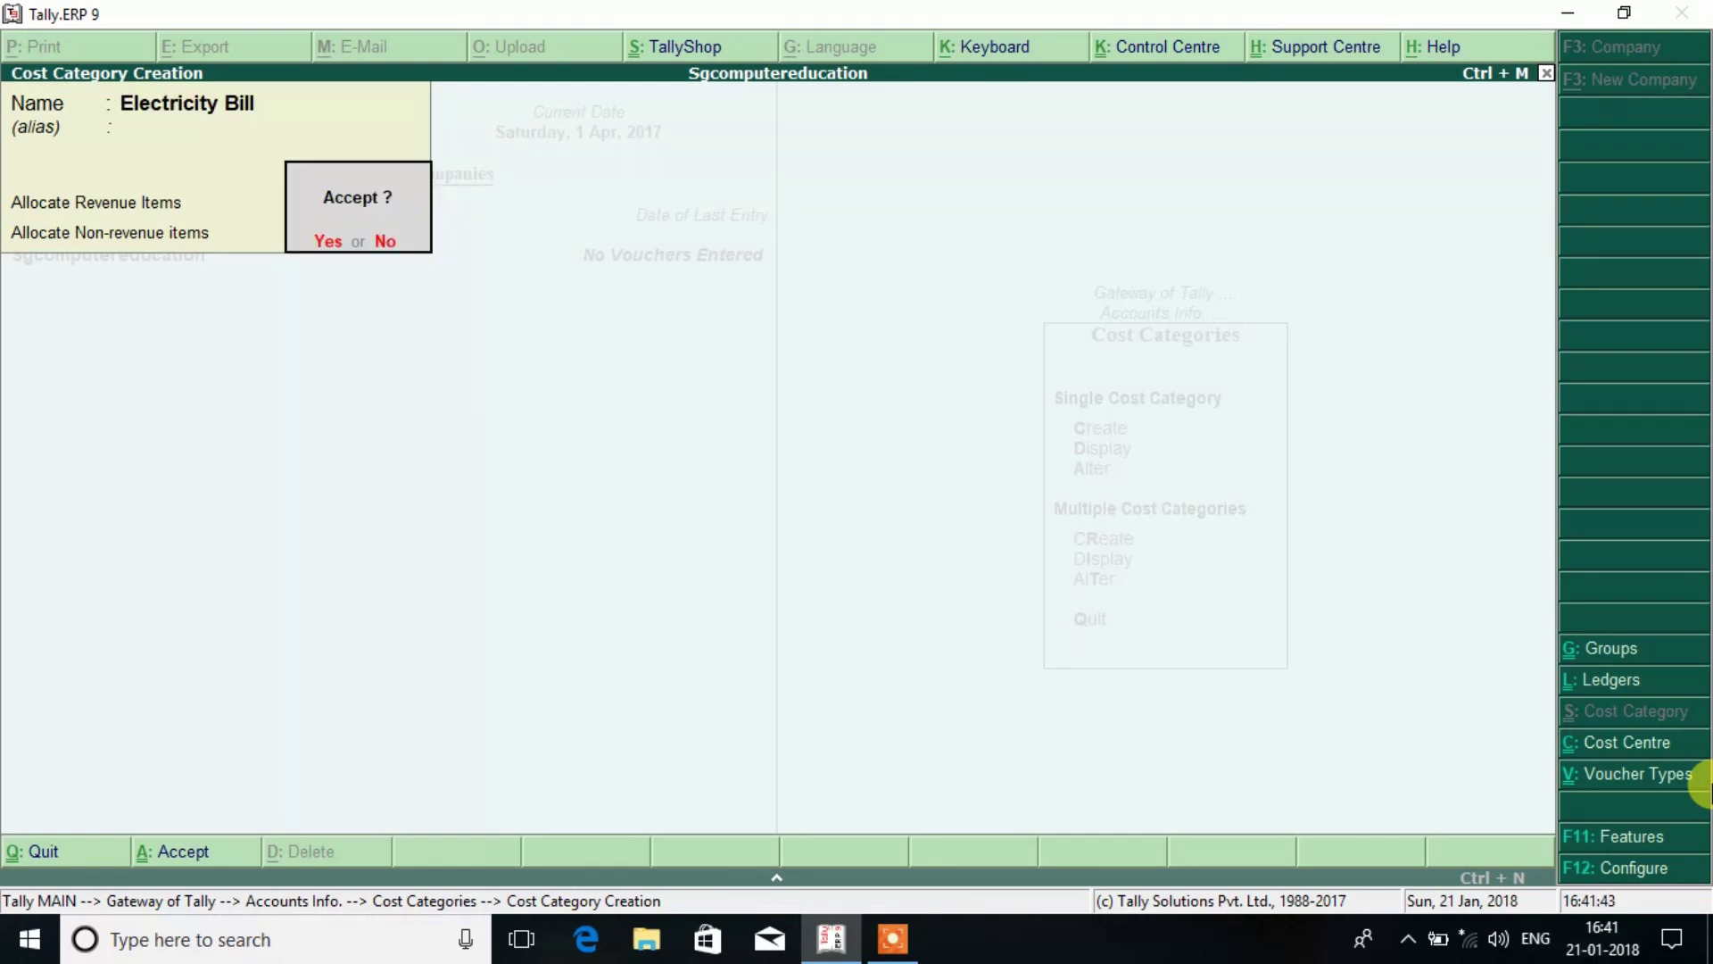
key(Return)
key(Escape)
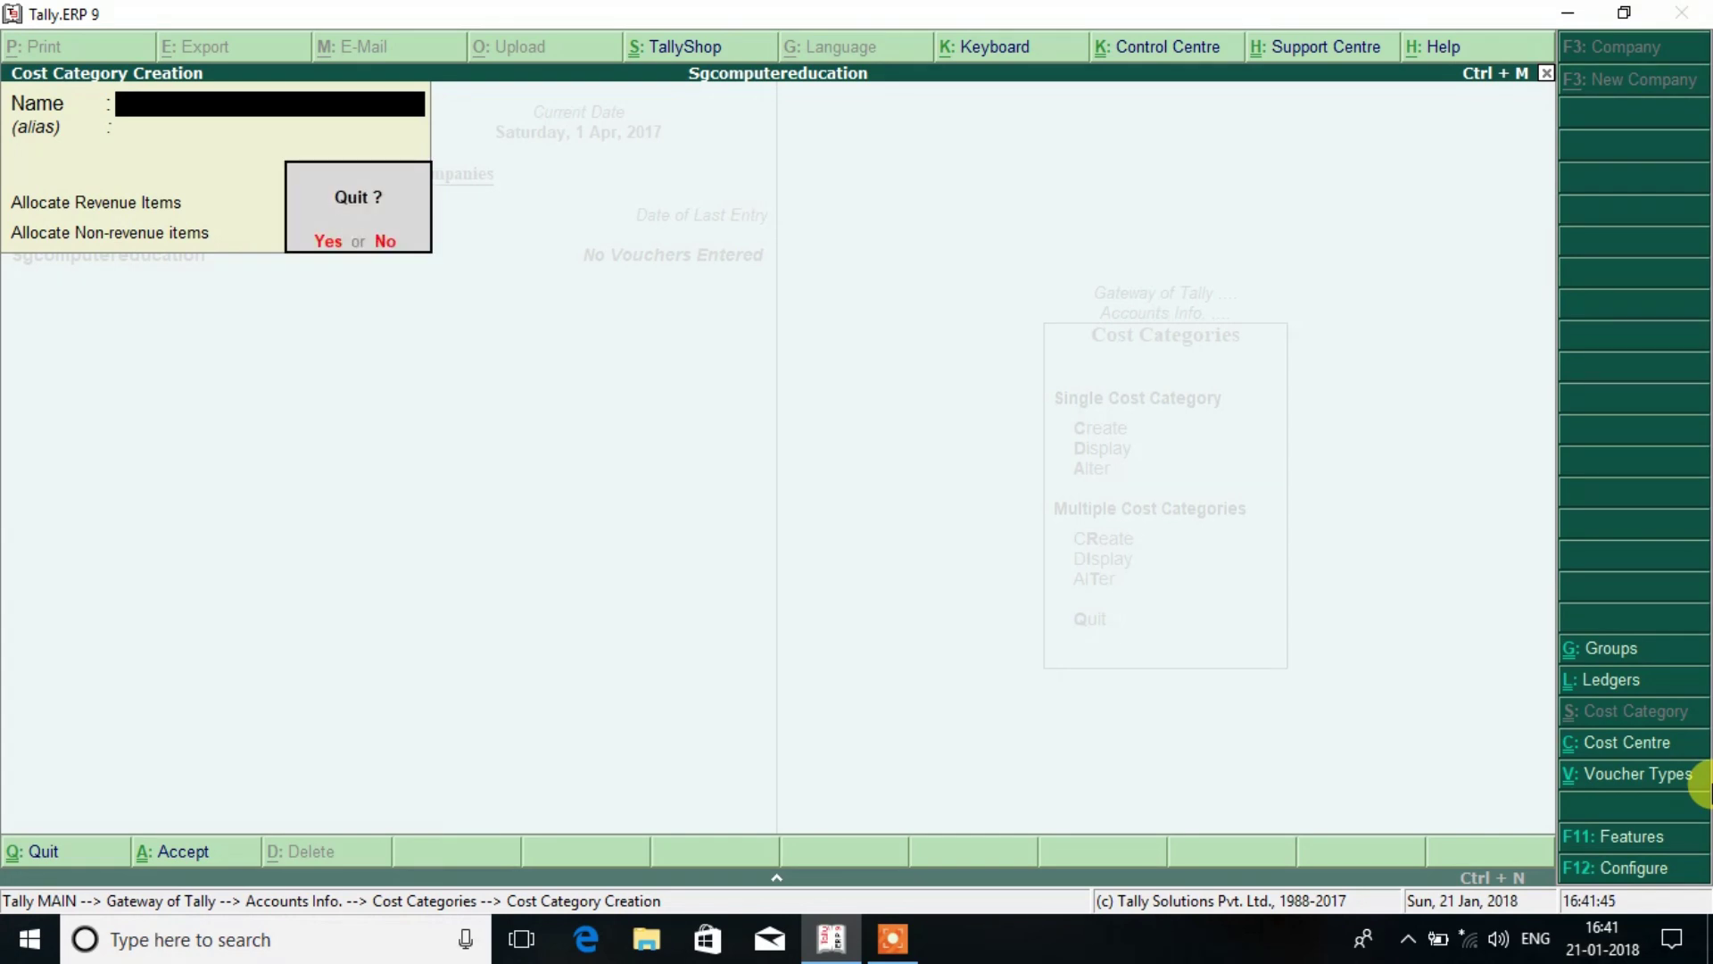
key(Return)
key(Escape)
key(Down)
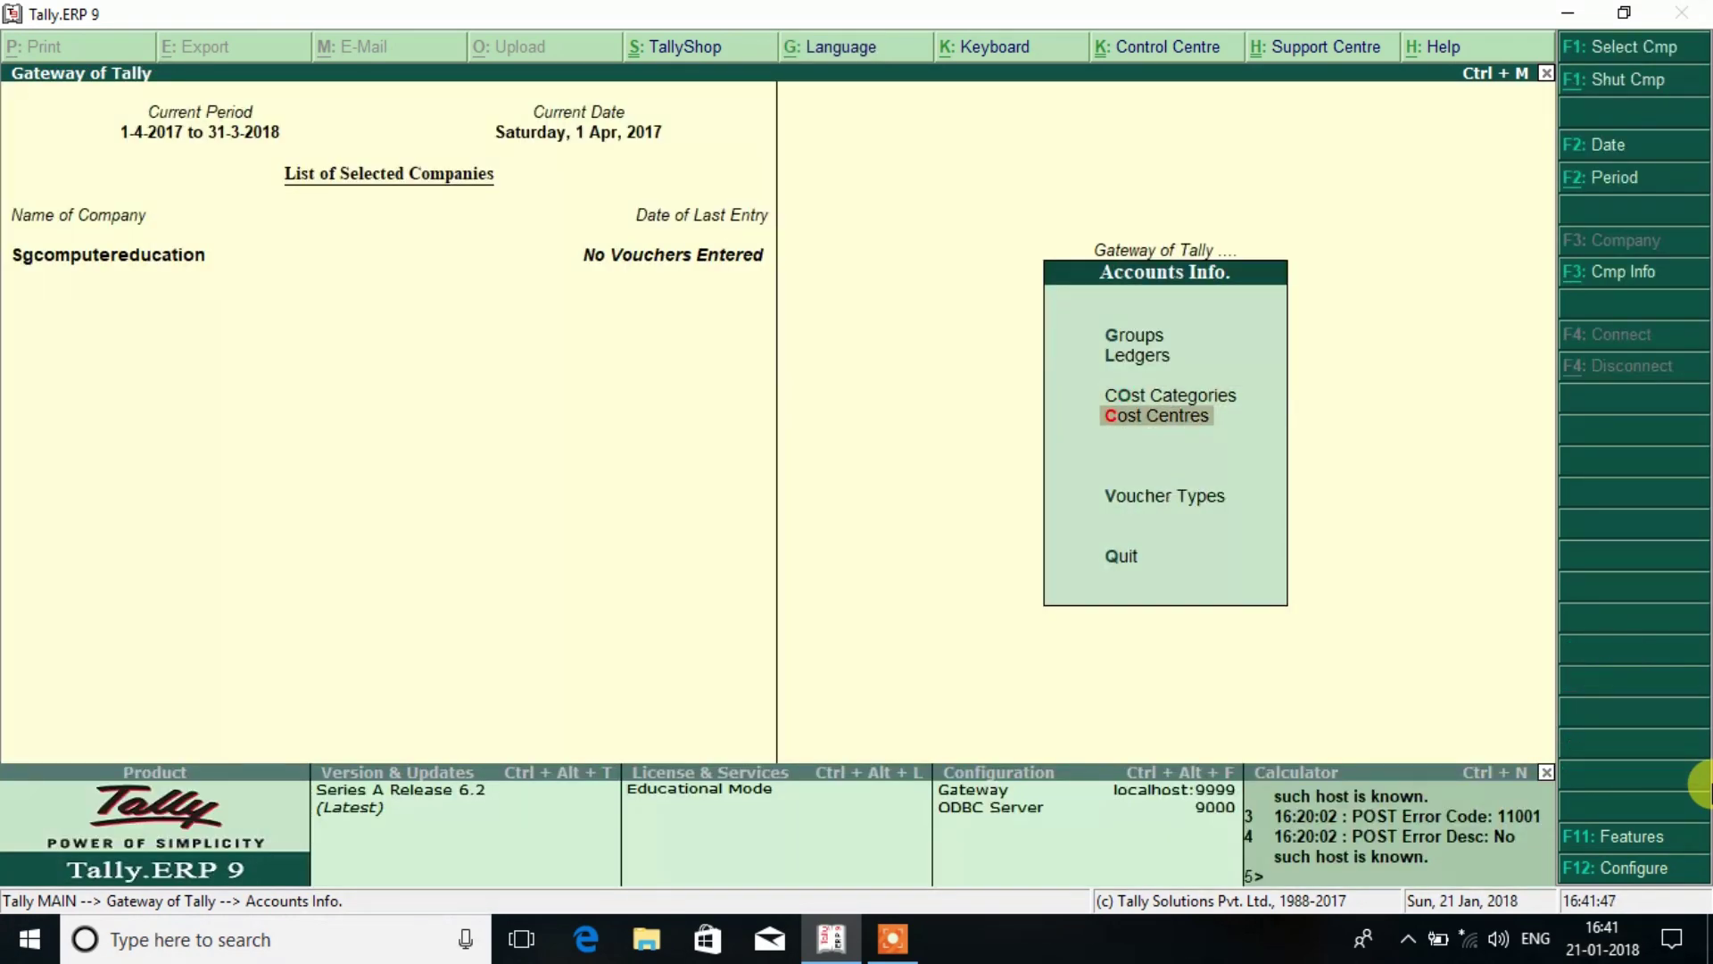
Create two telephone-number cost centres under the Telephone Bill category.
key(Return)
key(Return)
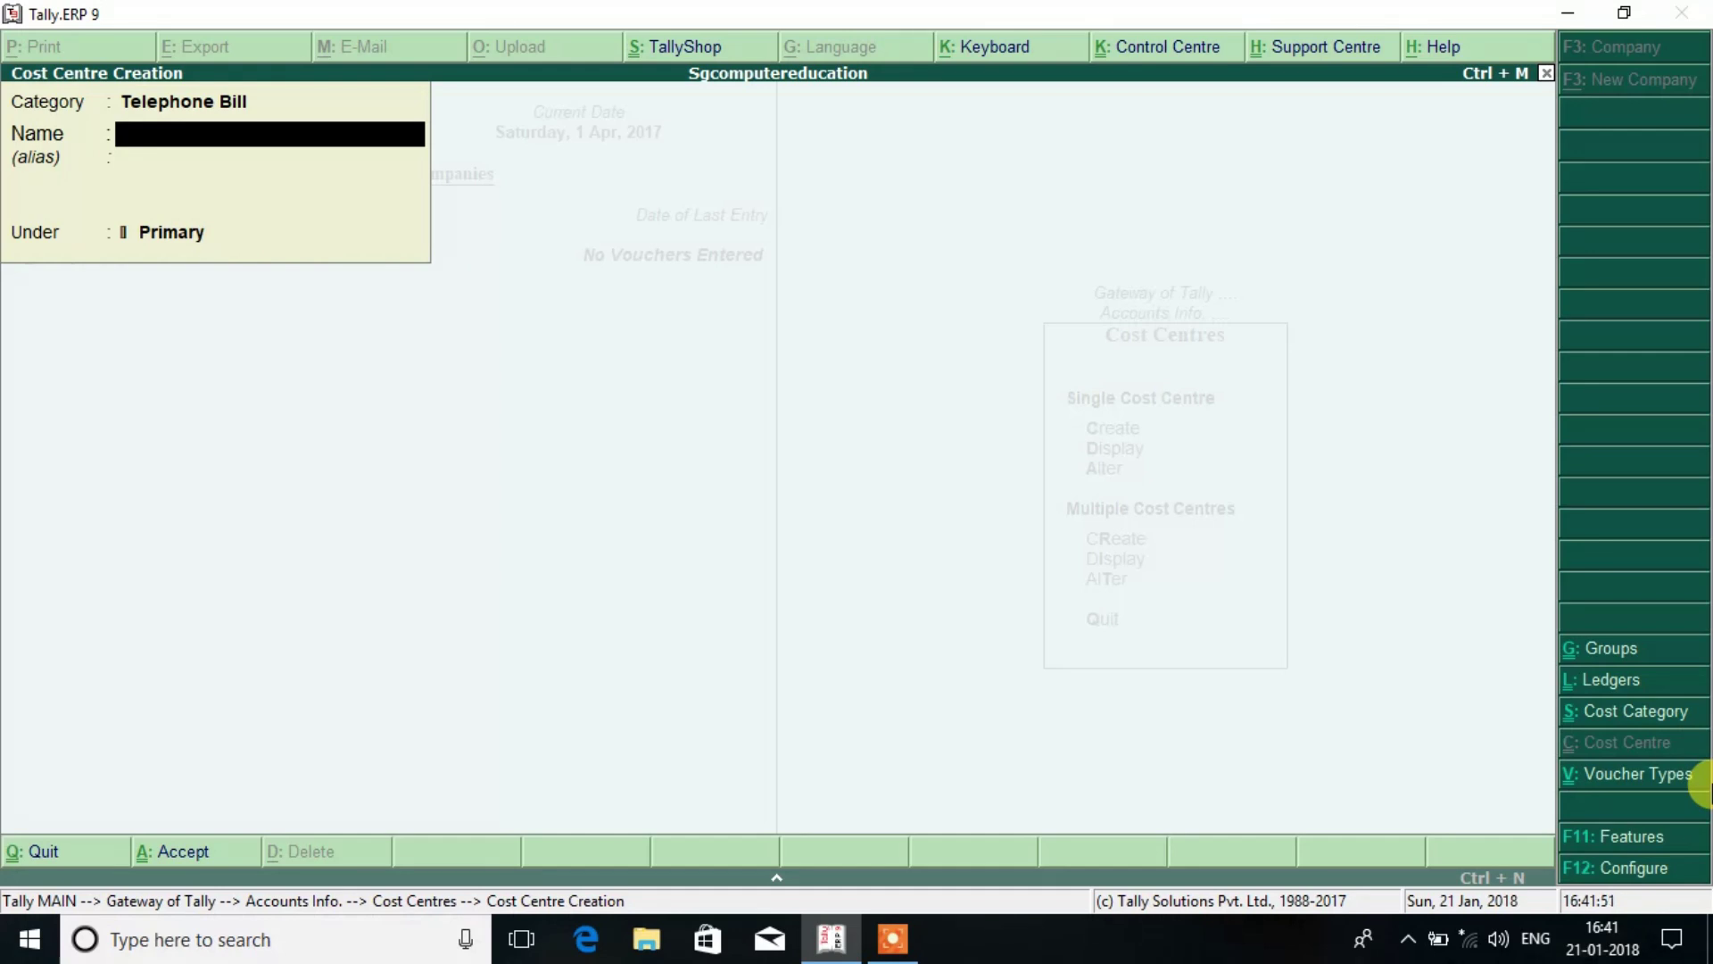
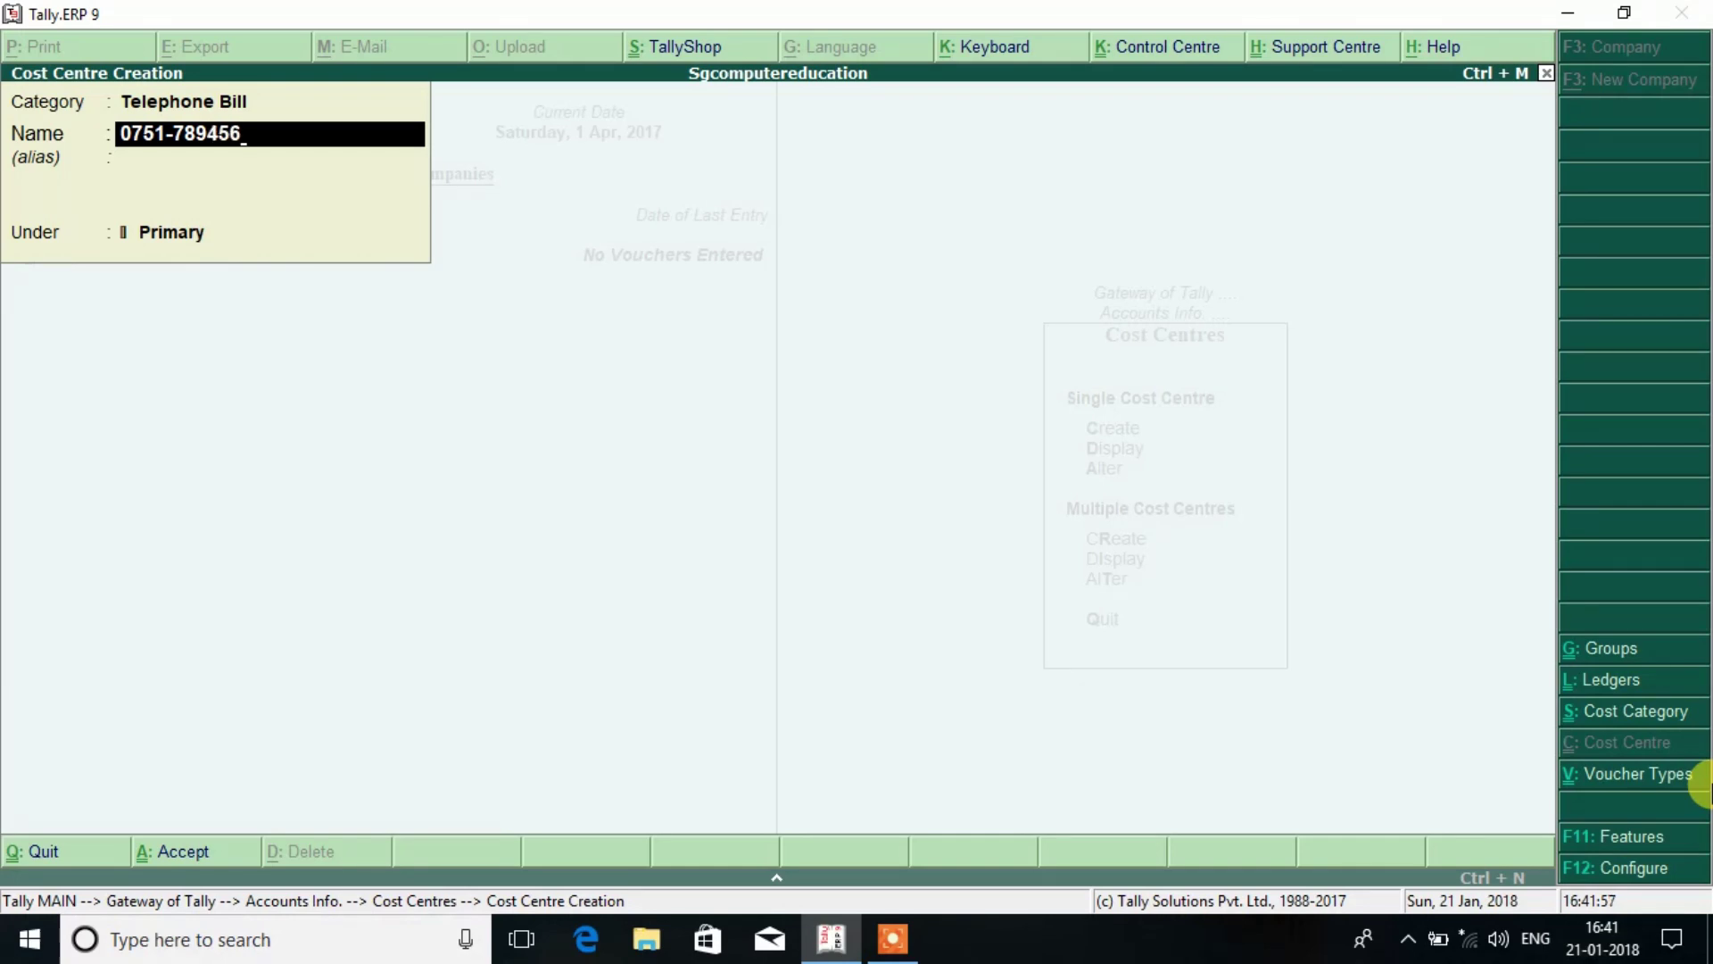
key(Return)
key(Return)
key(Return)
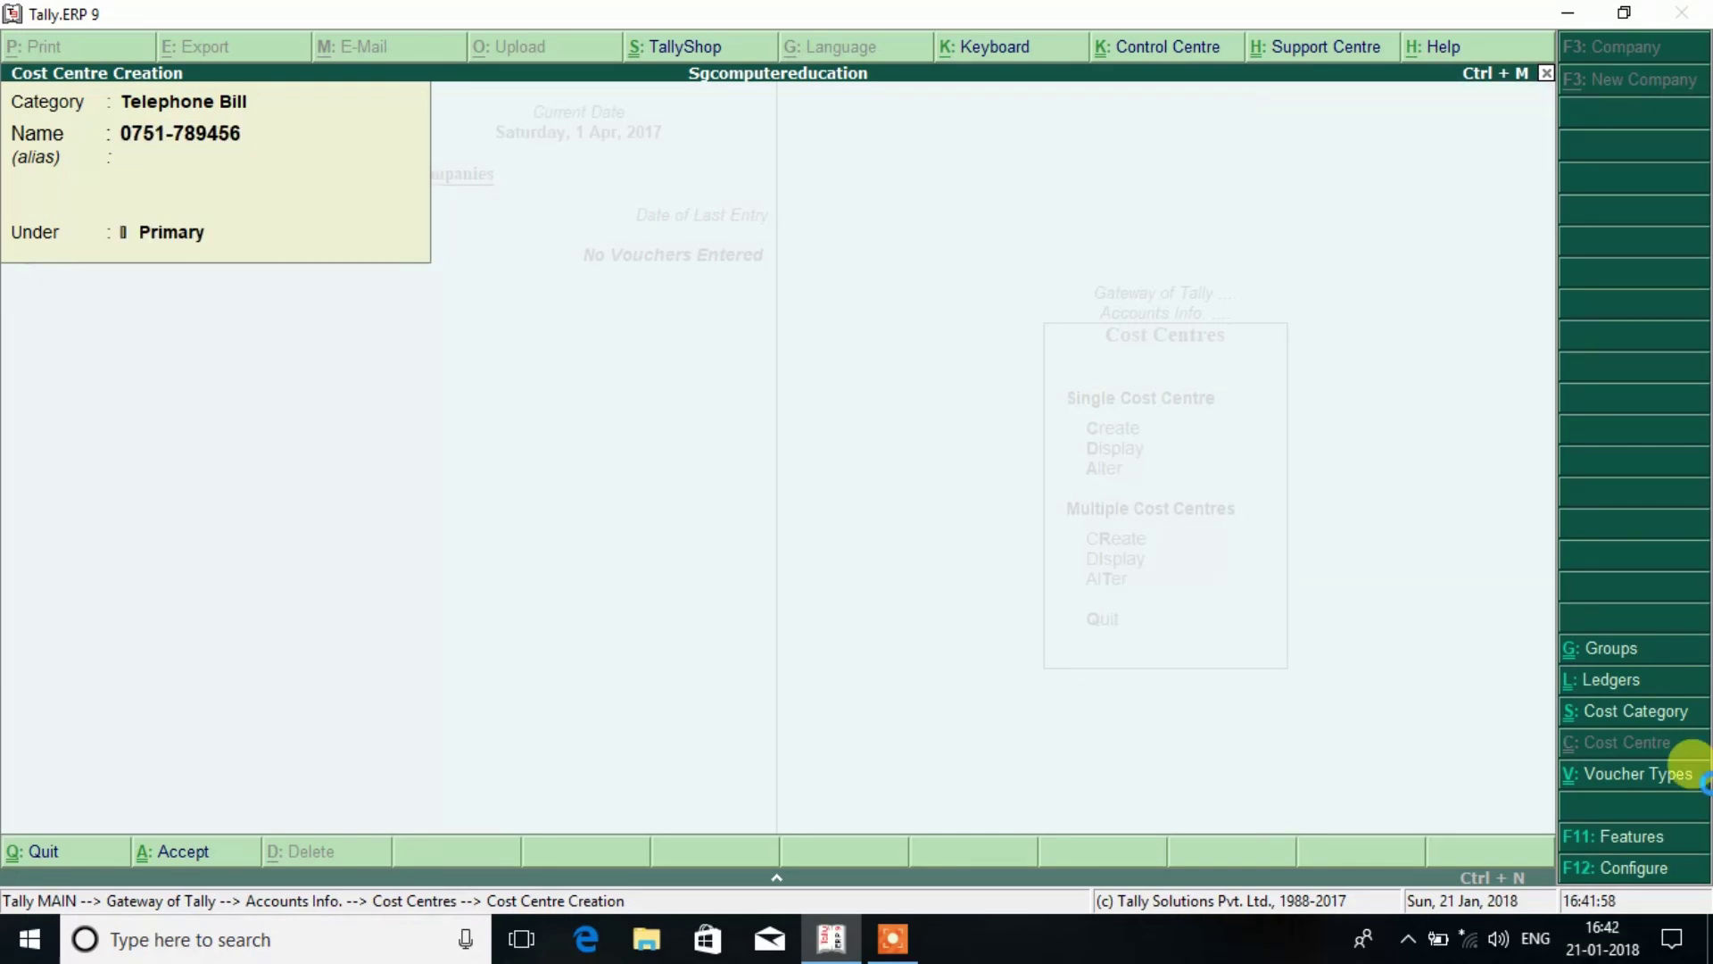
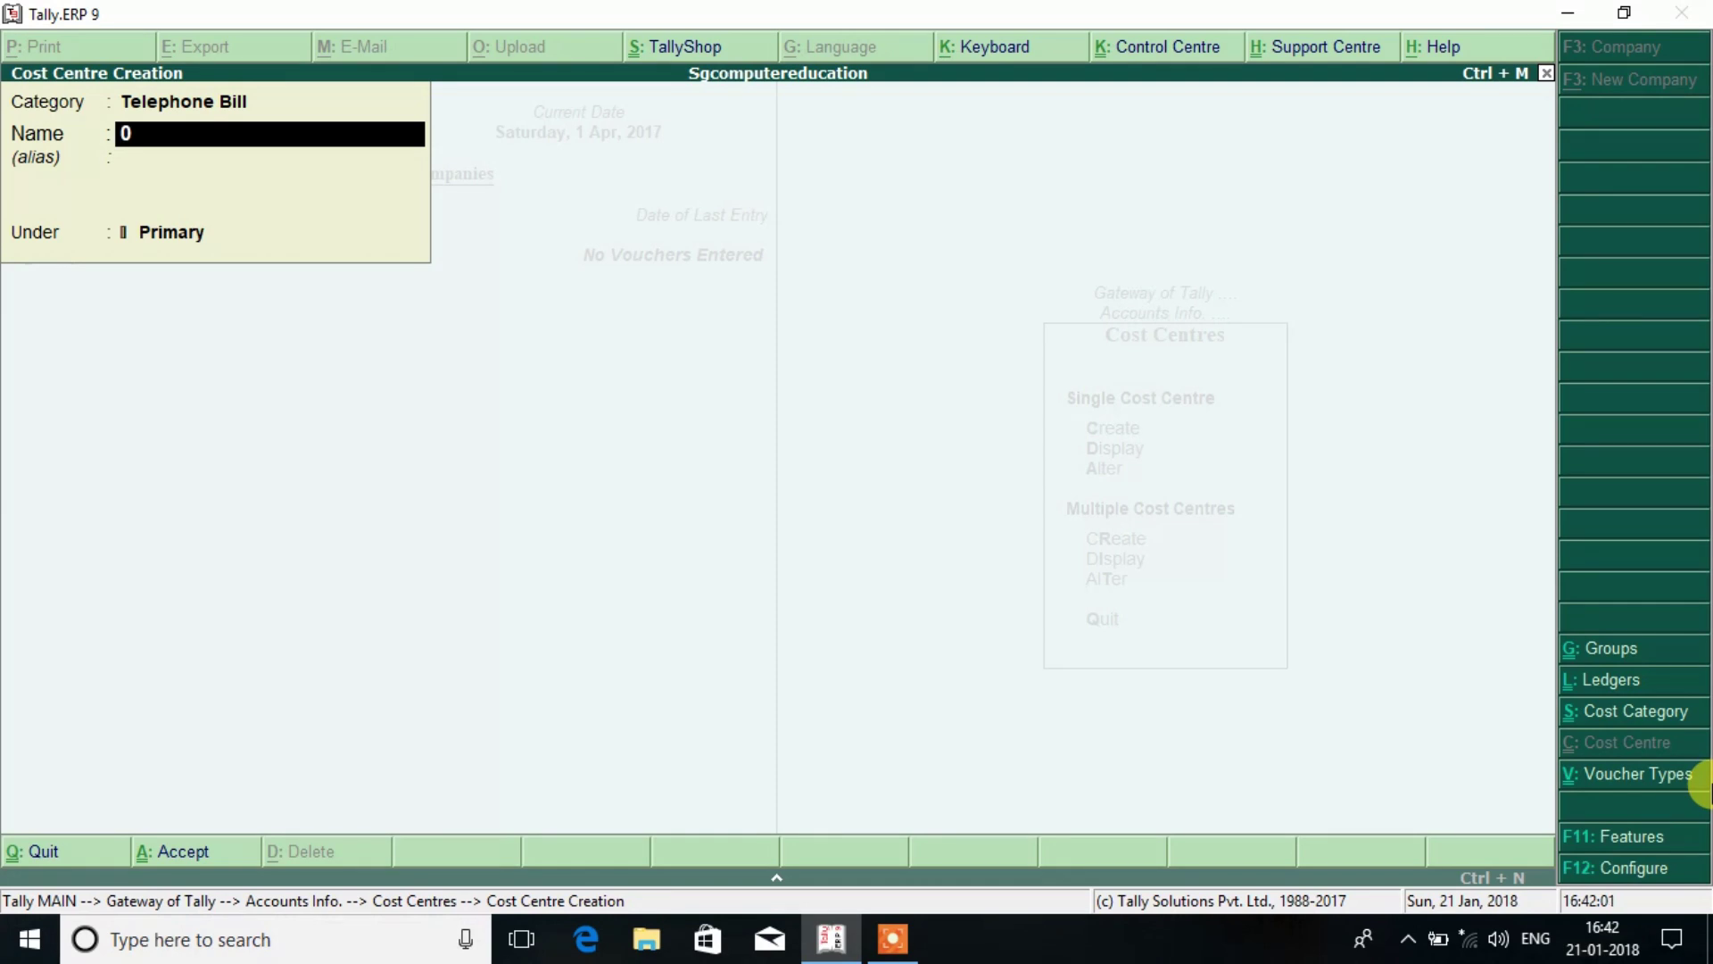
key(Return)
key(Return)
key(Return)
Create two employee-named cost centres under the Salary category.
key(BackSpace)
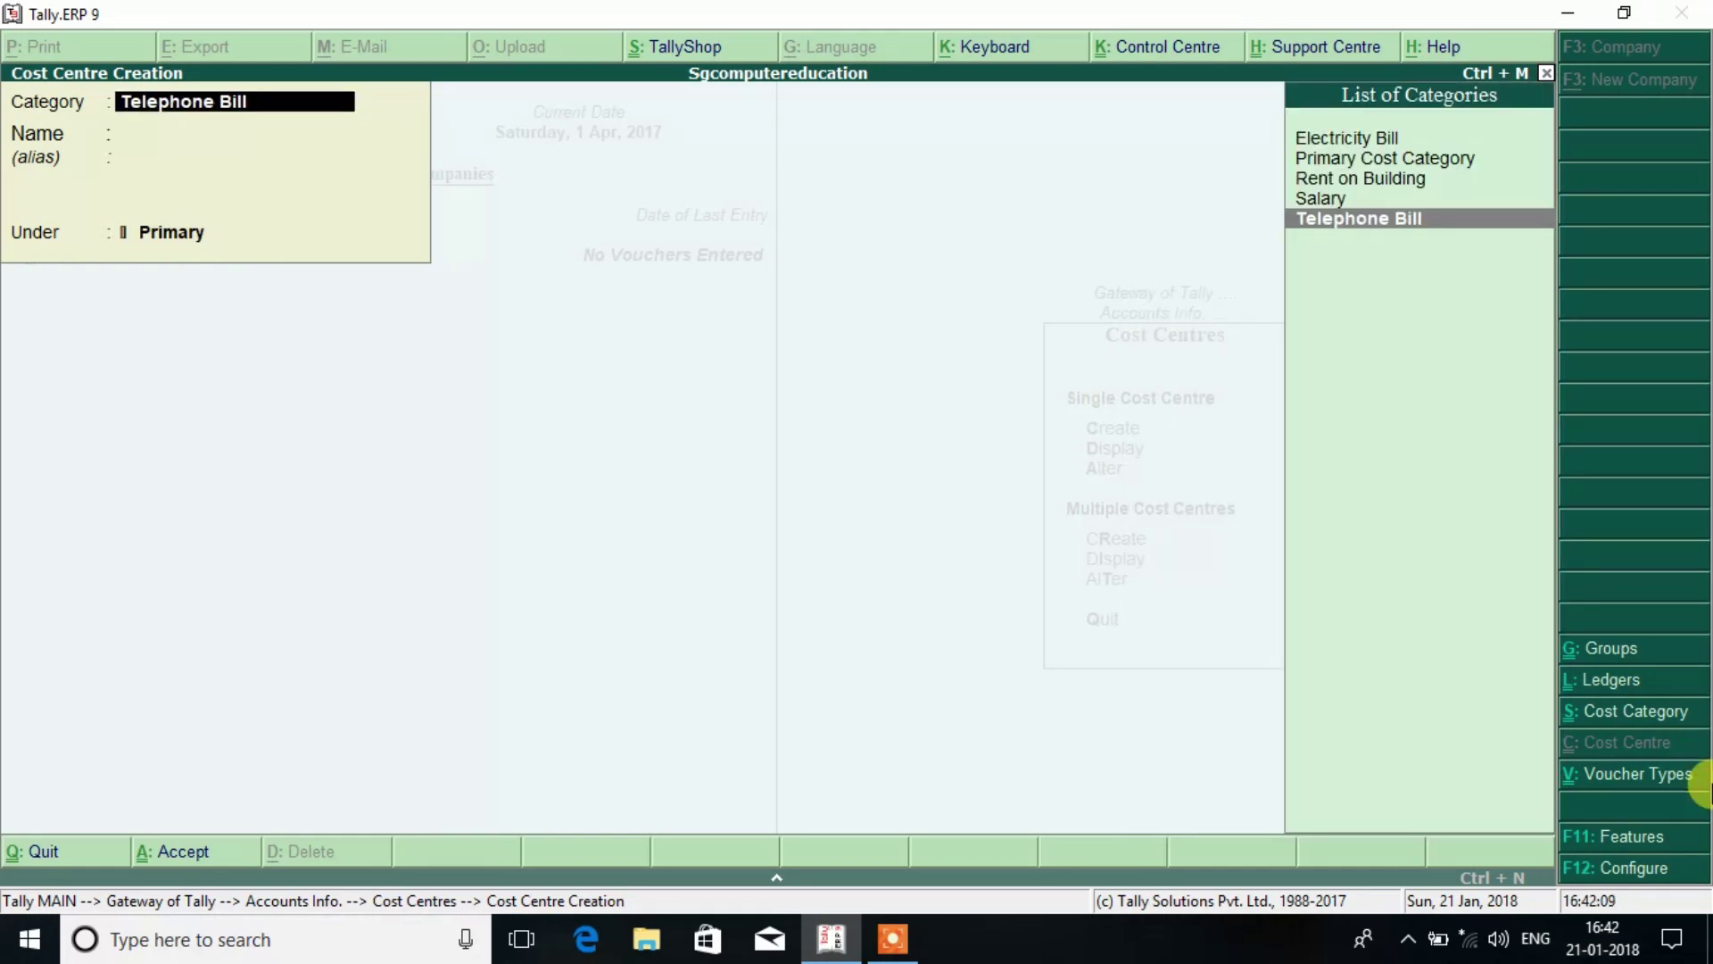
key(Up)
key(Return)
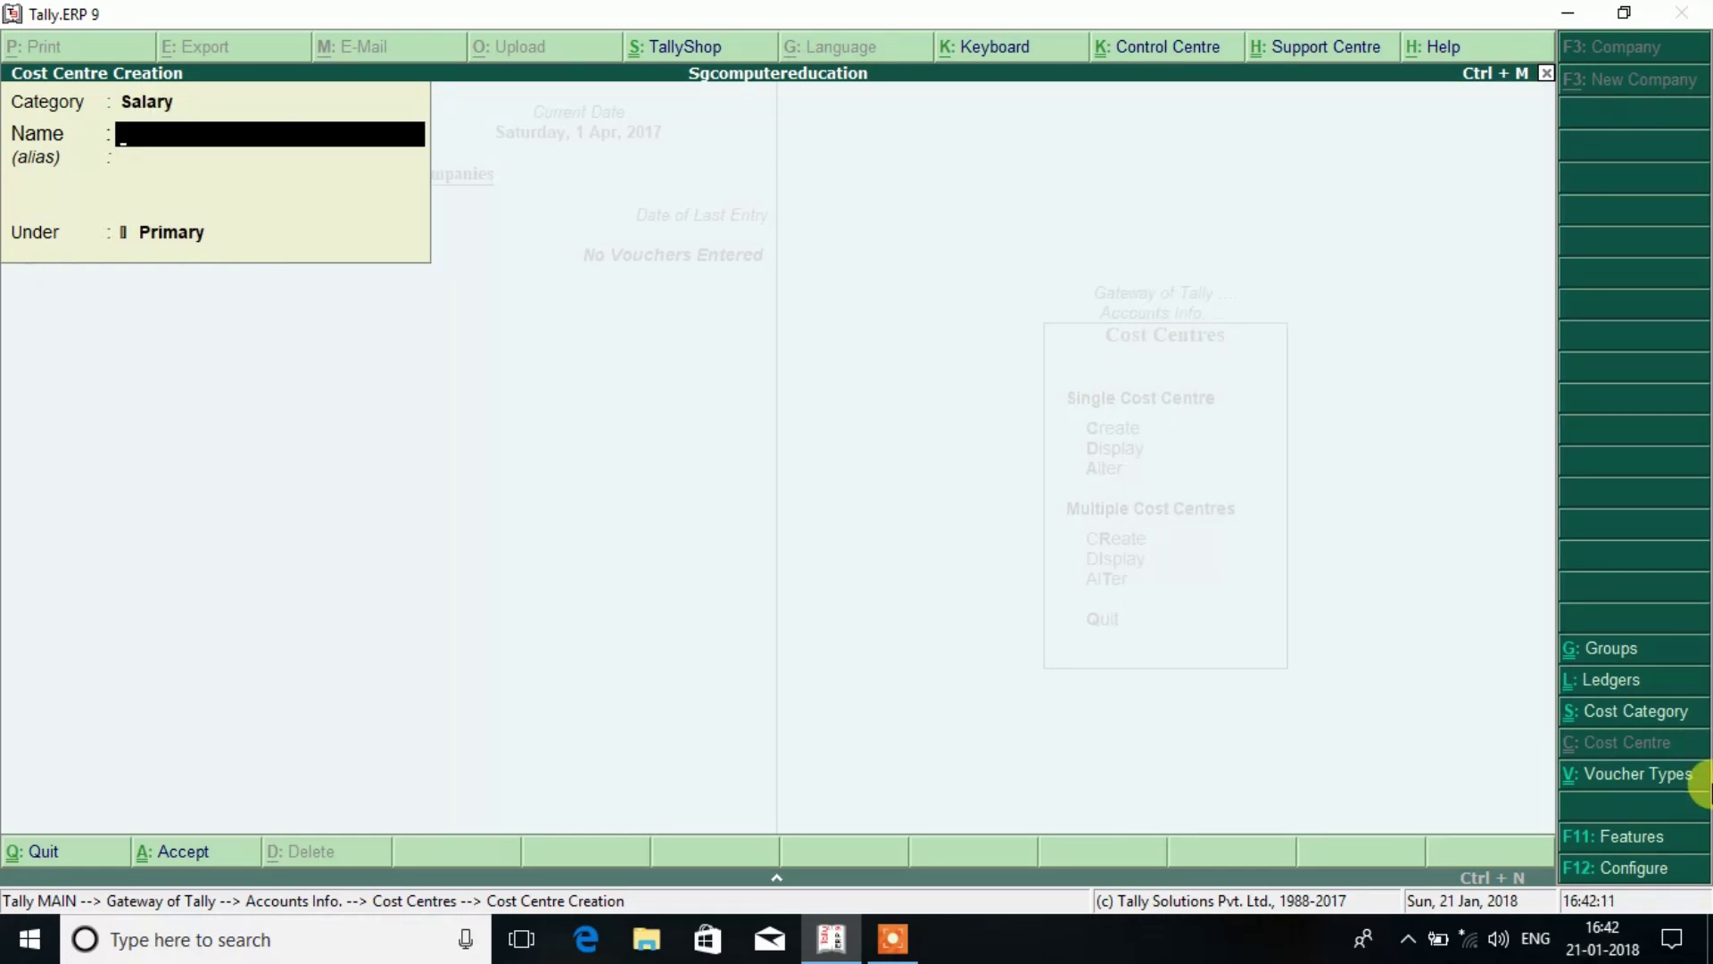
key(Return)
key(Return)
key(Return)
key(Return)
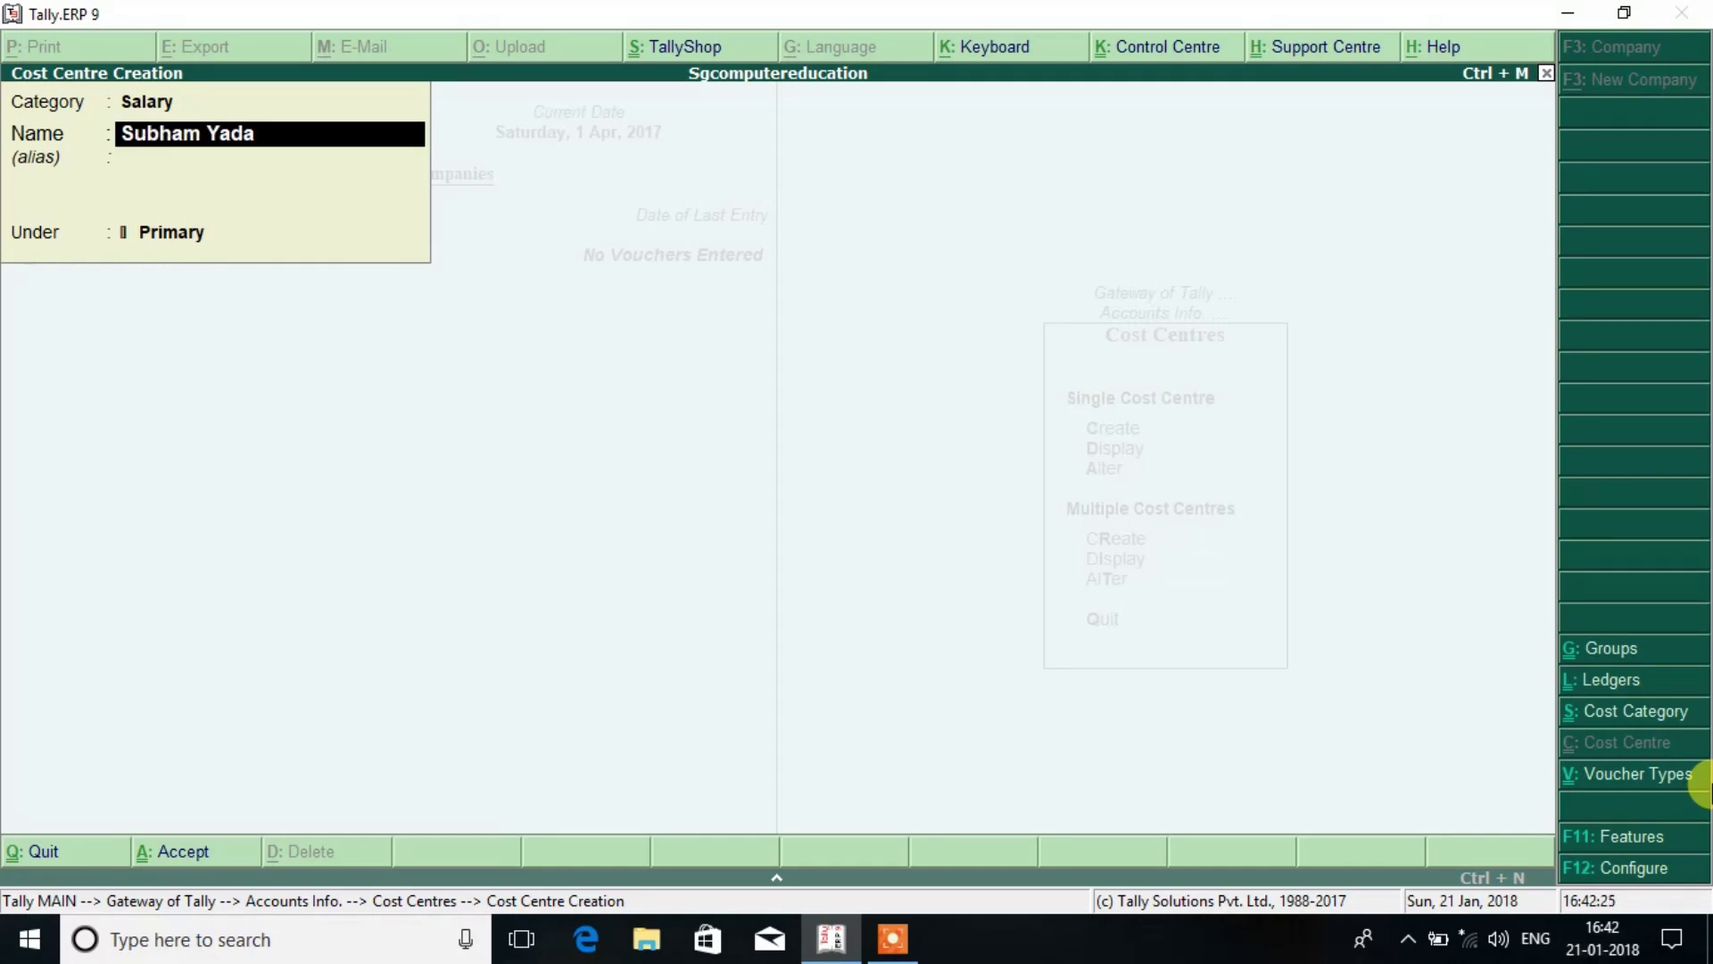
key(Return)
key(Return)
key(Return)
key(Return)
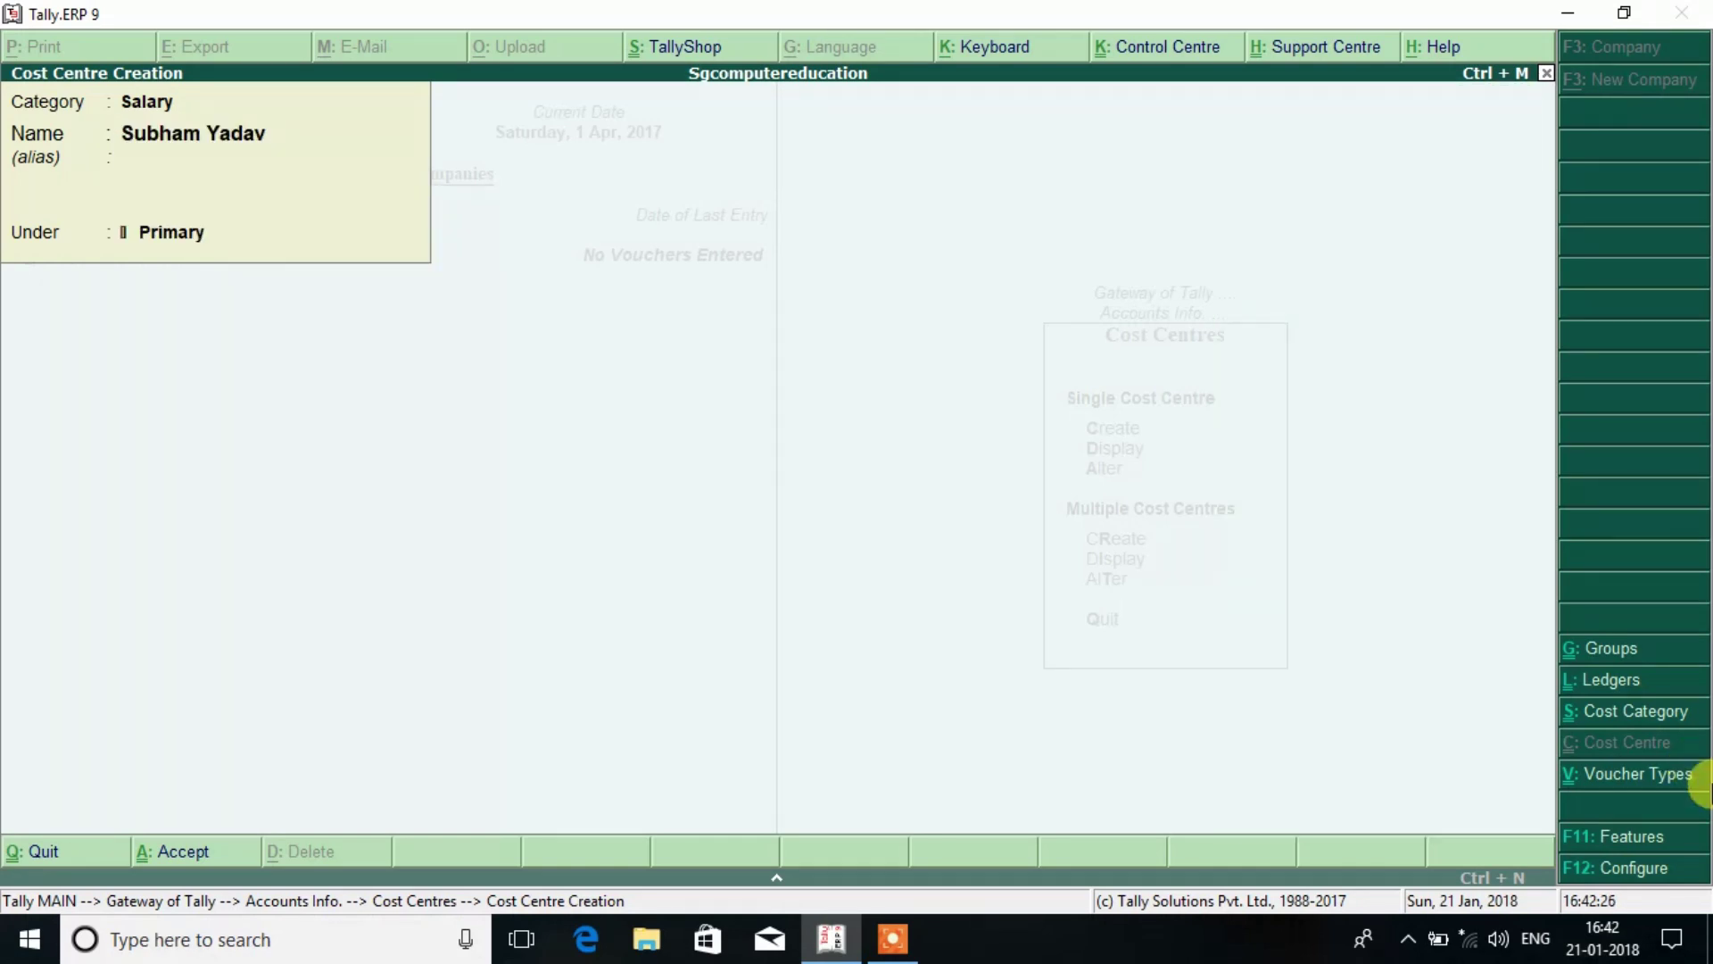
Create Room No.1 and Room No.2 cost centres under the Rent on Building category.
key(BackSpace)
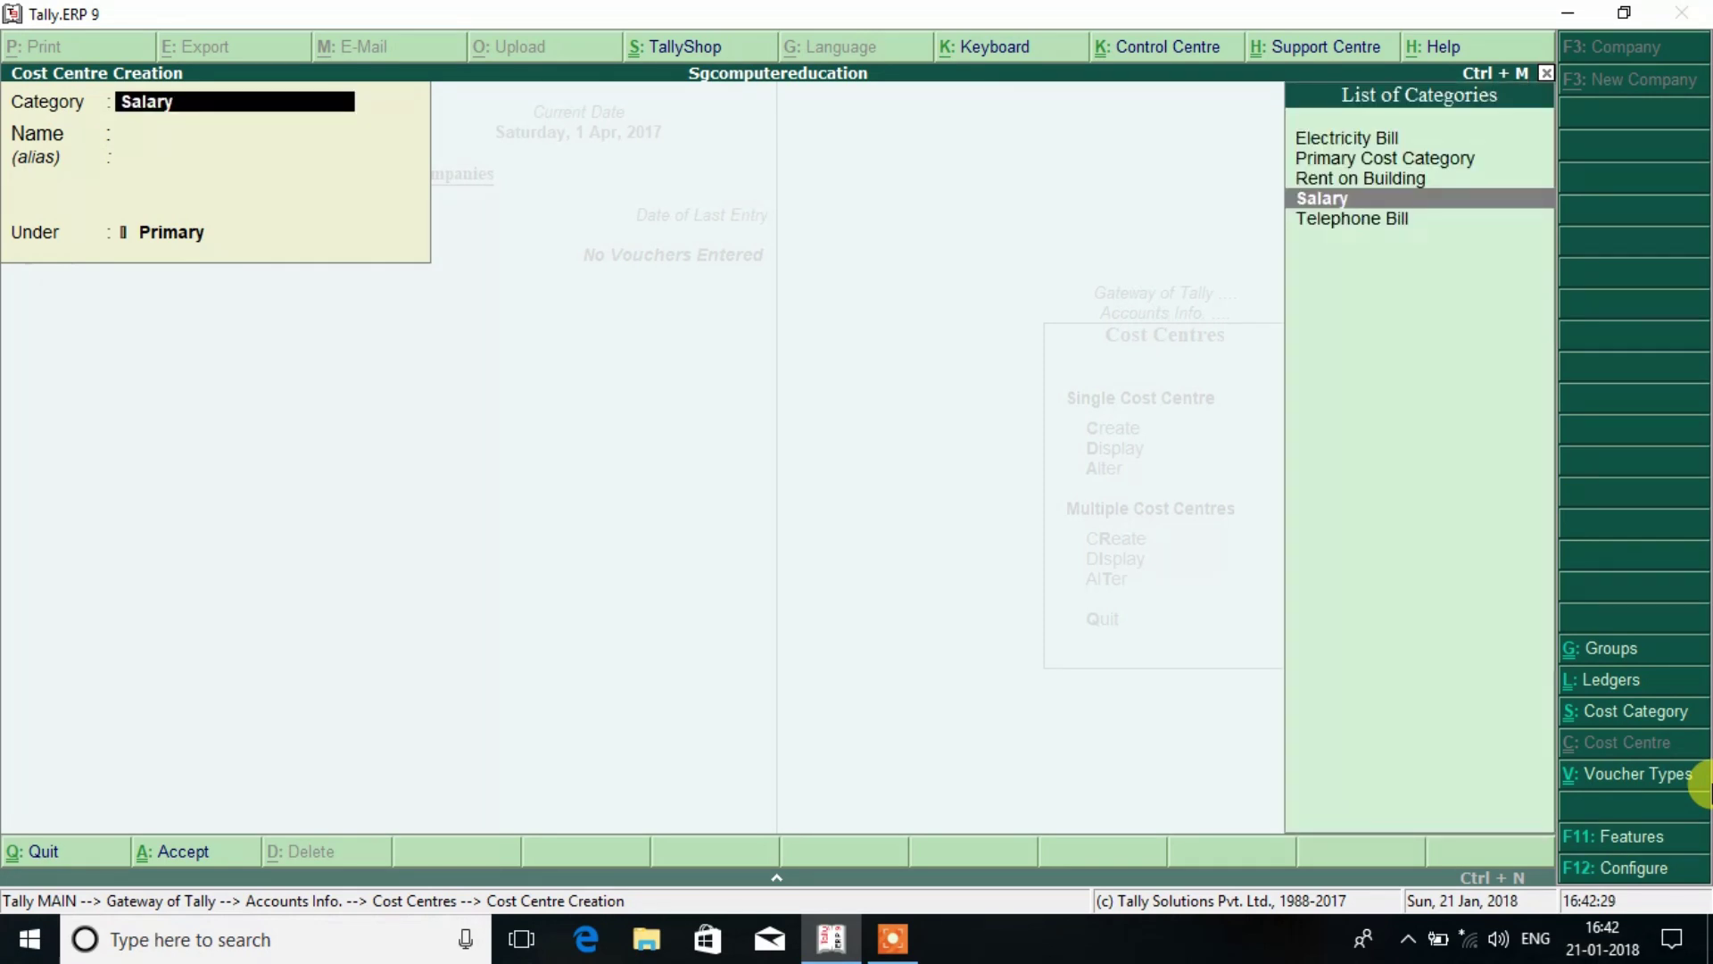
key(Up)
key(Return)
text(Ro)
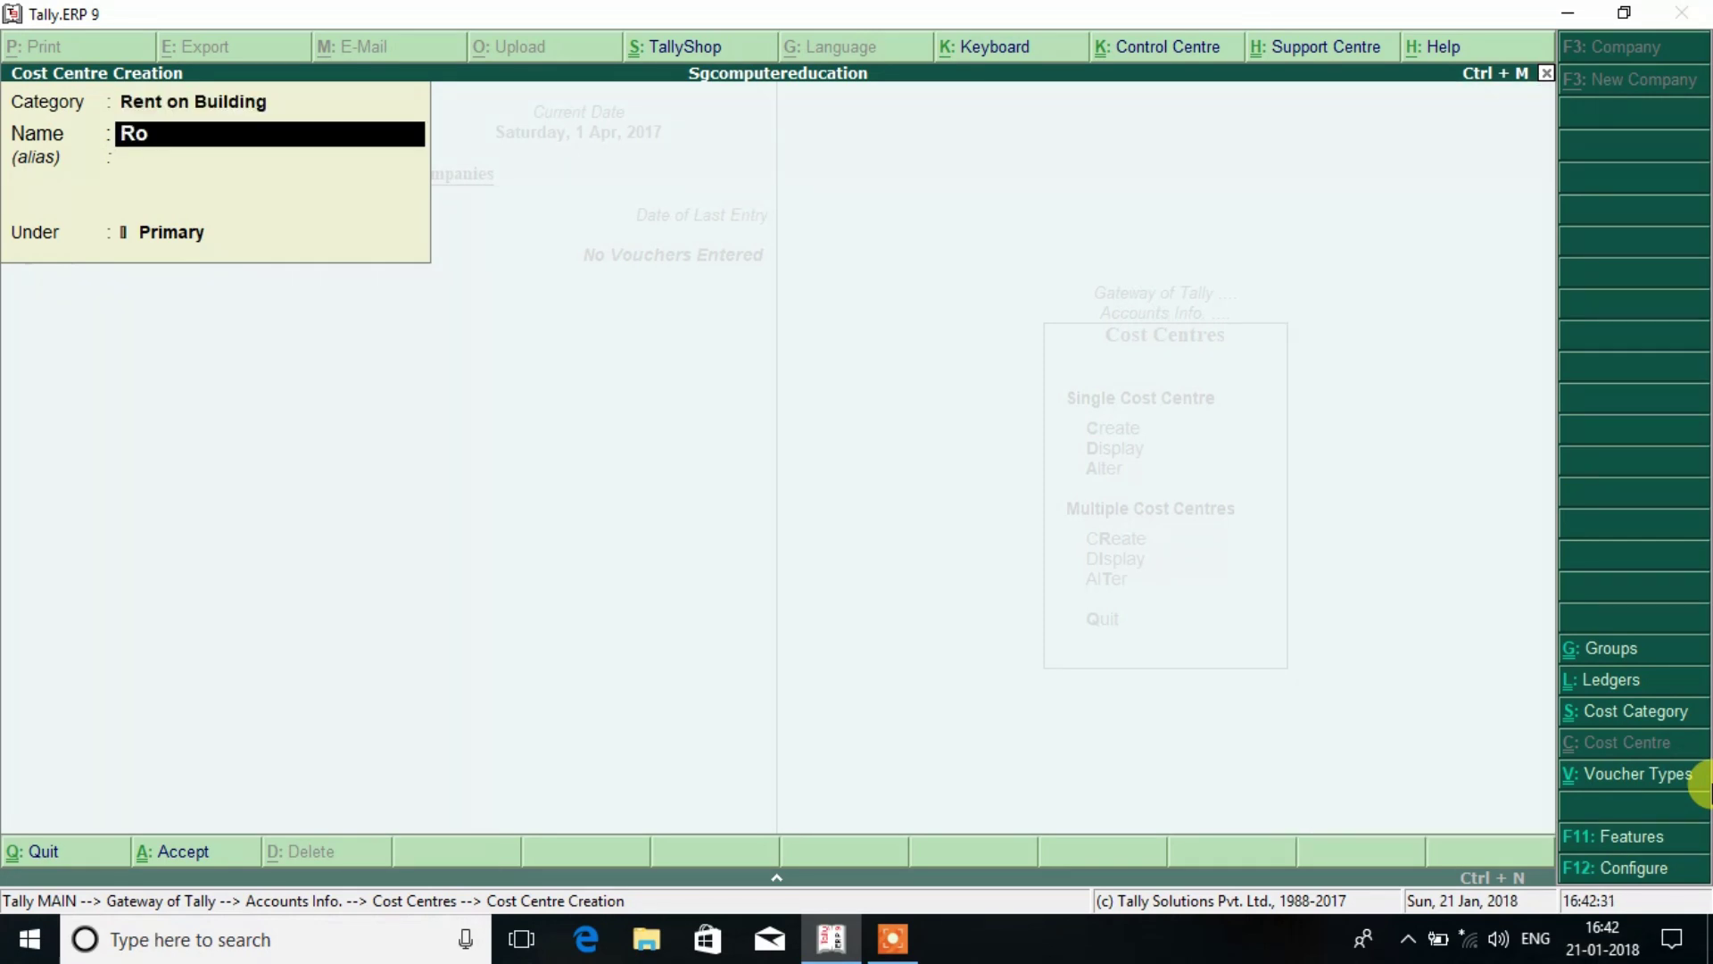
text(om No.1)
key(Return)
key(Return)
key(Return)
text(Room)
key(BackSpace)
text(om No.2)
key(Return)
key(Return)
key(Return)
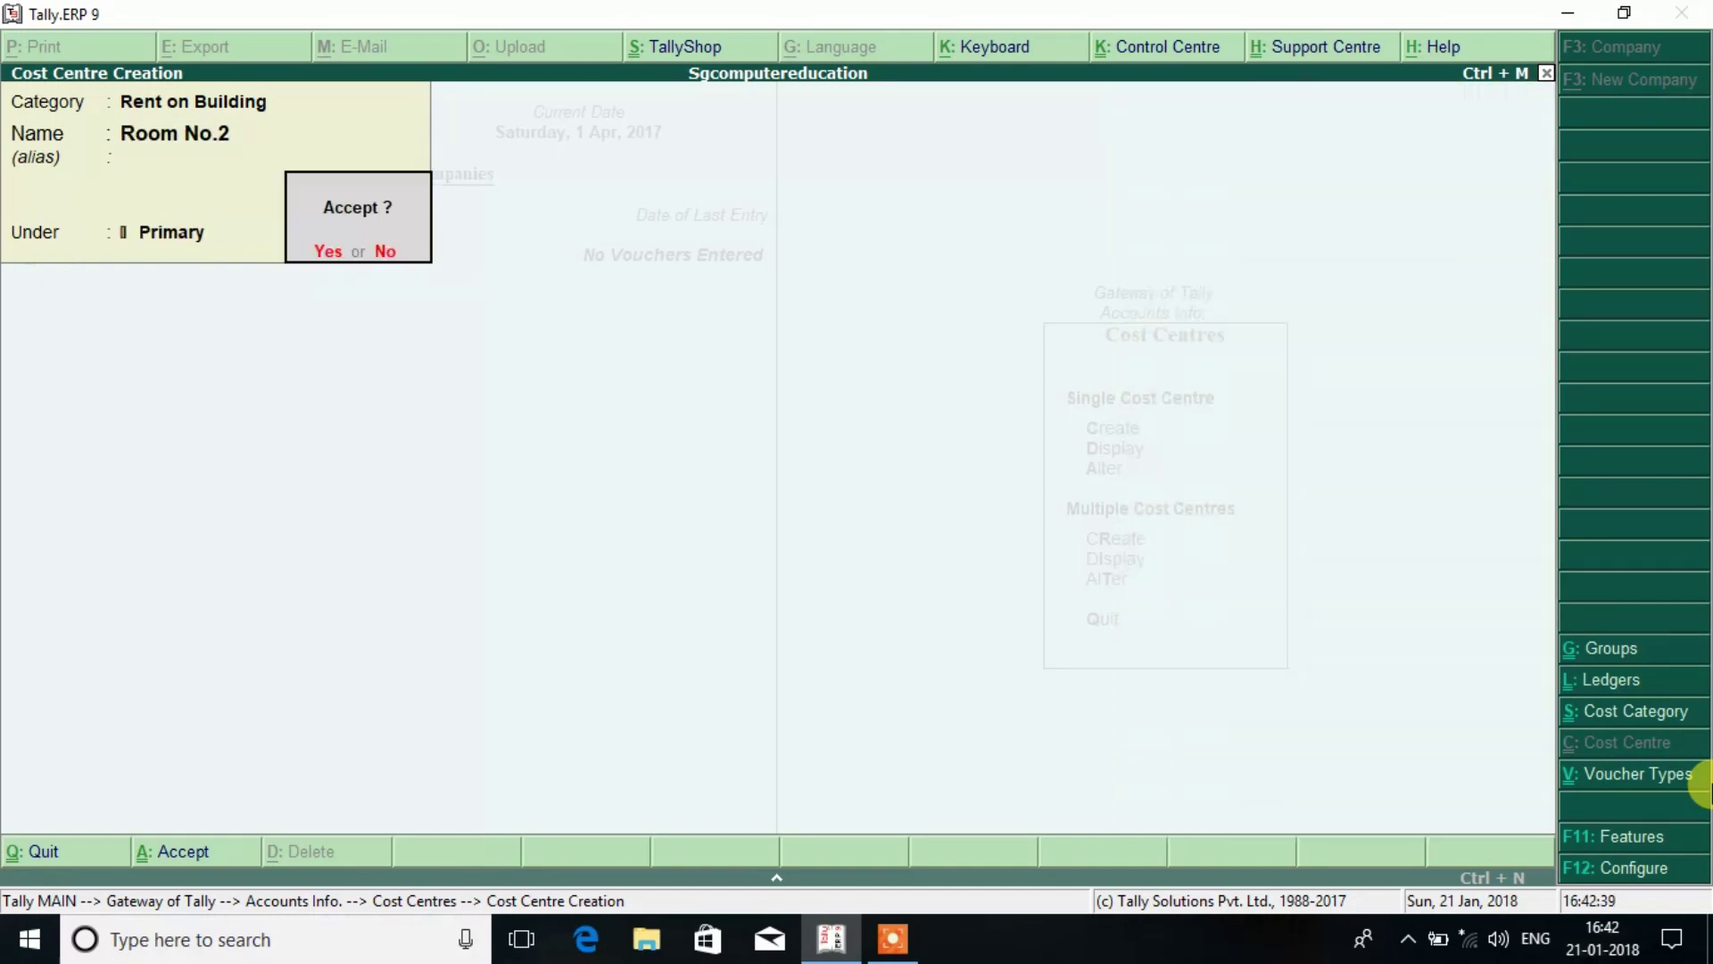
key(Return)
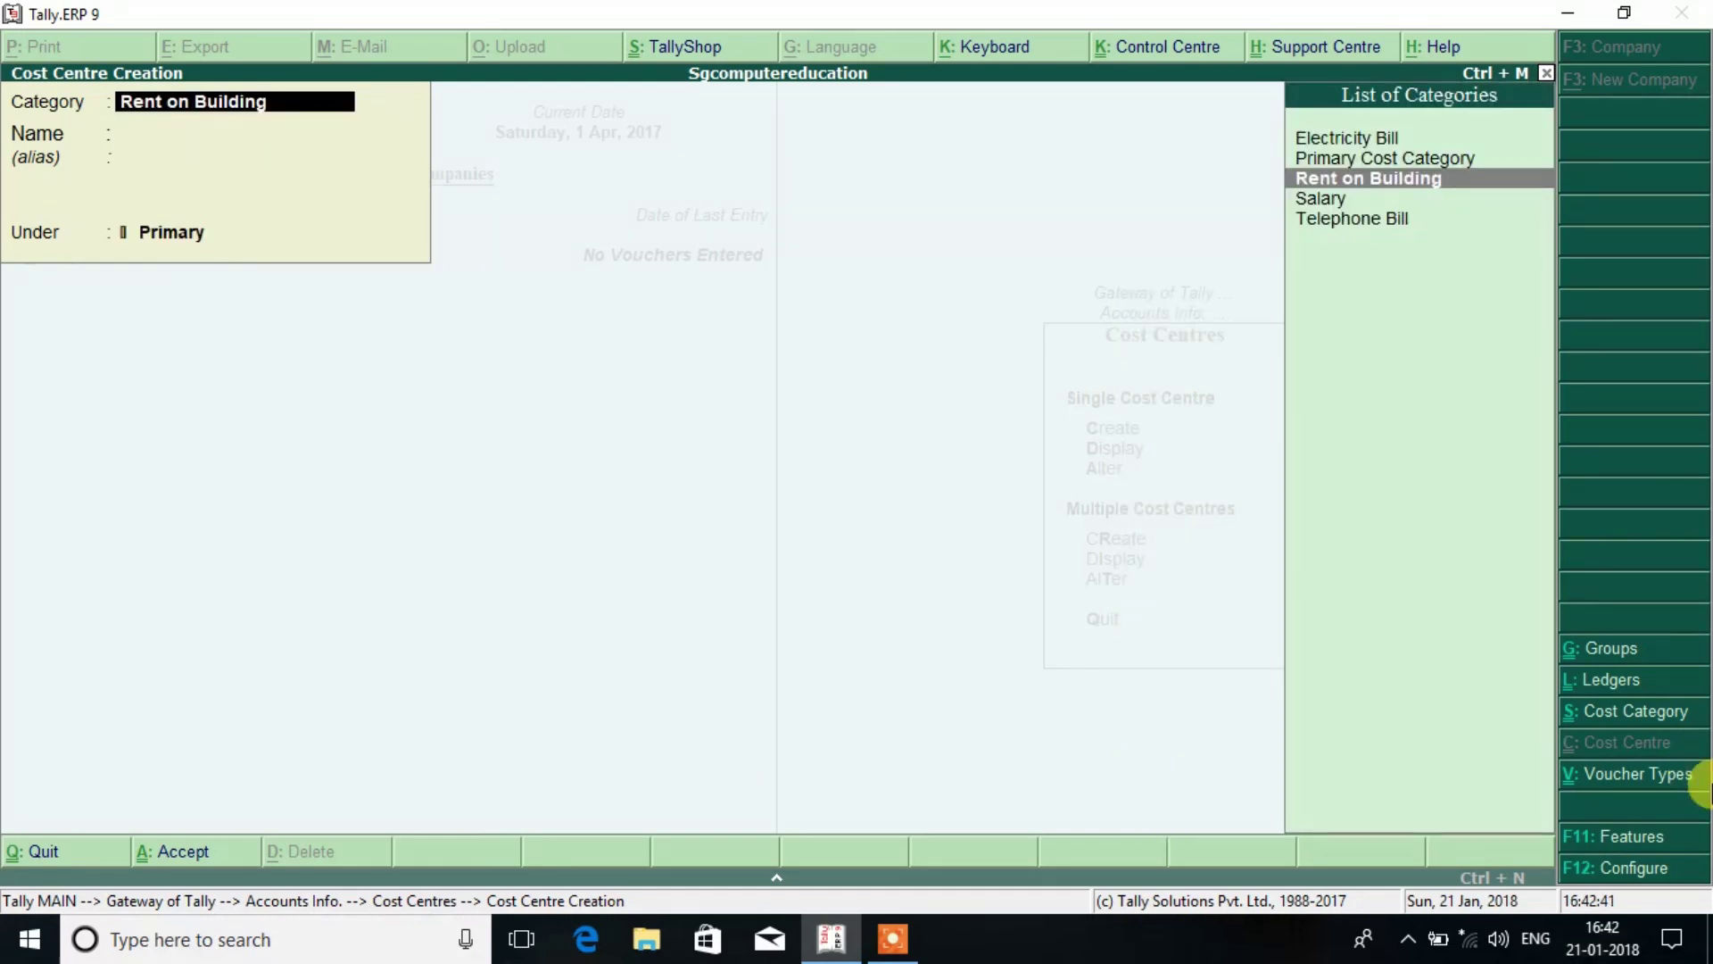
Create two payee-named cost centres under the Electricity Bill category.
key(Up)
key(Down)
key(Up)
key(Up)
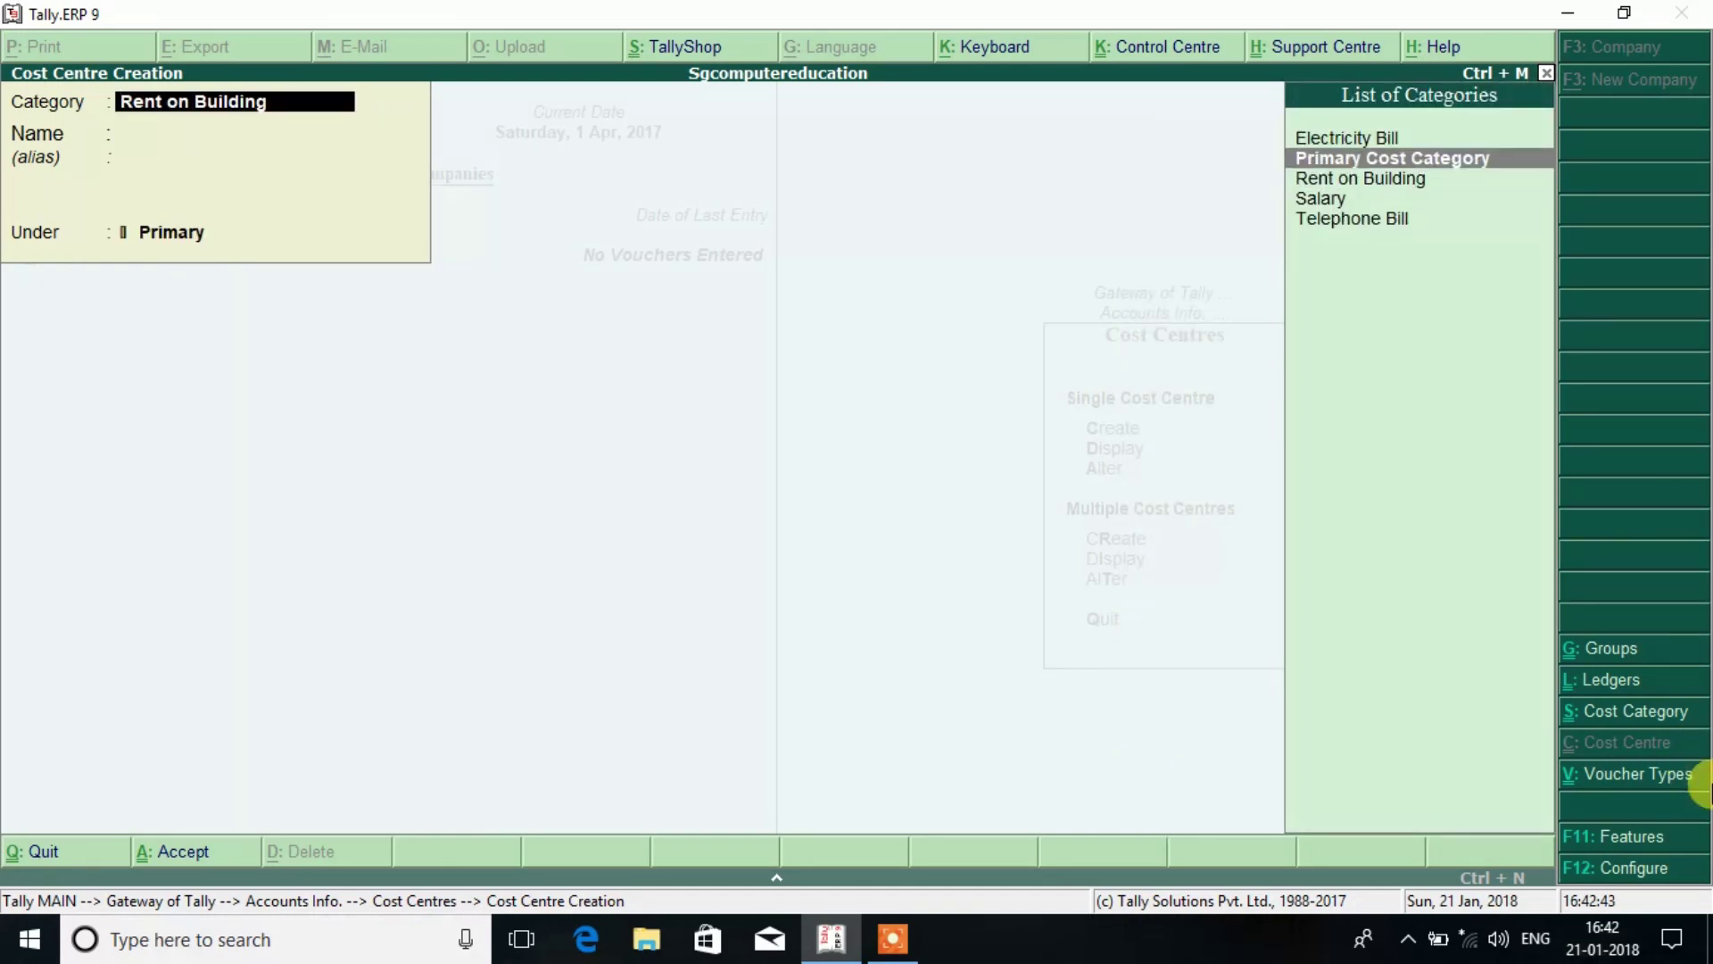
key(Return)
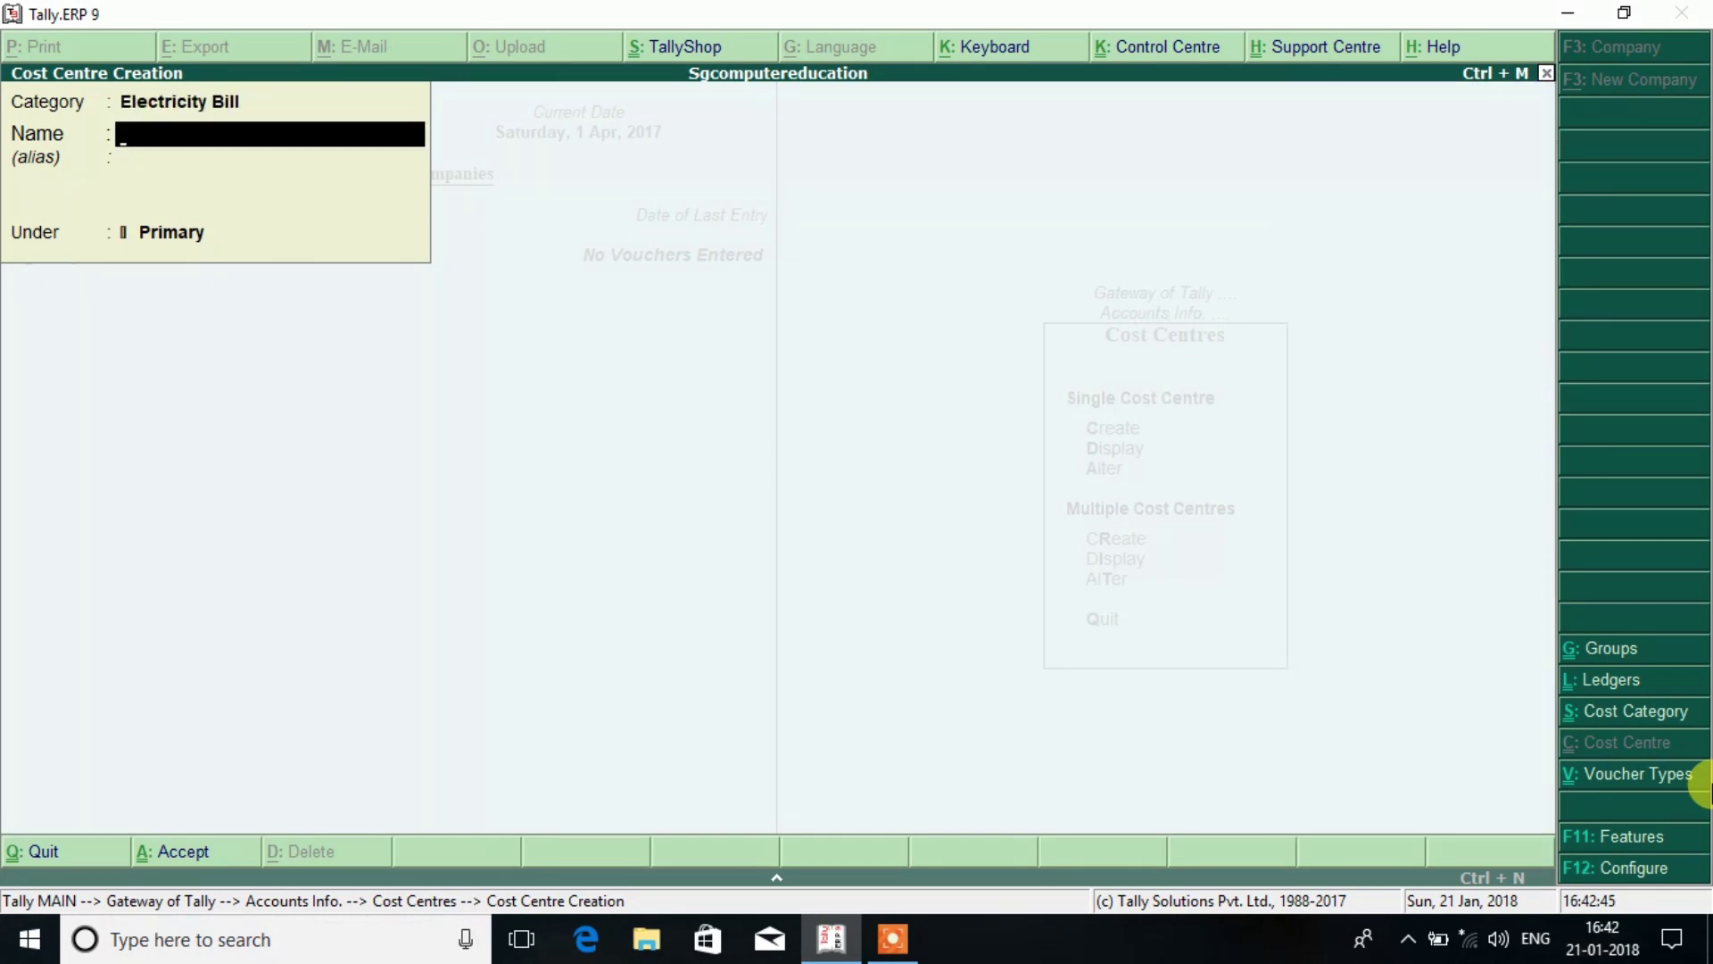
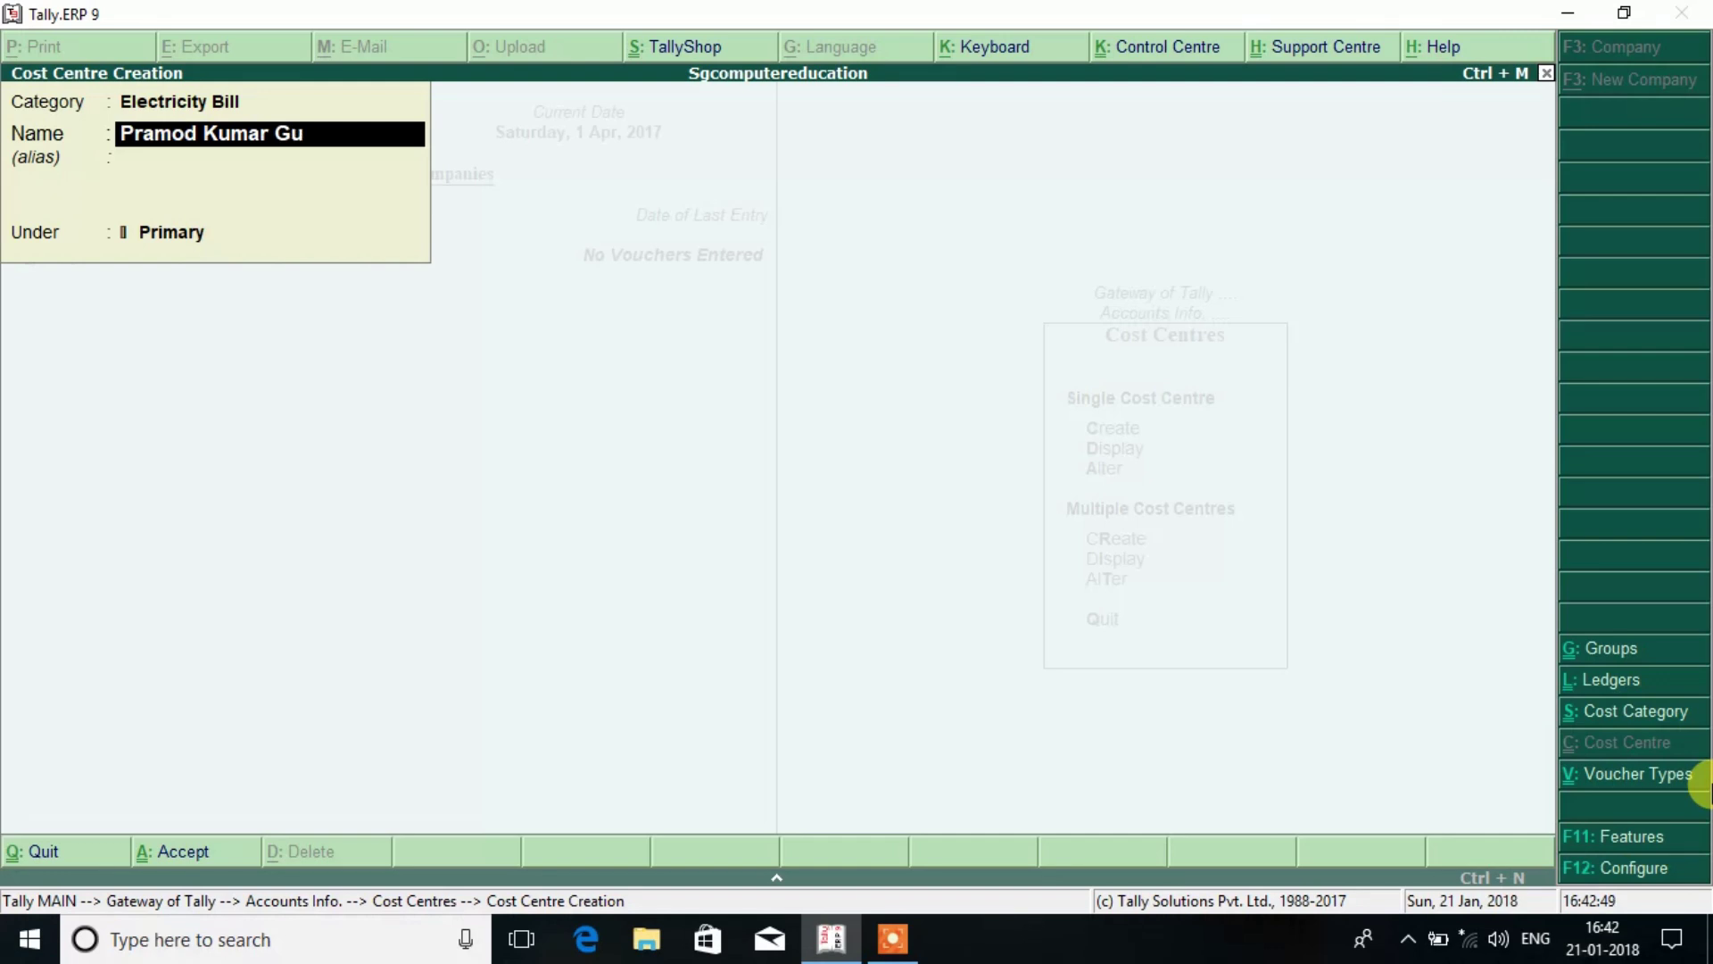
key(Return)
key(Return)
key(Return)
key(Return)
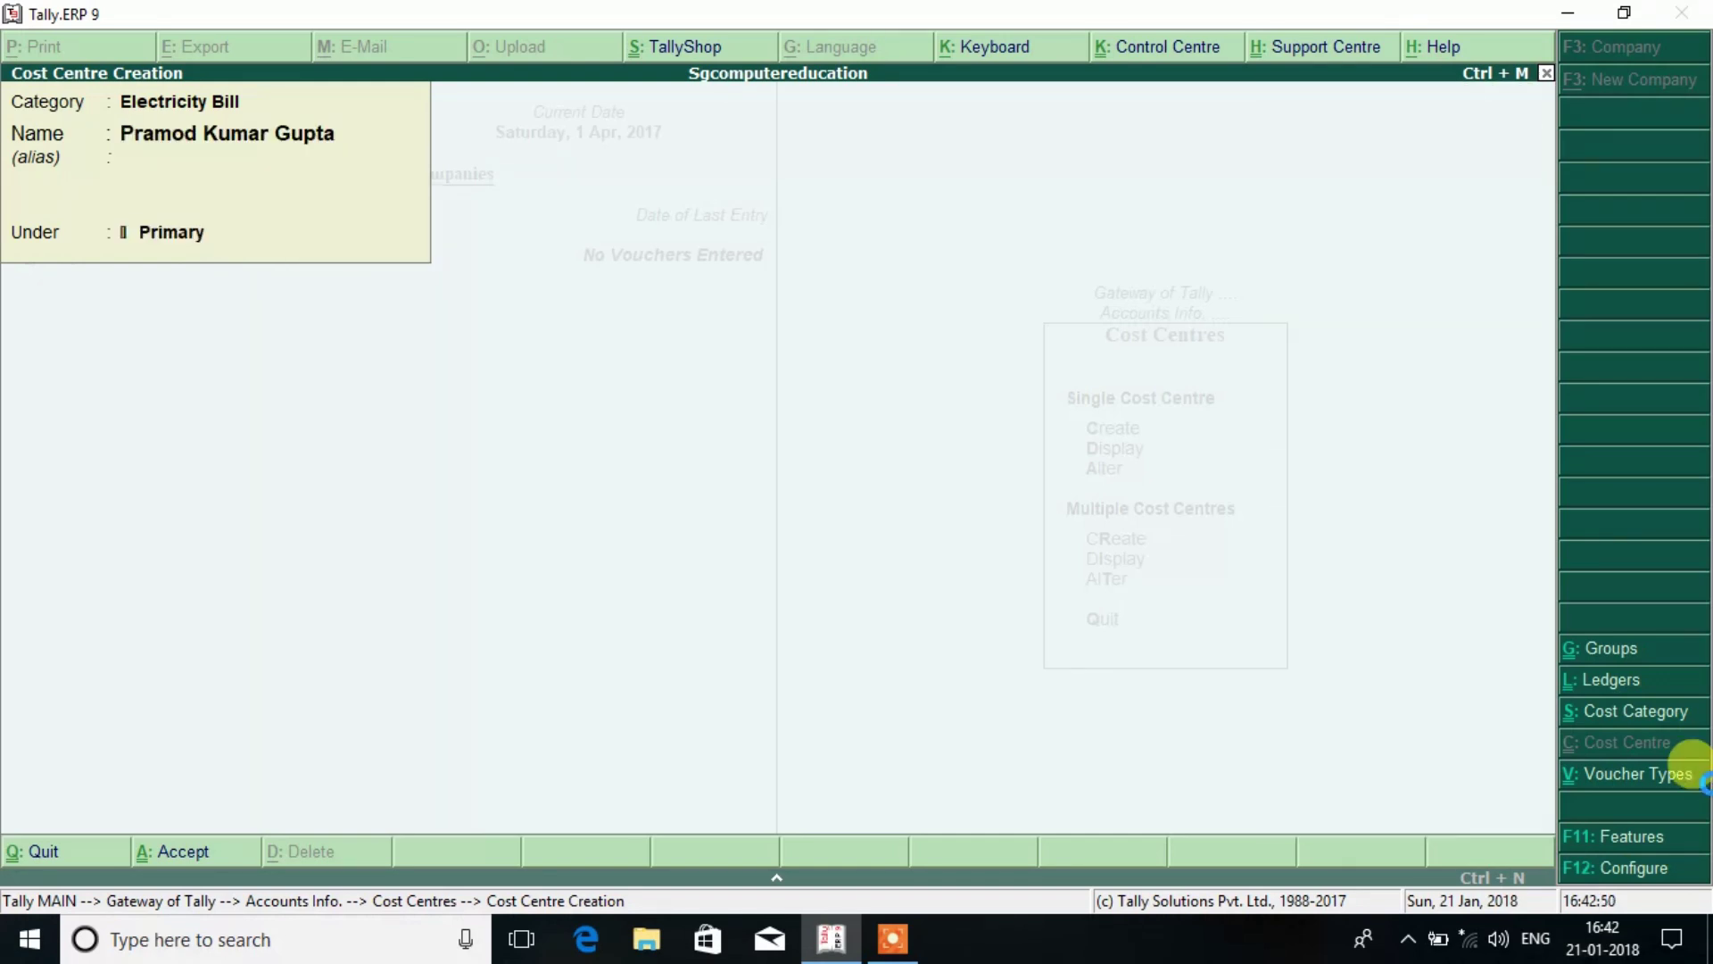
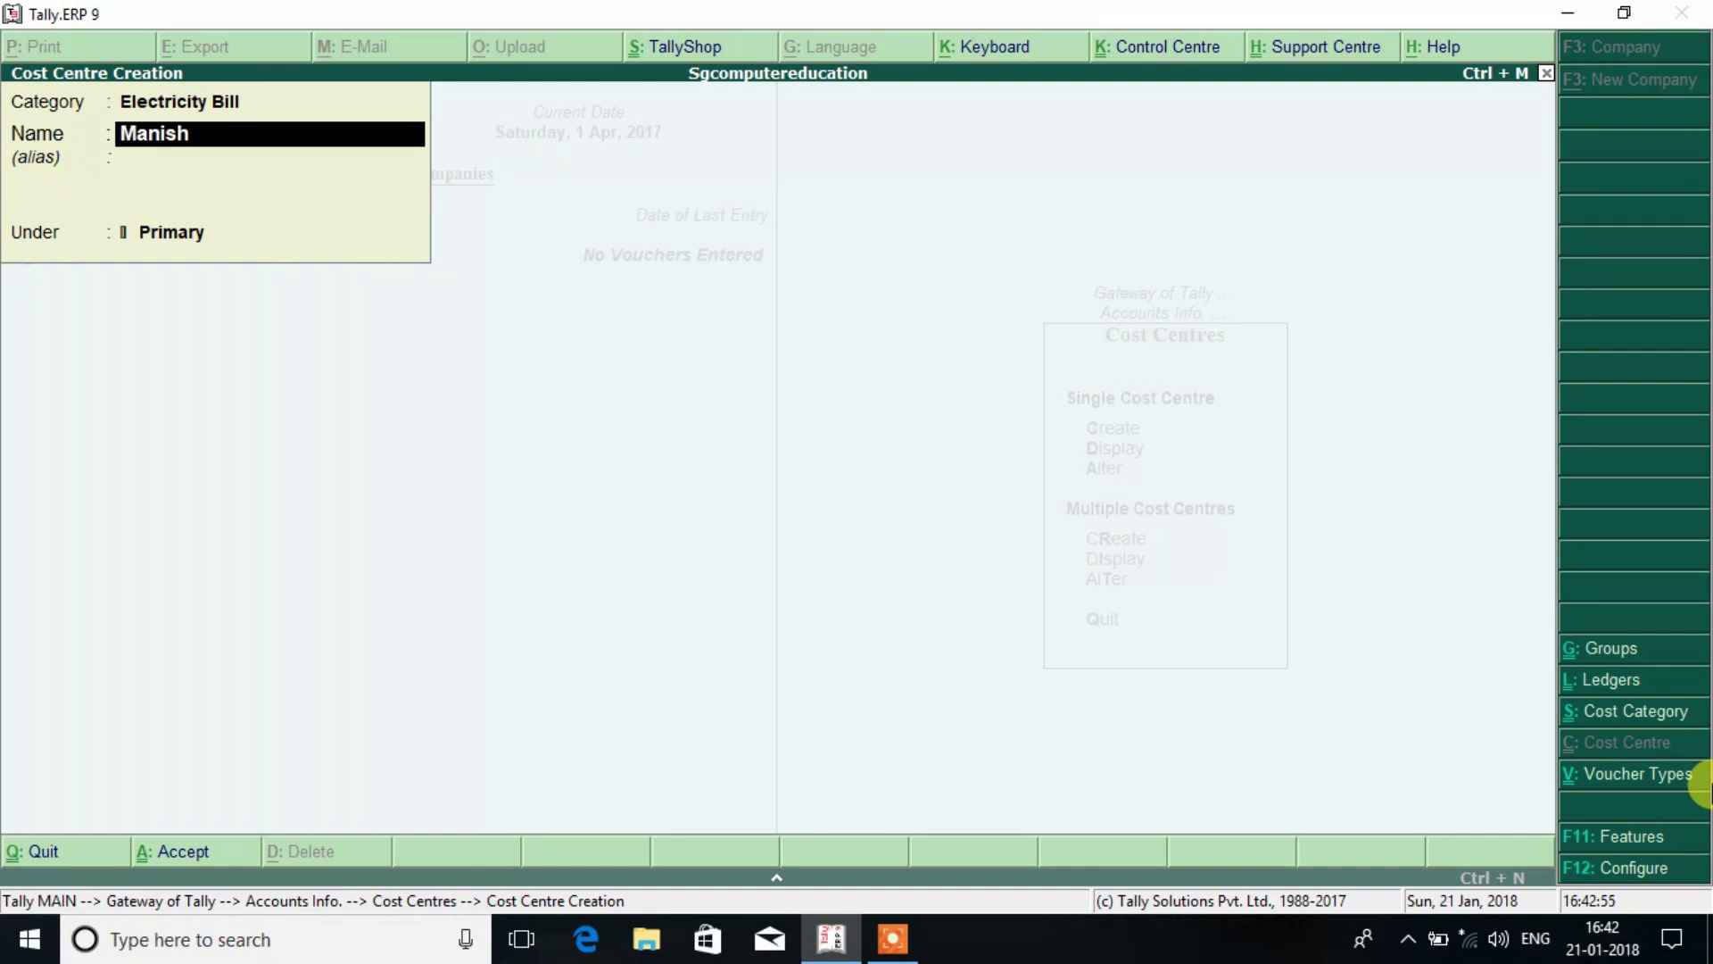
key(Return)
key(Return)
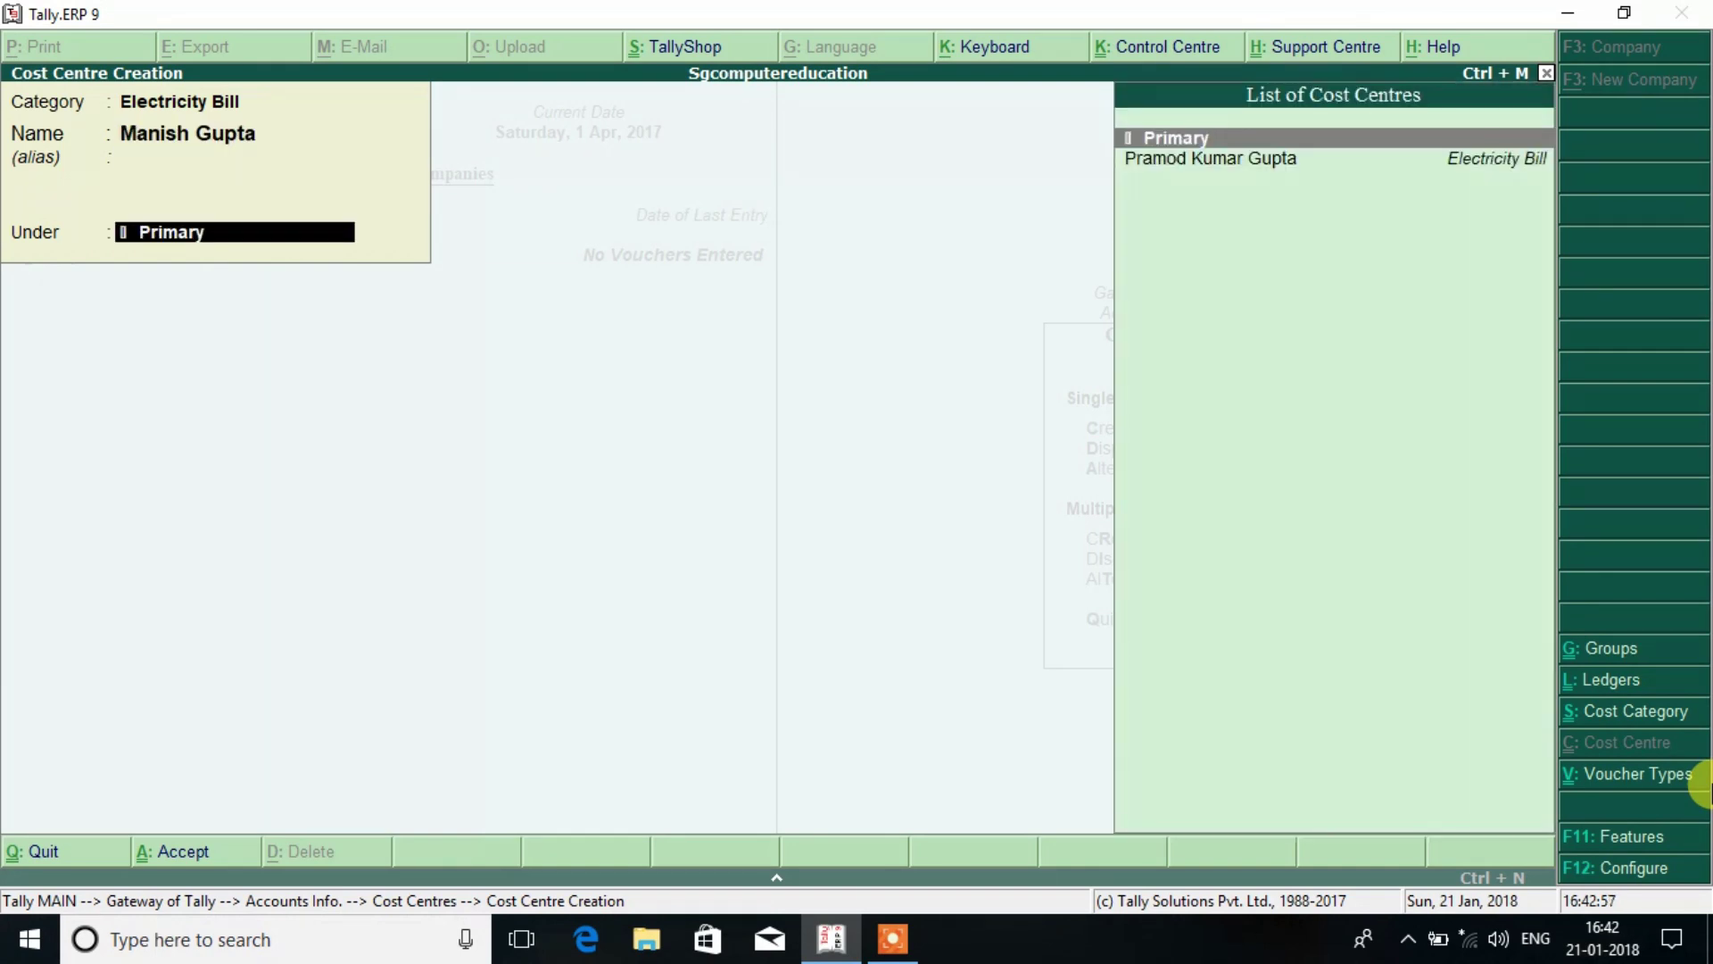
key(Return)
key(Return)
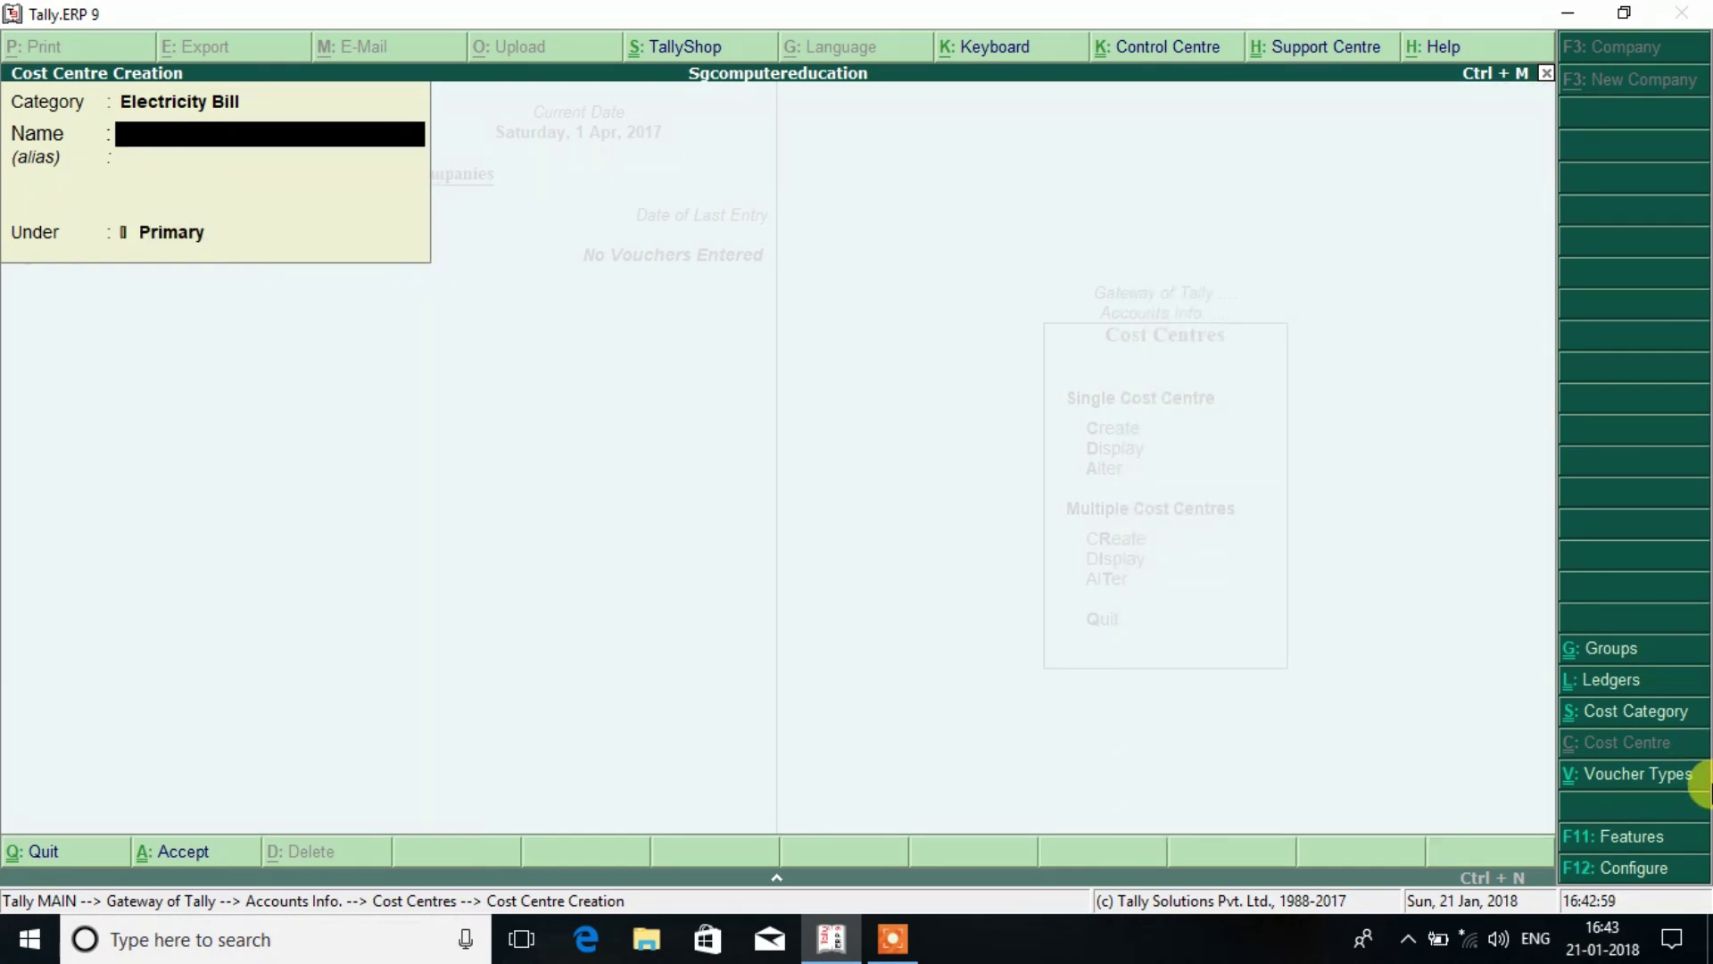
key(BackSpace)
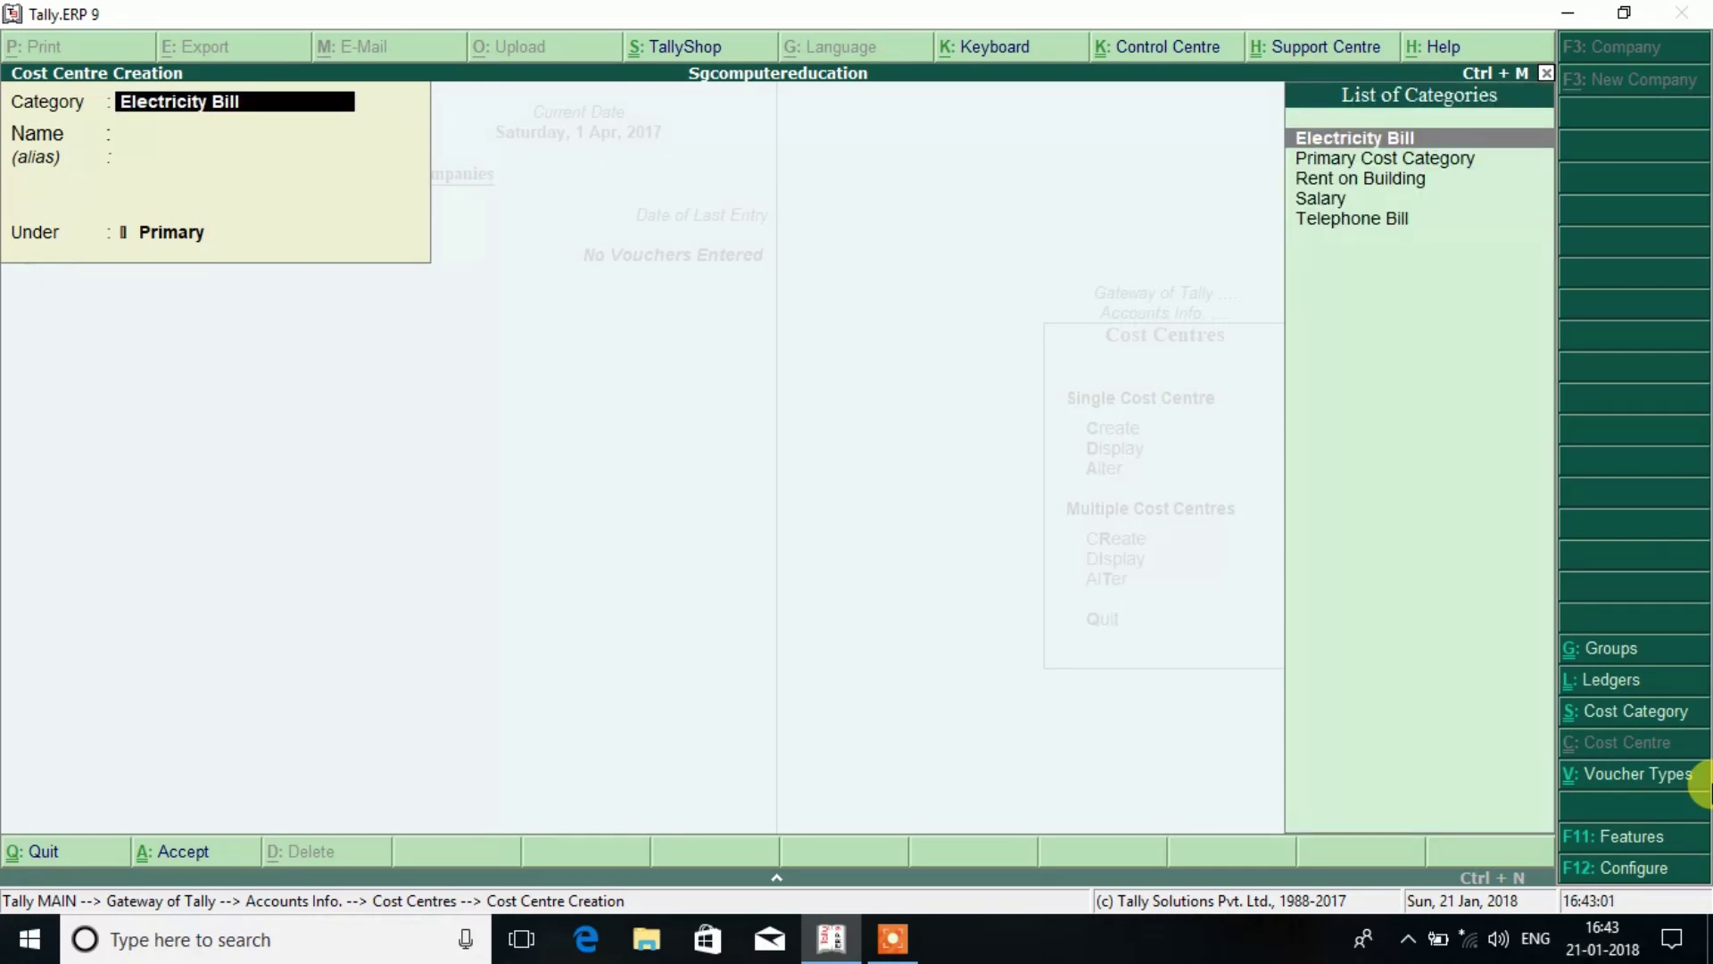
Leave cost centre creation and start a cash Payment voucher debiting Electricity Bill.
key(Escape)
key(Return)
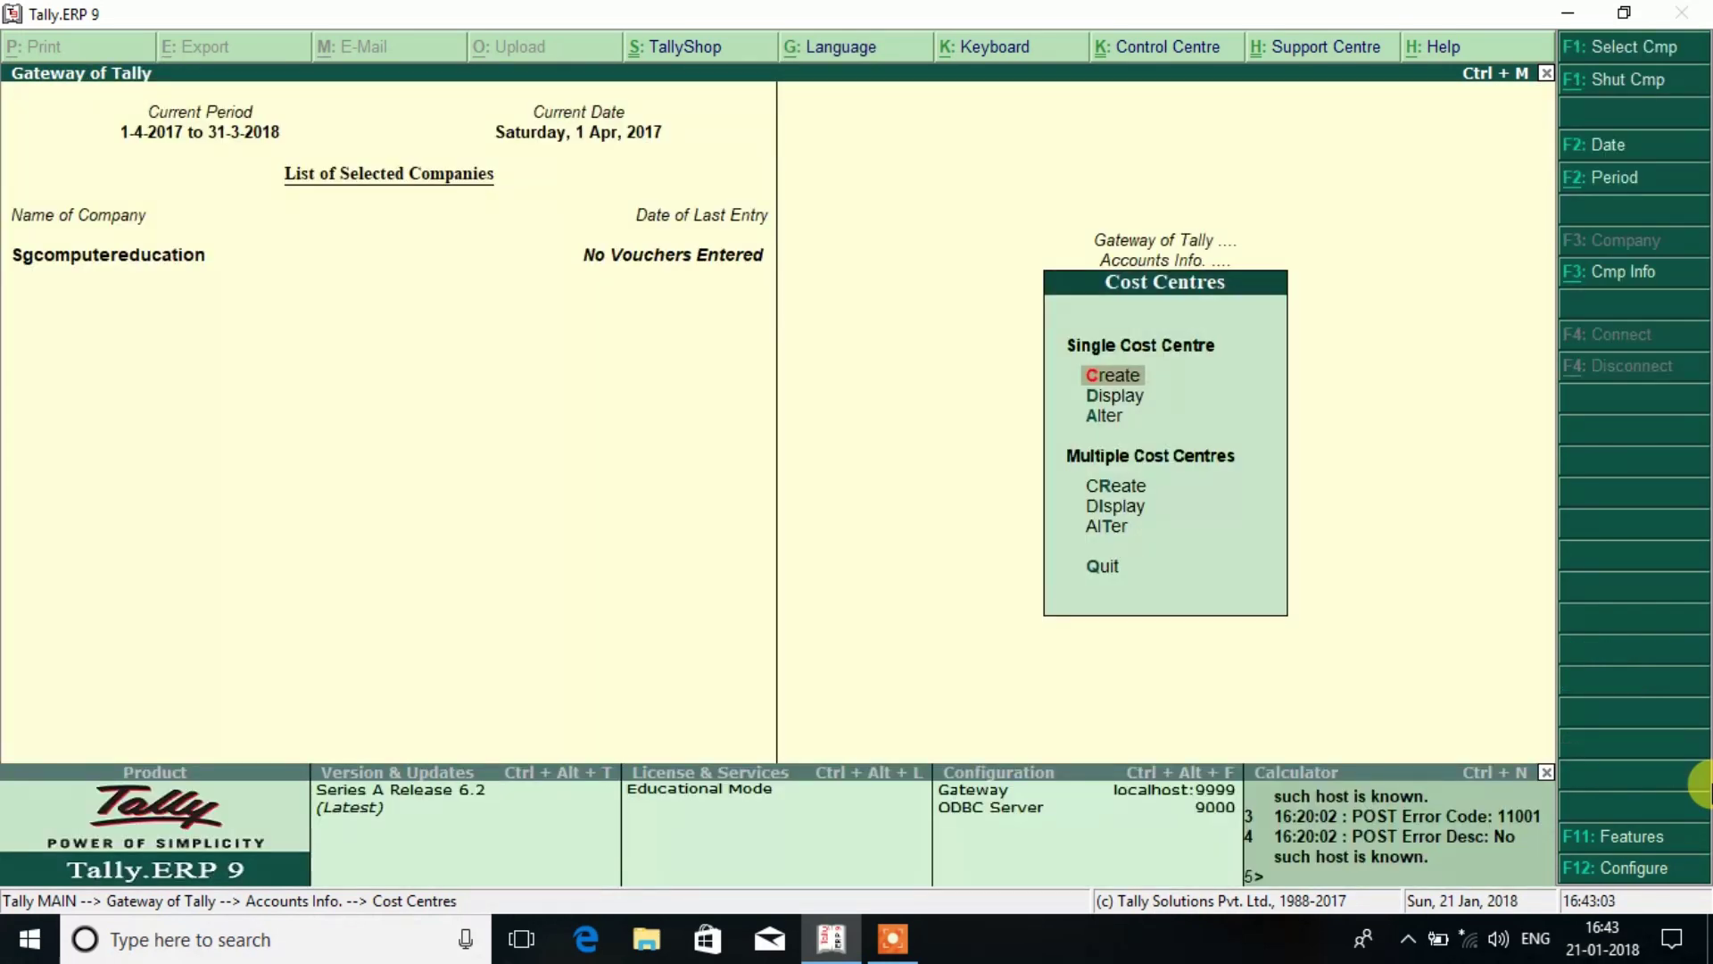
key(Escape)
key(Escape)
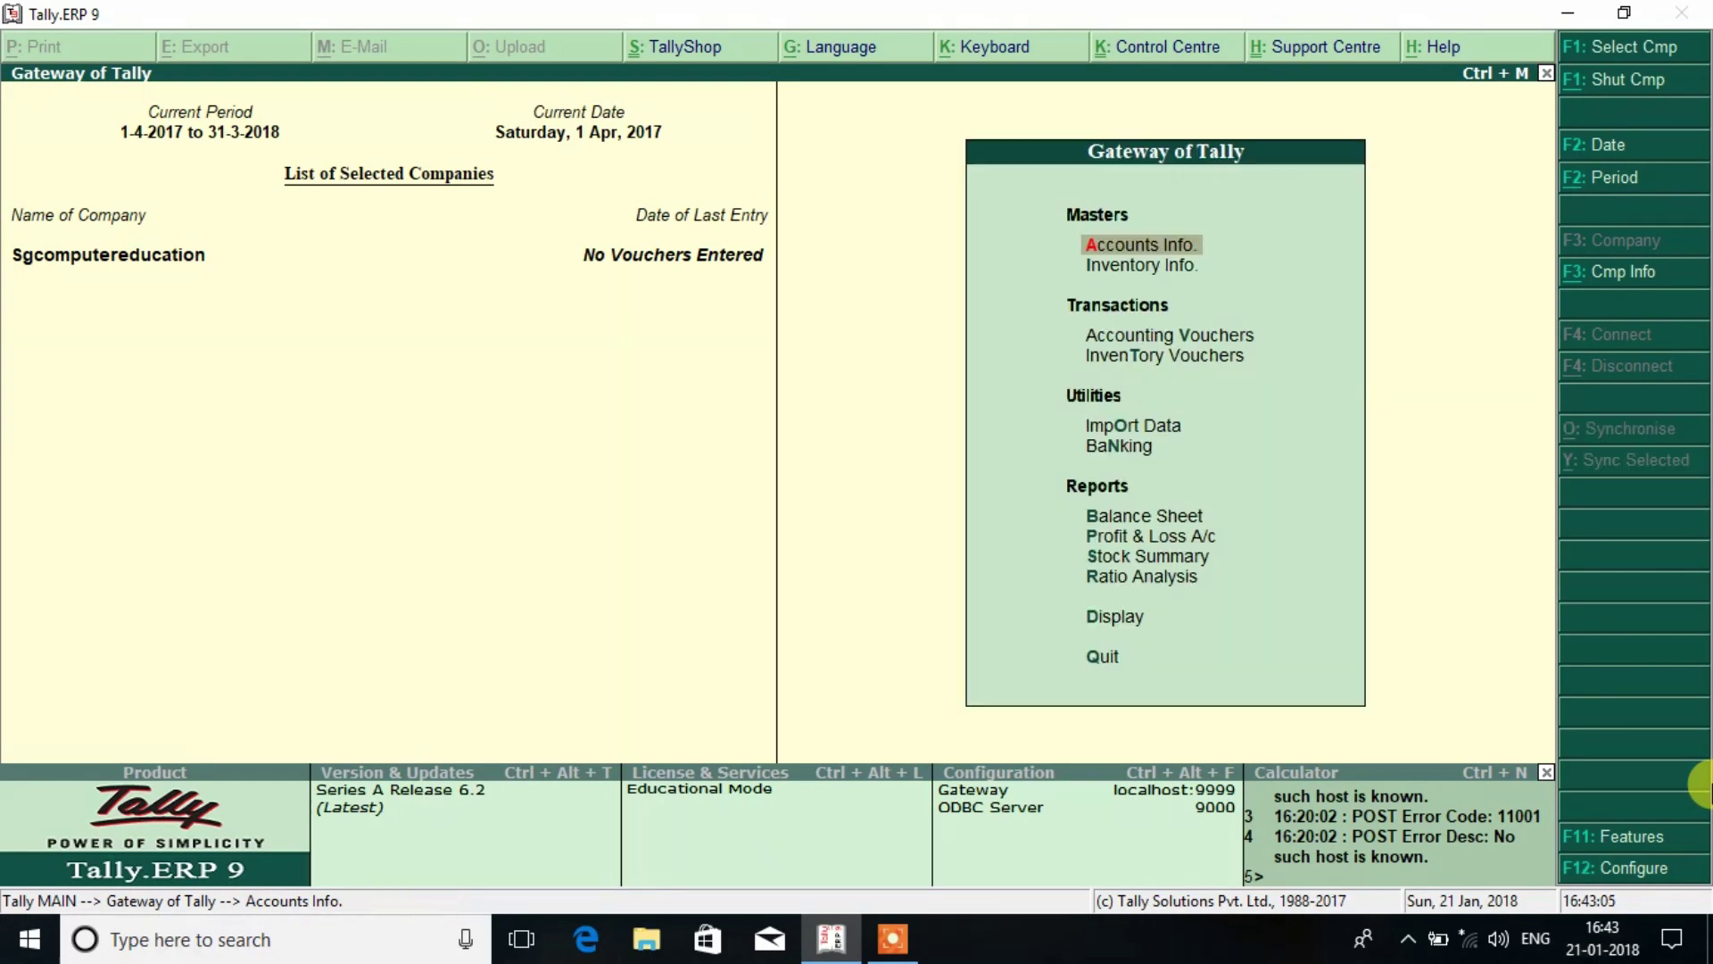
key(Down)
key(Down)
key(Return)
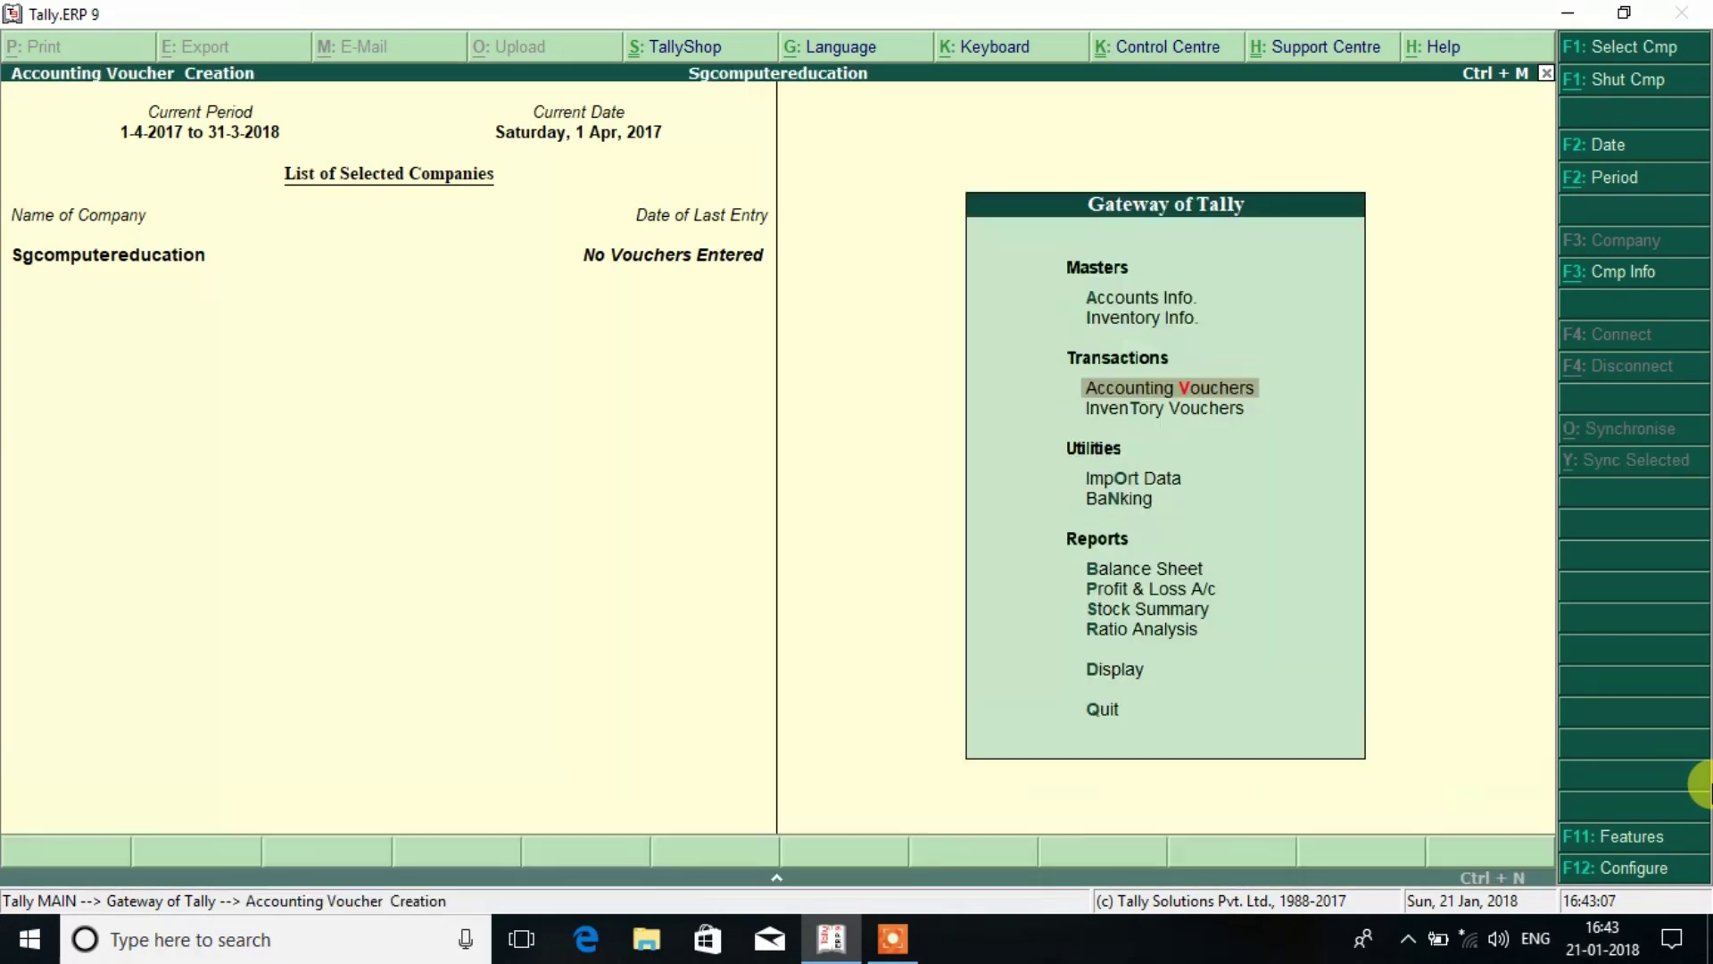
key(Return)
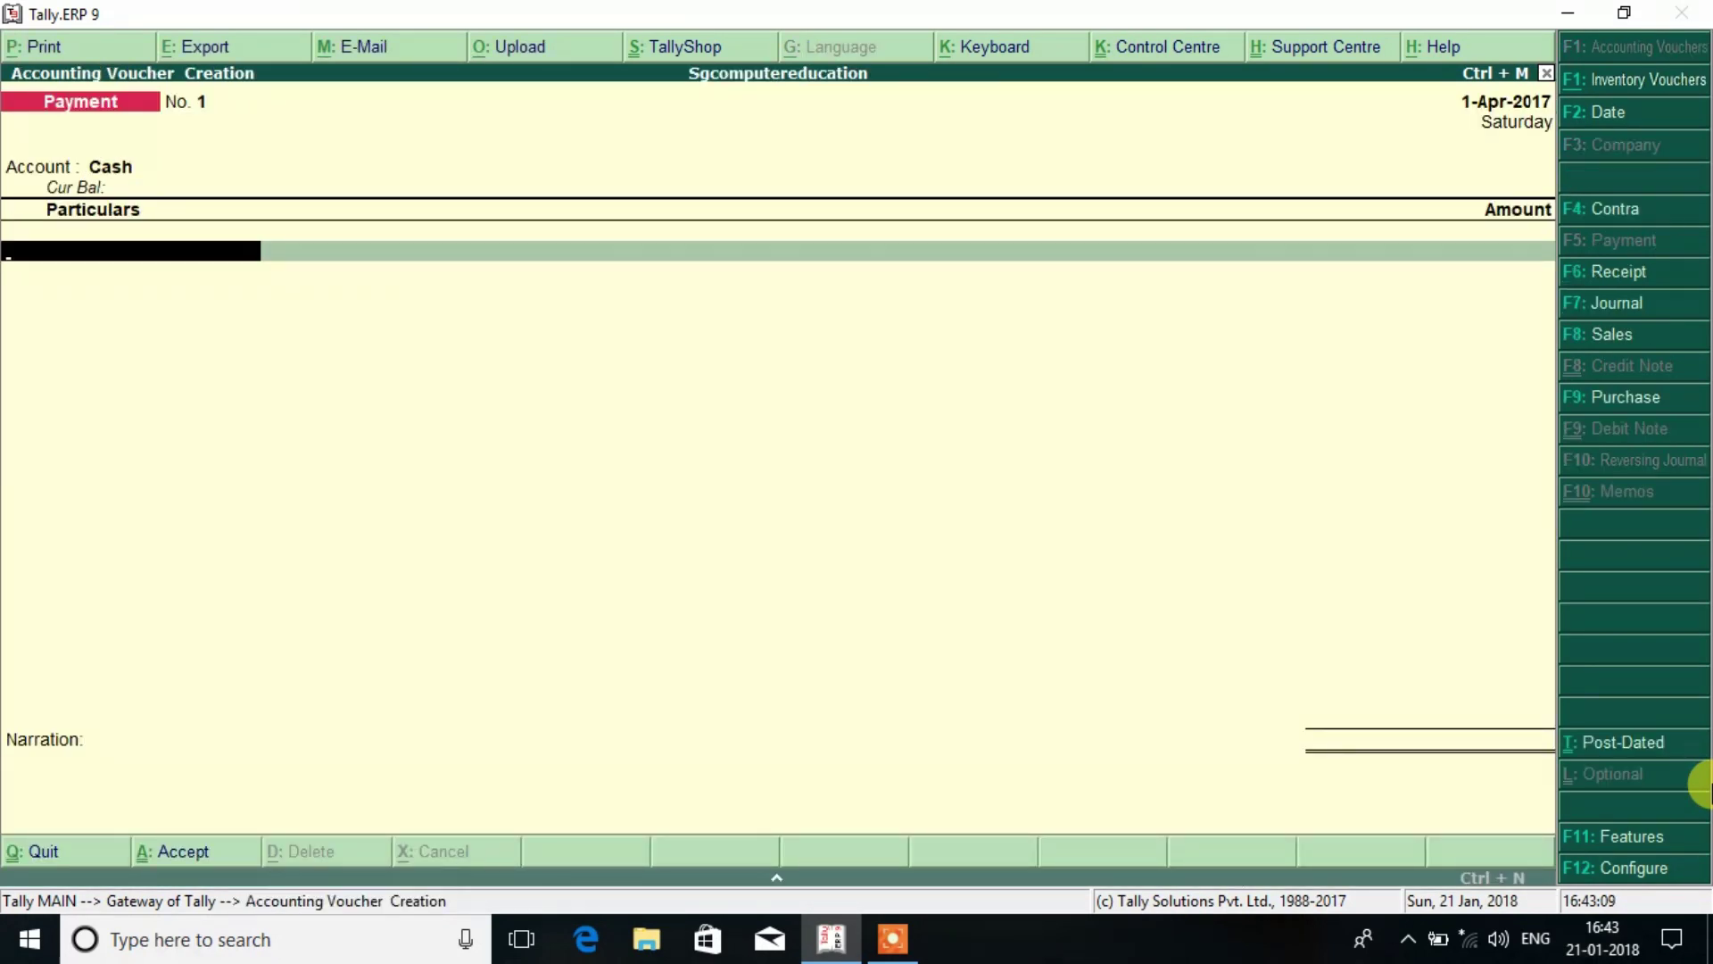
key(Down)
key(Return)
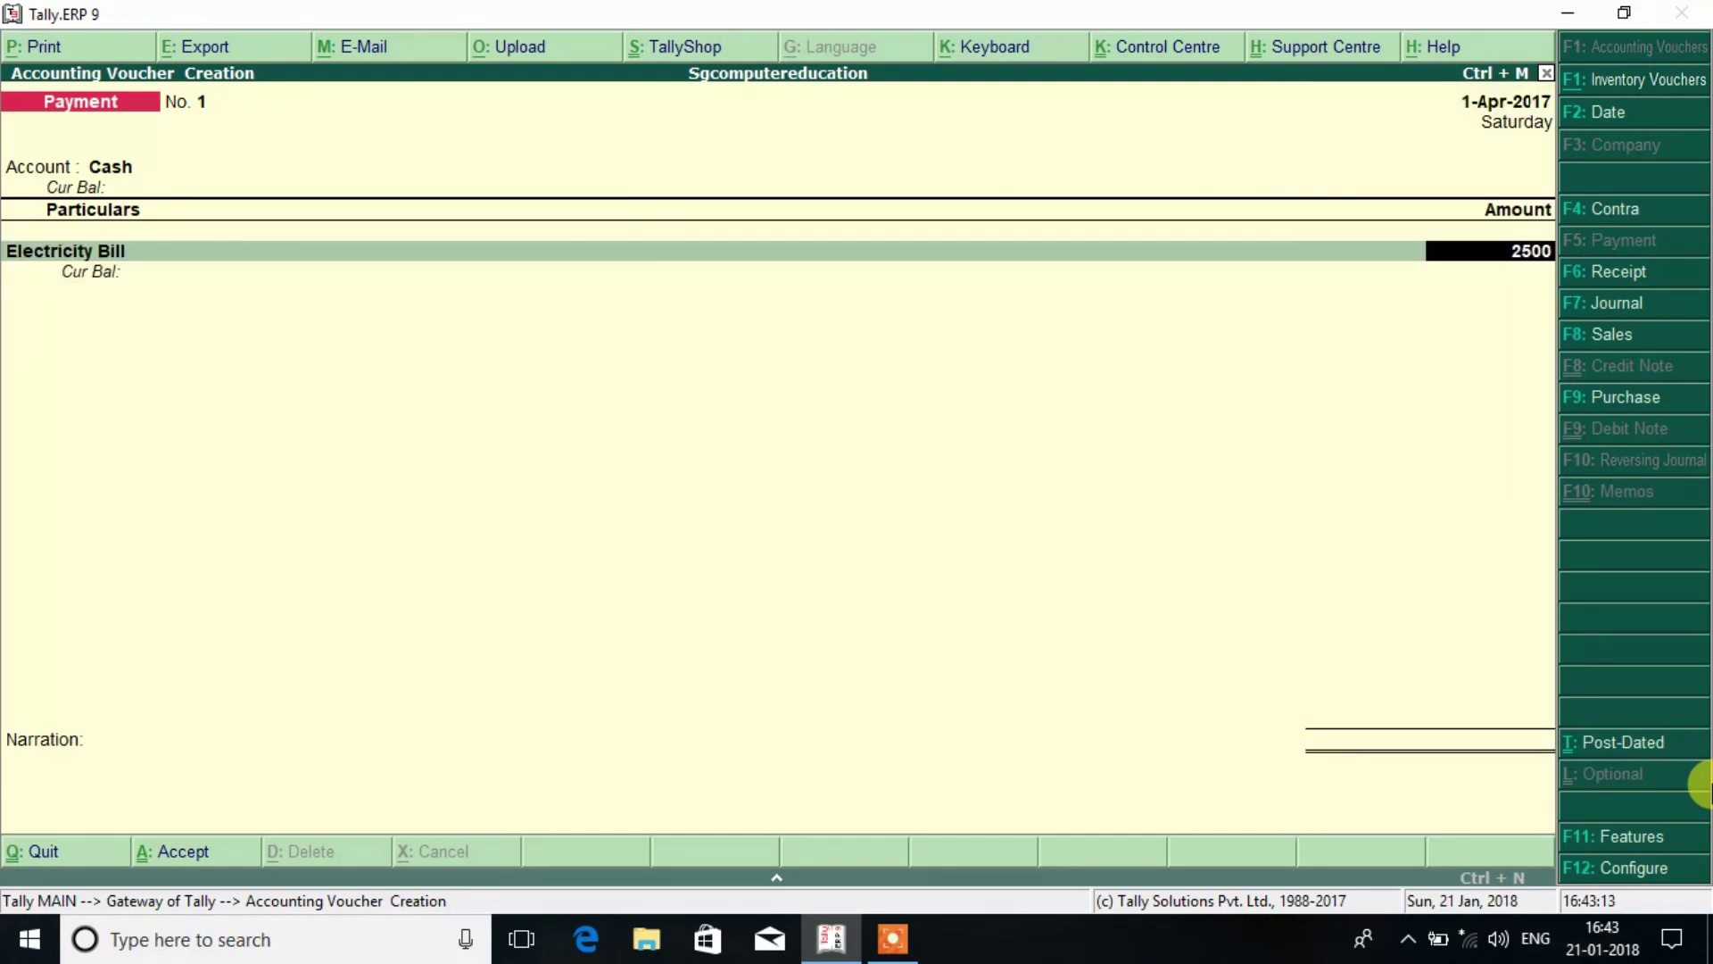
Enter 25,000 and allocate 15,000 and 10,000 to the two Electricity Bill cost centres.
key(Return)
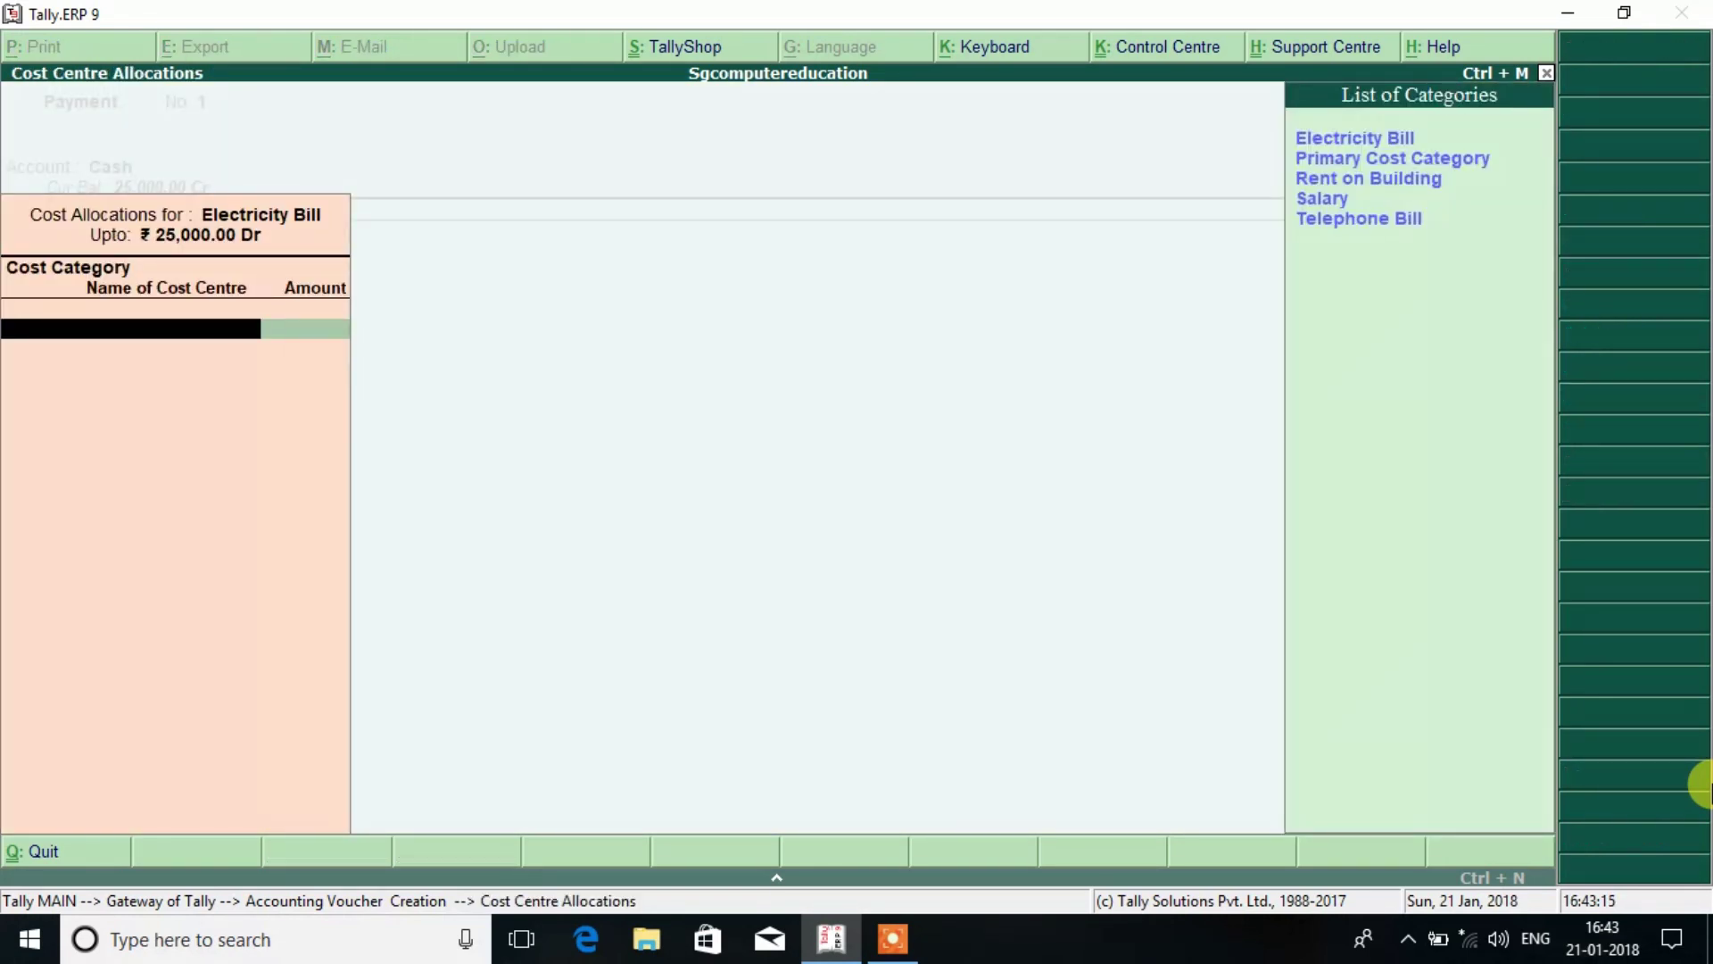
key(Return)
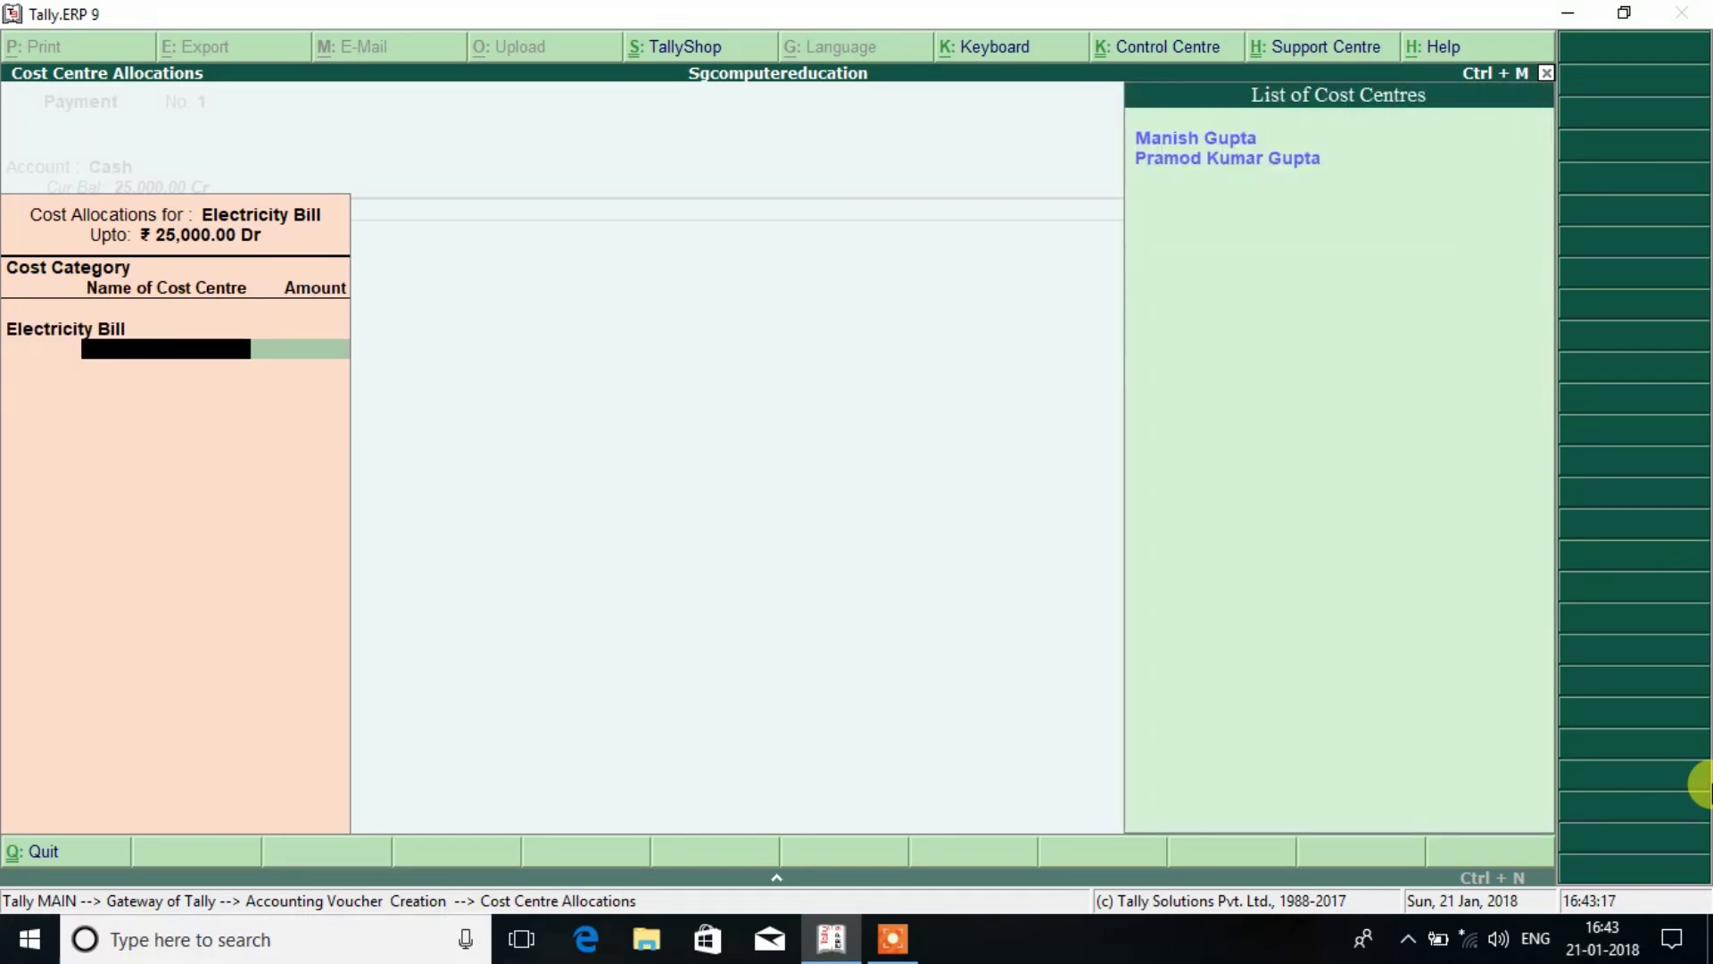
key(Return)
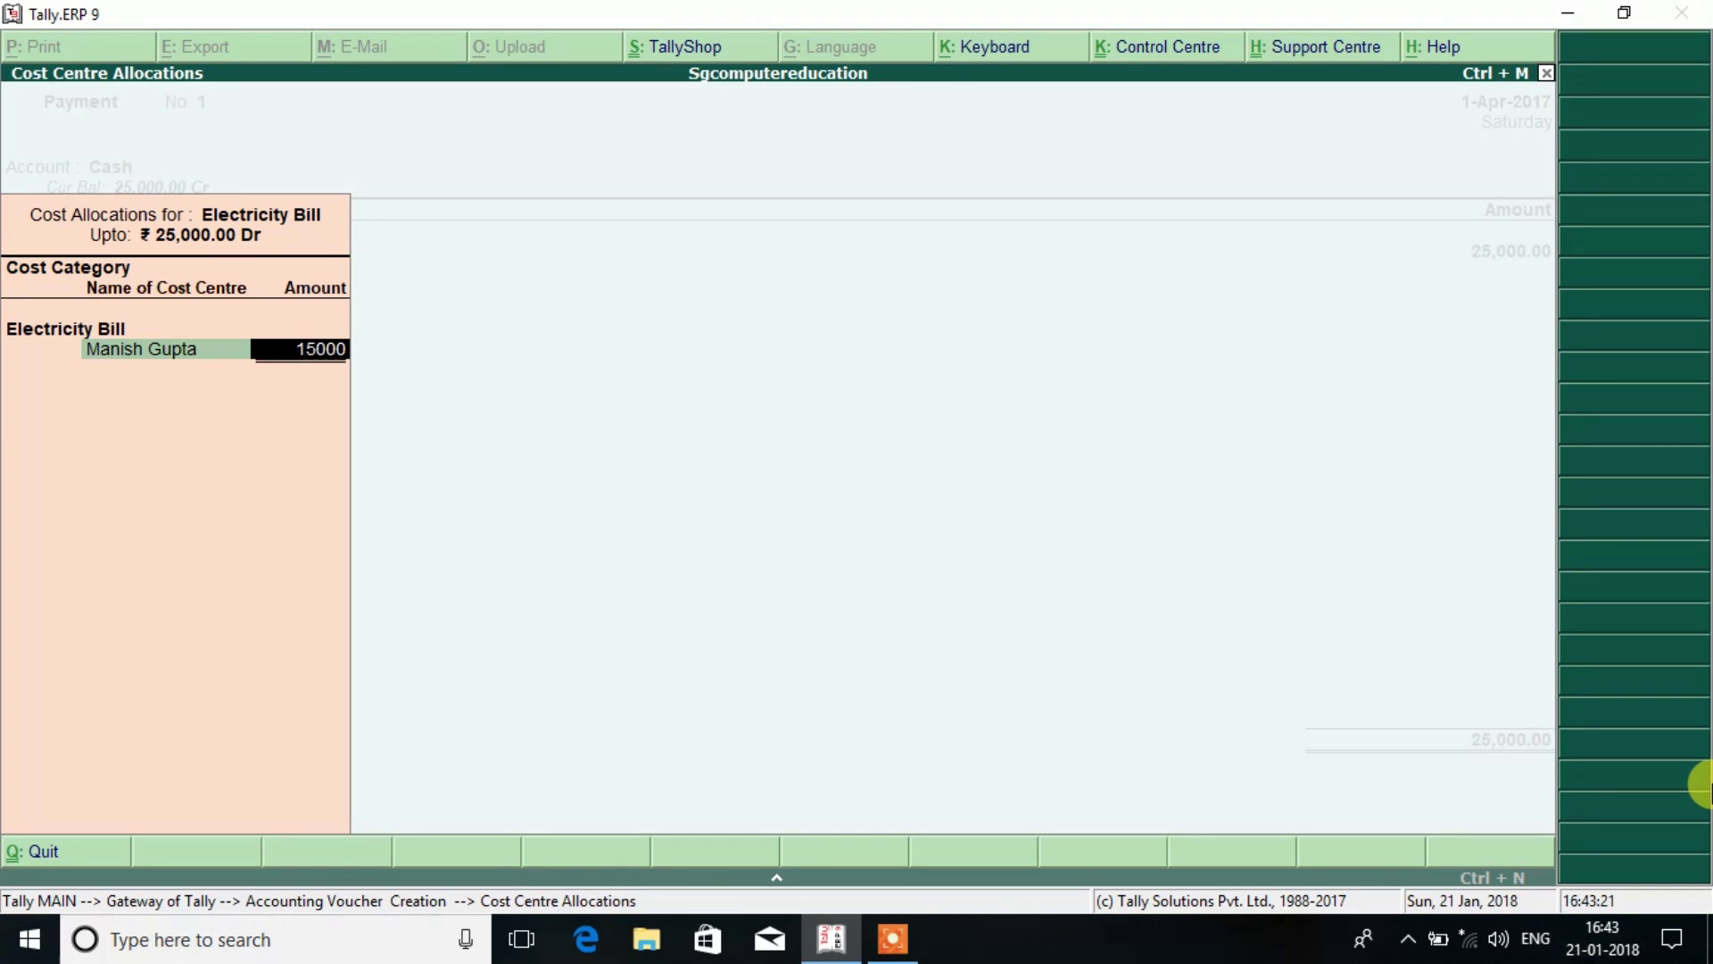
key(Return)
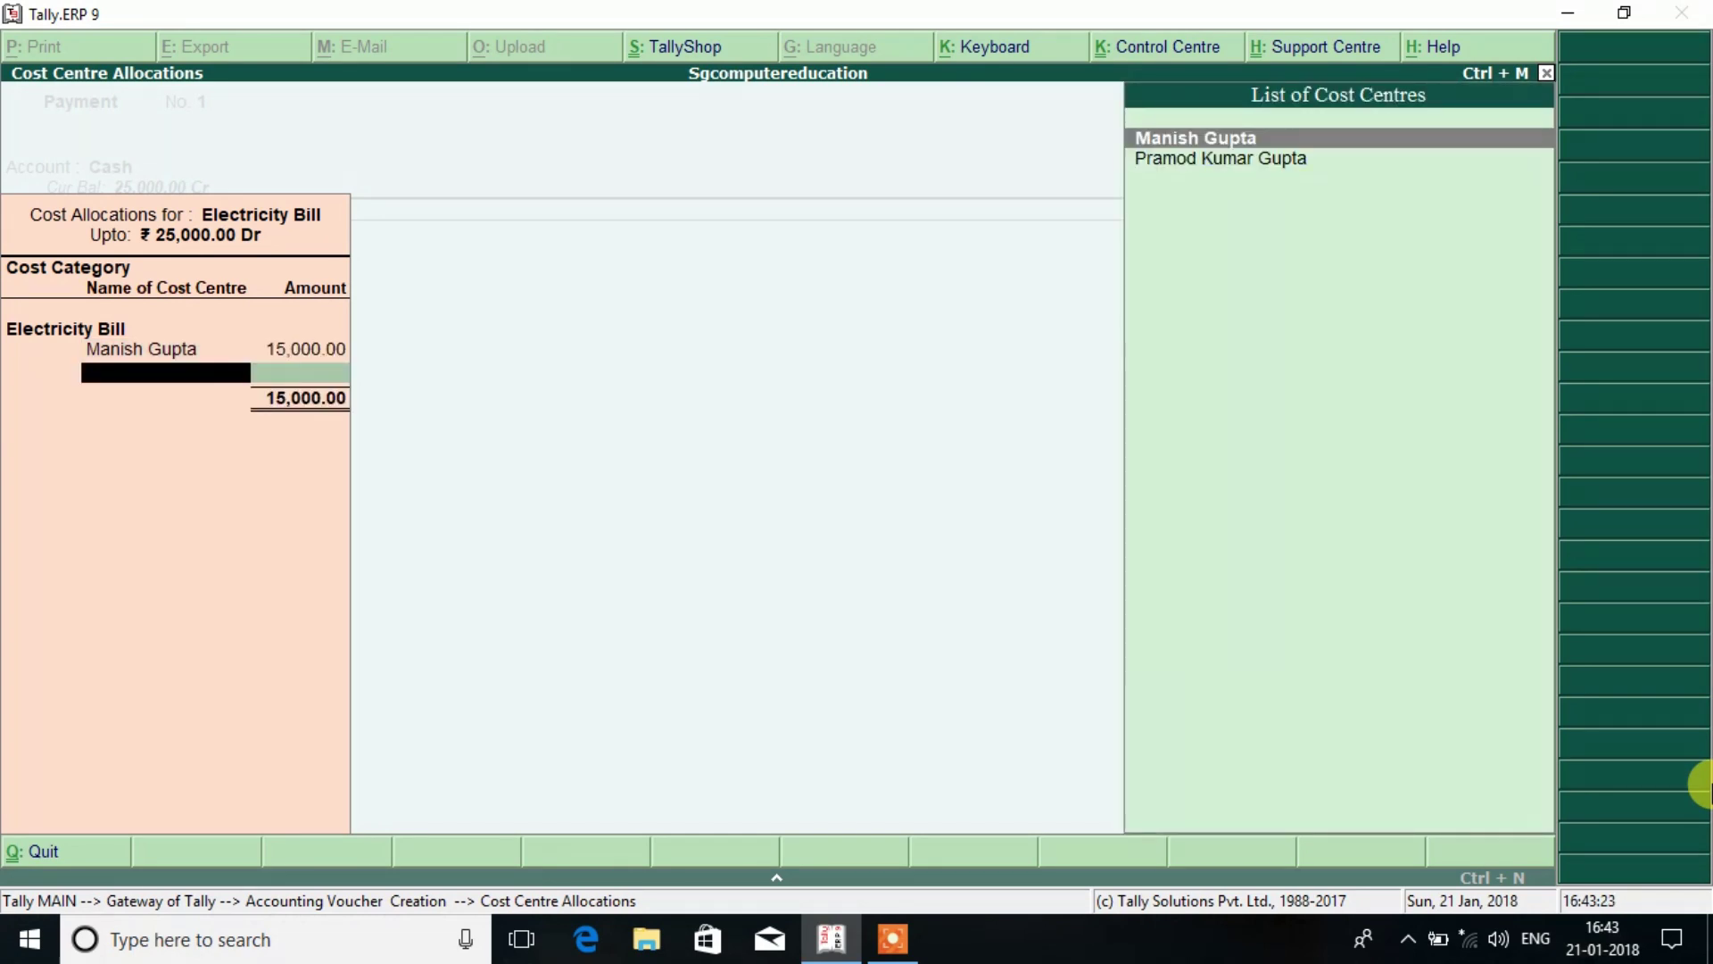
key(Down)
key(Return)
key(Return)
key(Return)
key(Return)
key(Return)
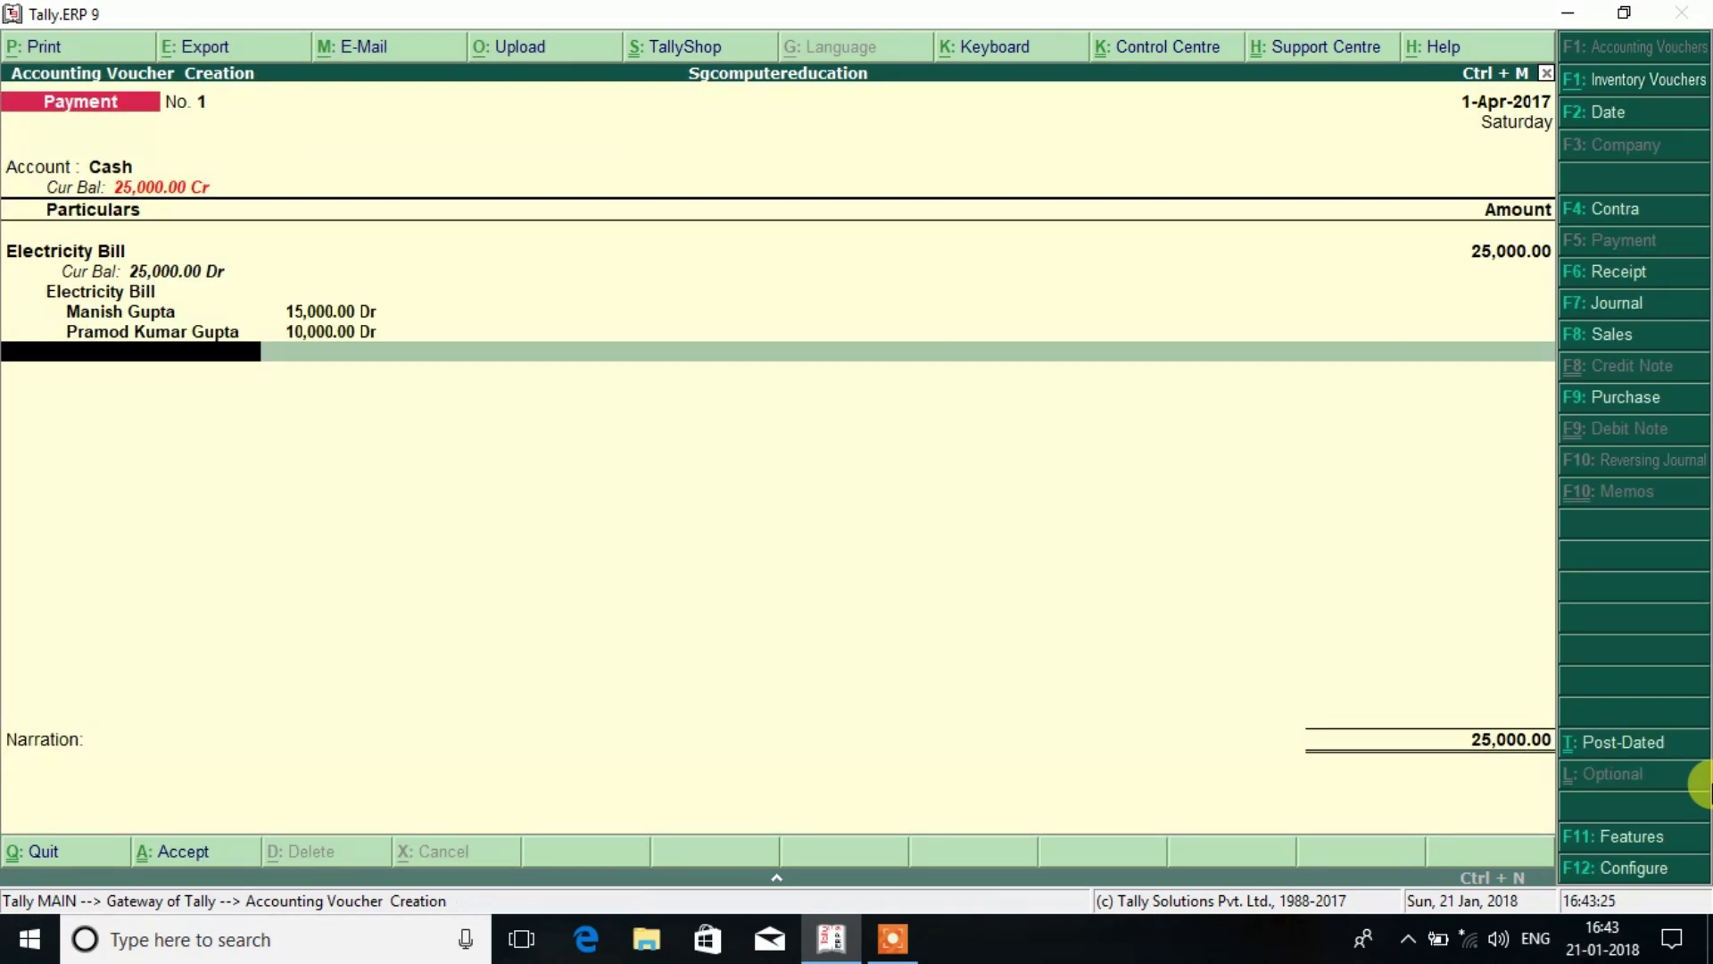
Save voucher 1 and enter payment No. 2: Rent on Building 25,000 from Cash.
key(Return)
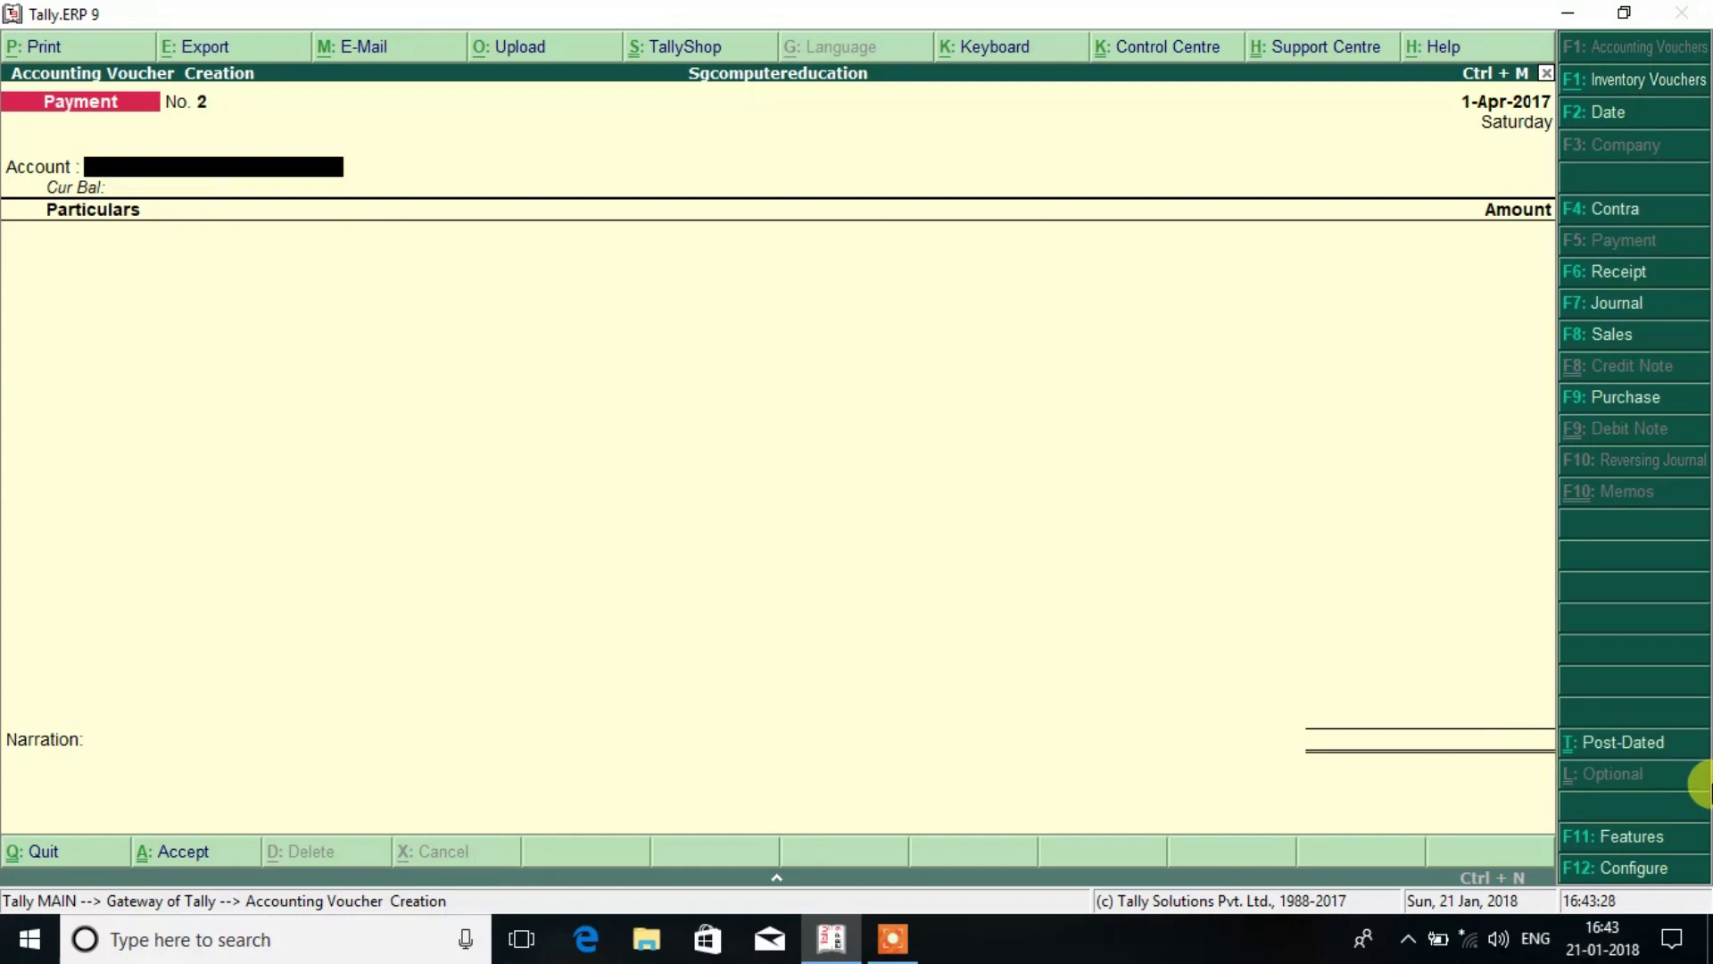
key(Return)
key(Down)
key(Down)
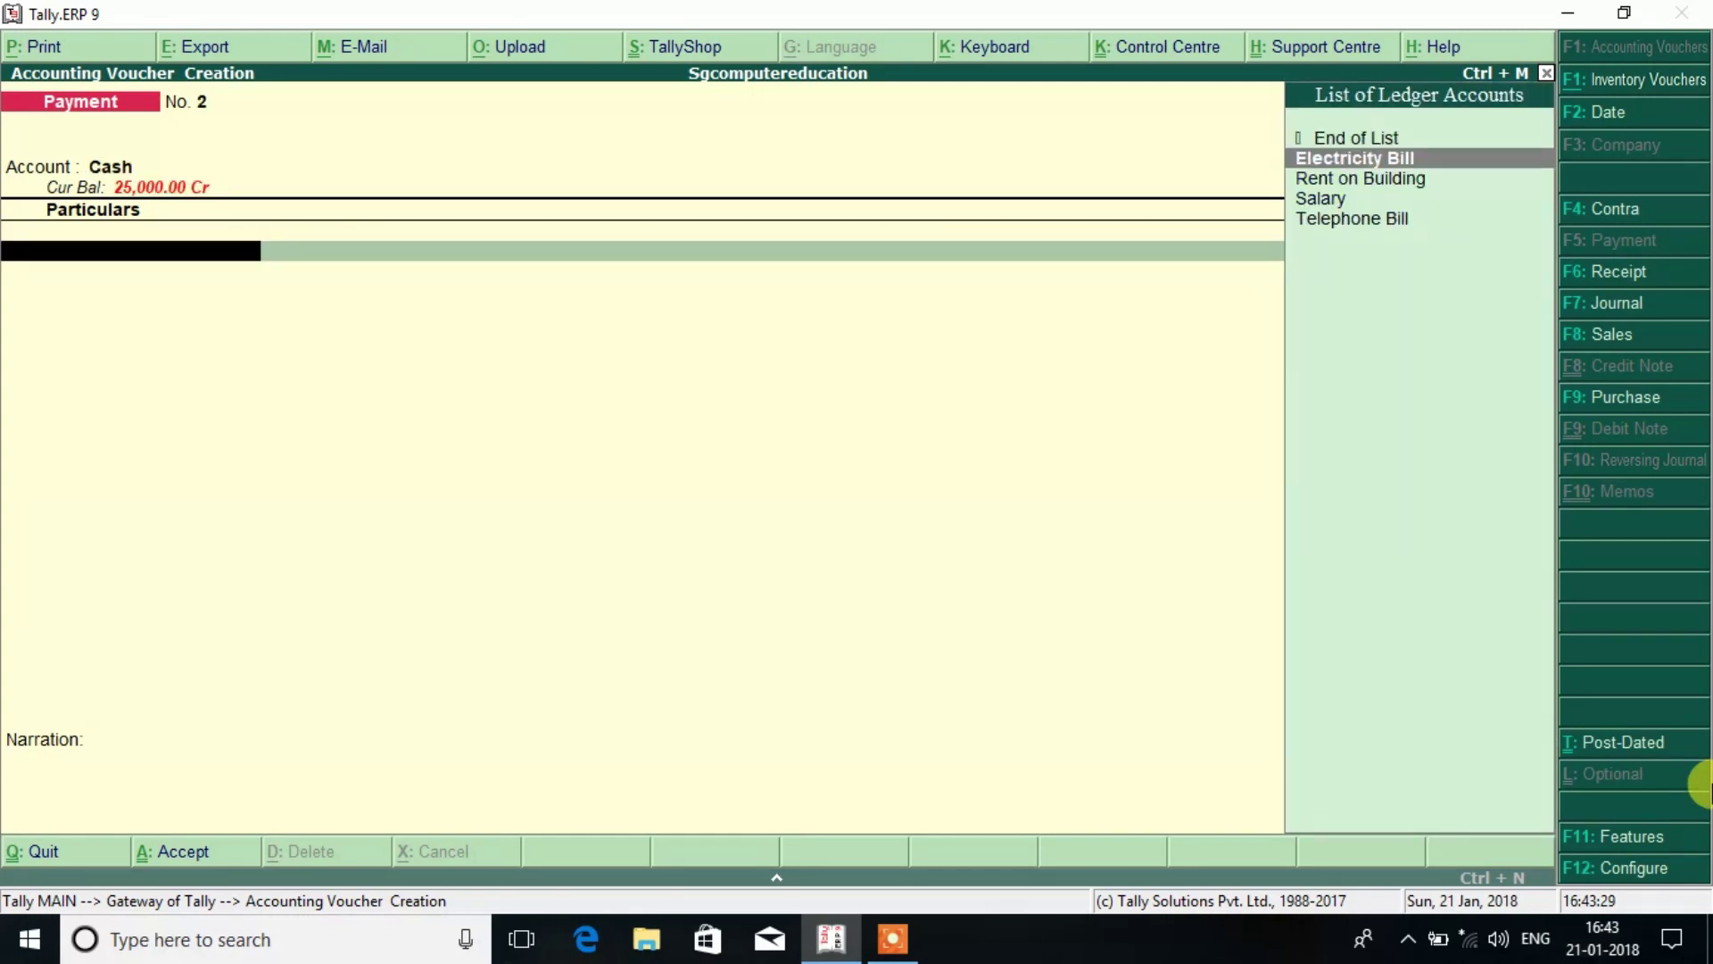
key(Return)
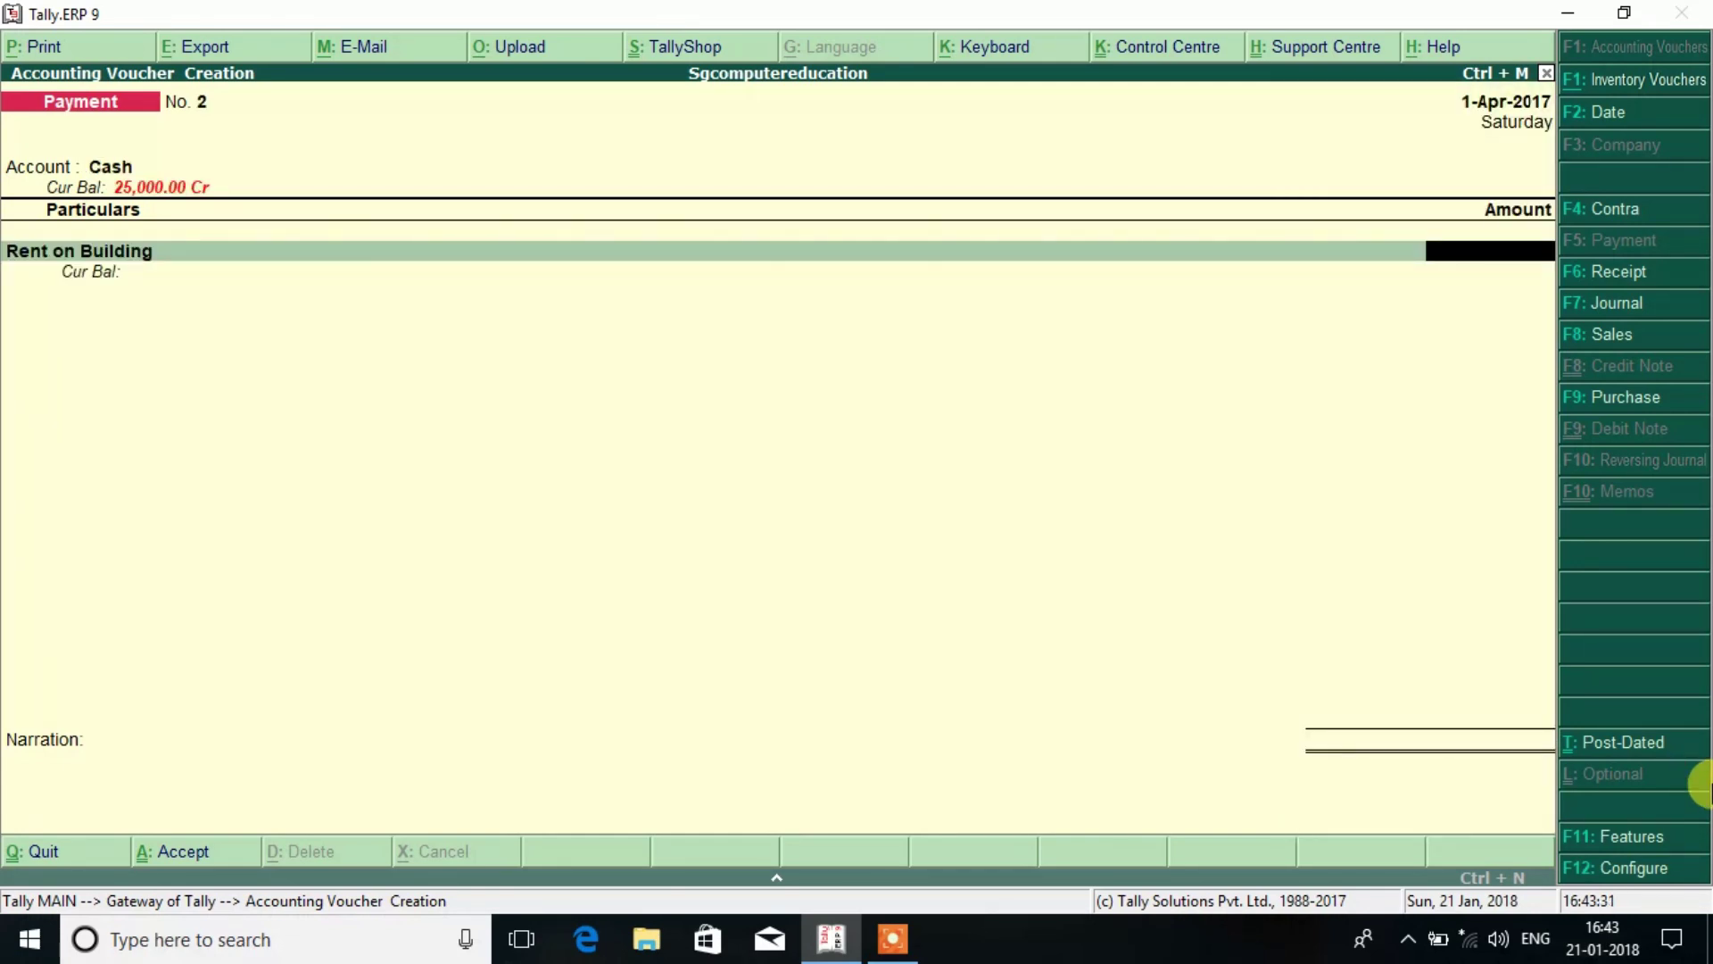
key(Return)
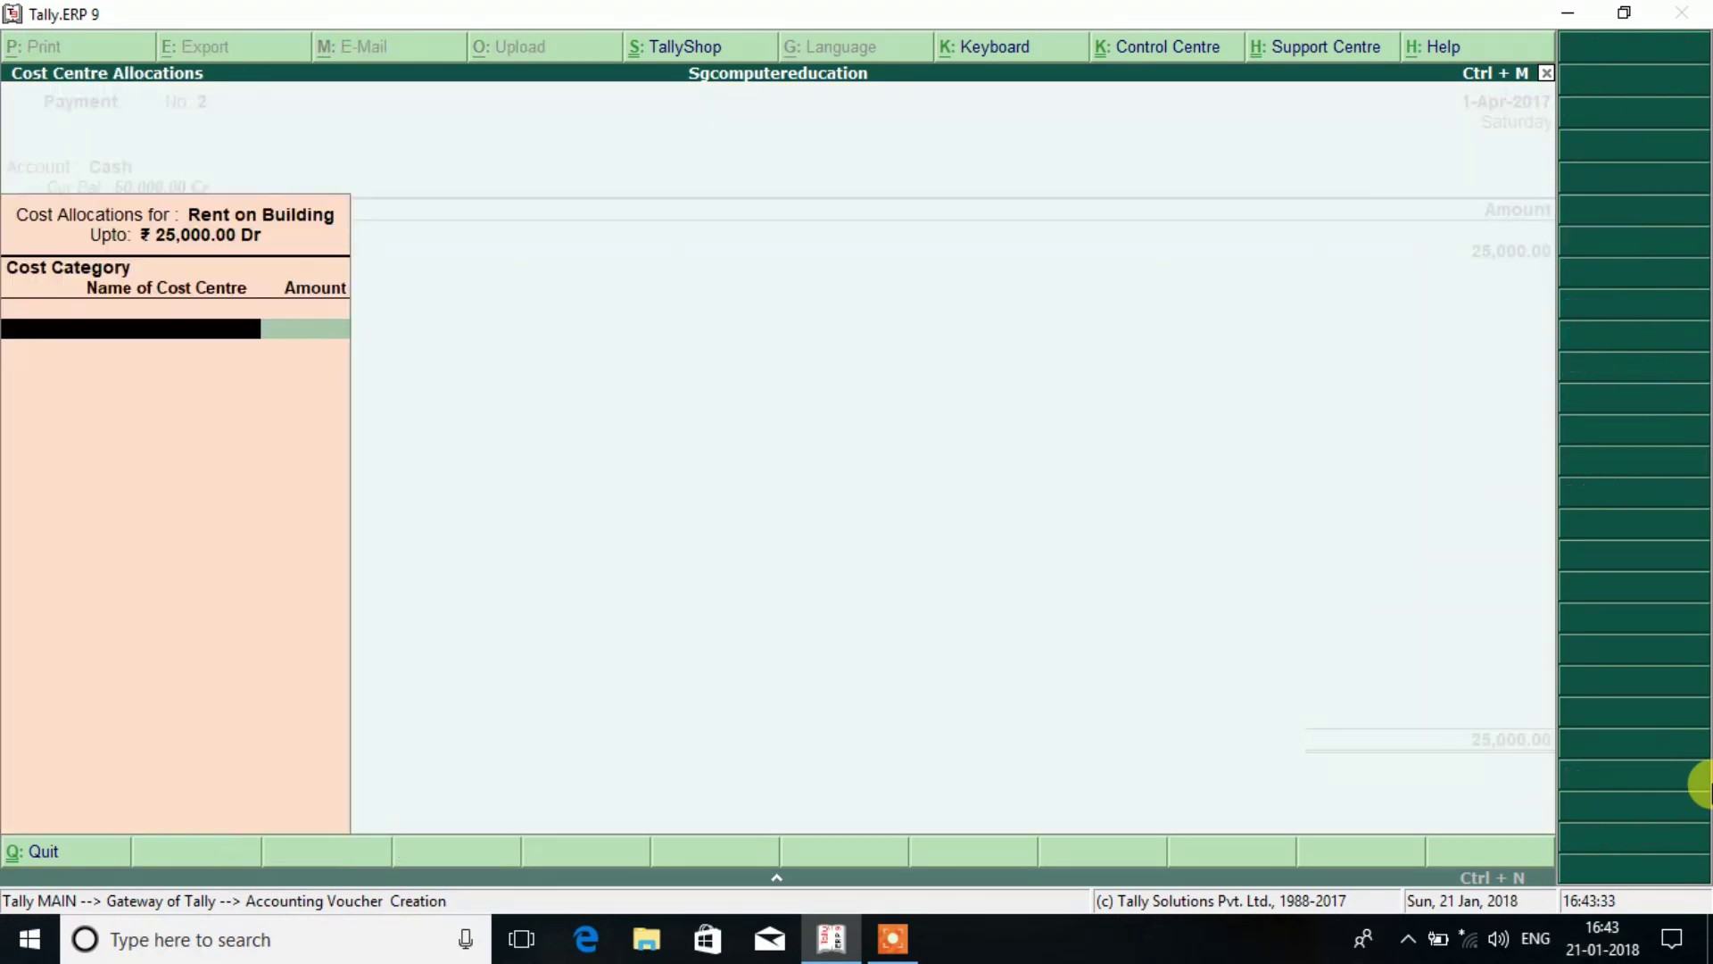
key(Return)
Allocate 15,500 to Room No.1 and 9,500 to Room No.2 under Rent on Building.
key(BackSpace)
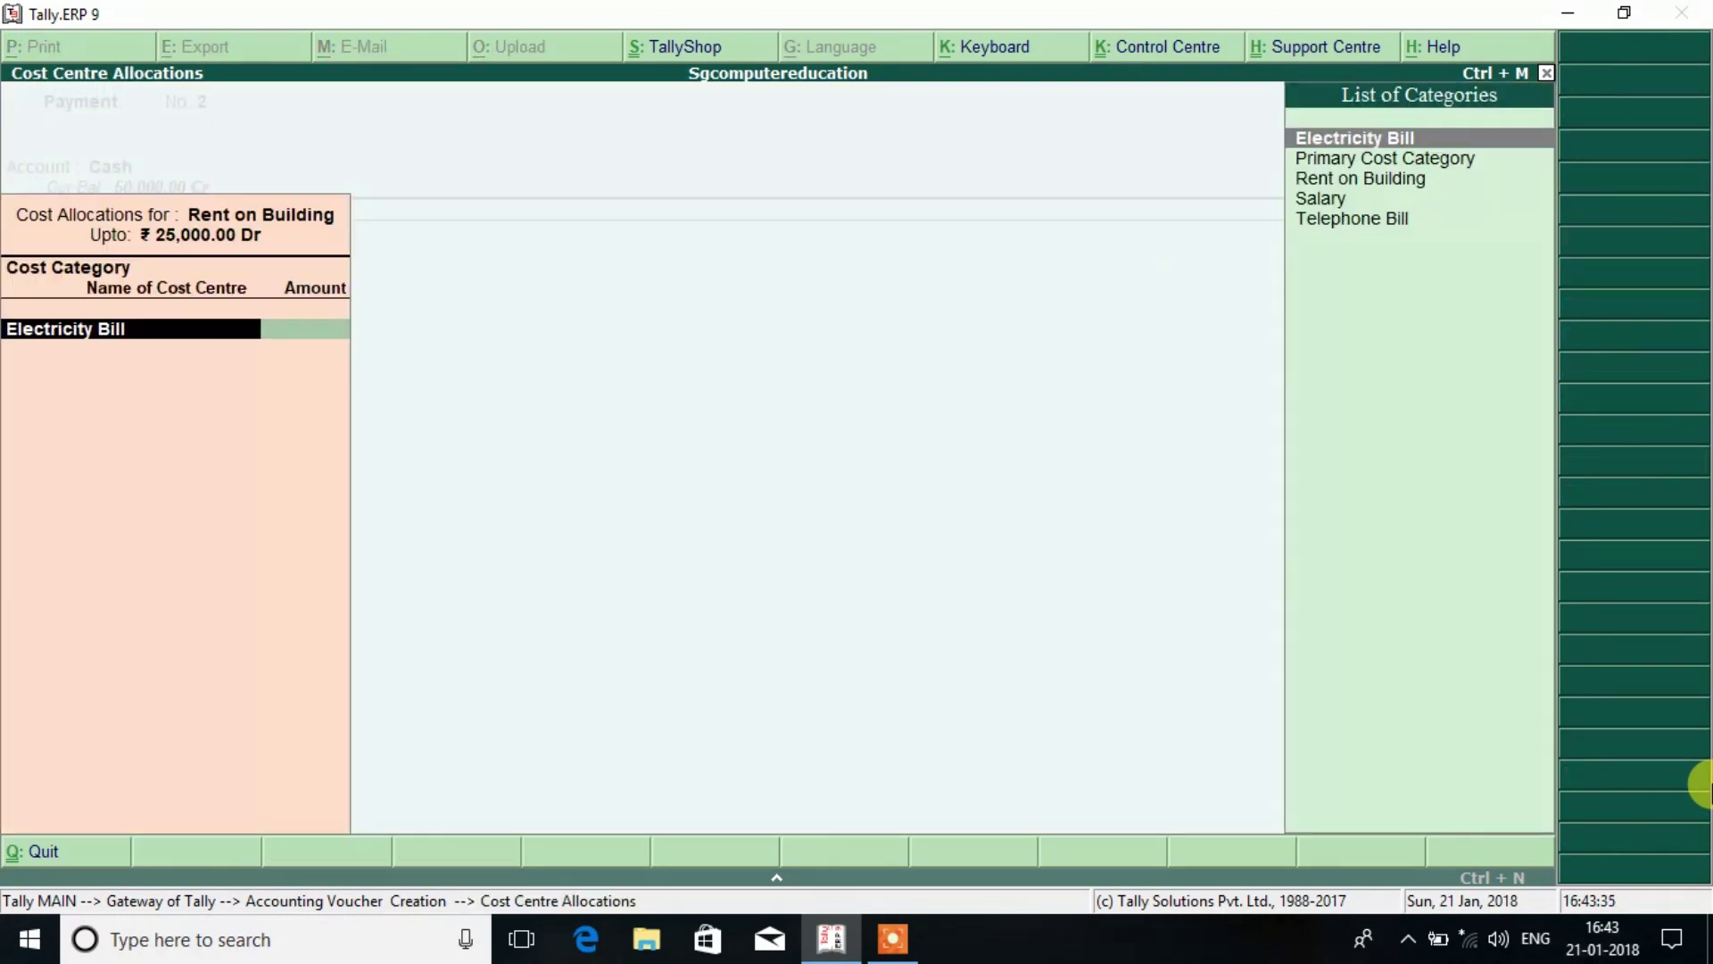
key(Down)
key(Down)
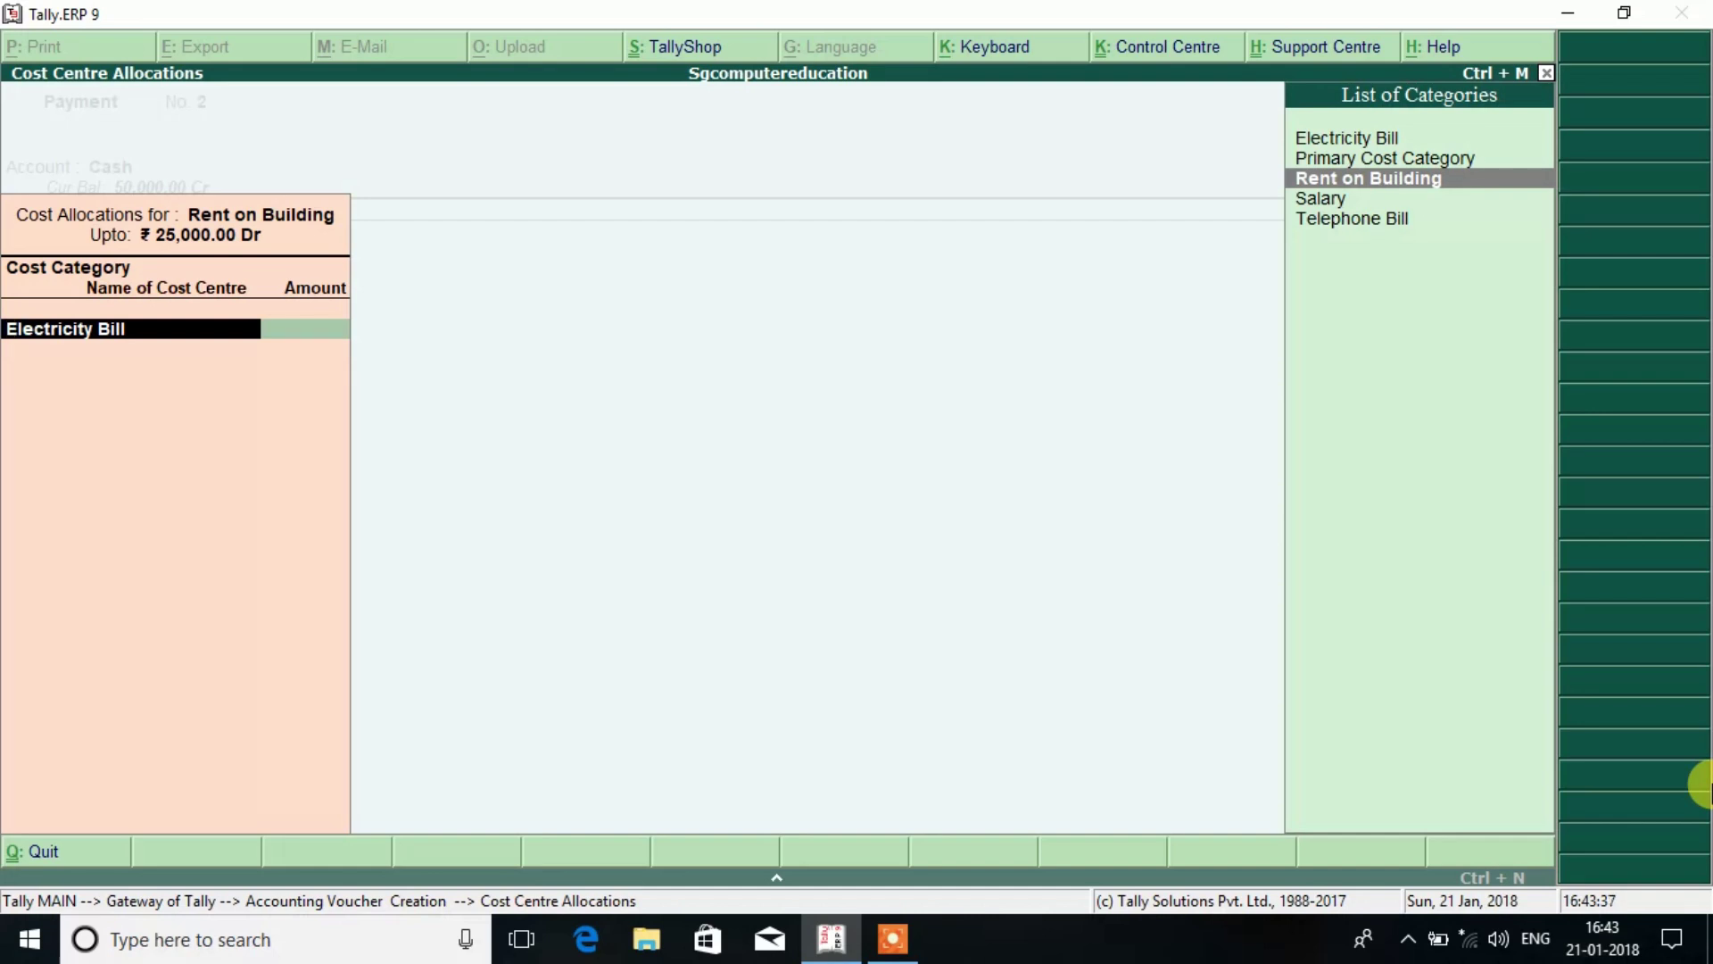
key(Return)
key(Return)
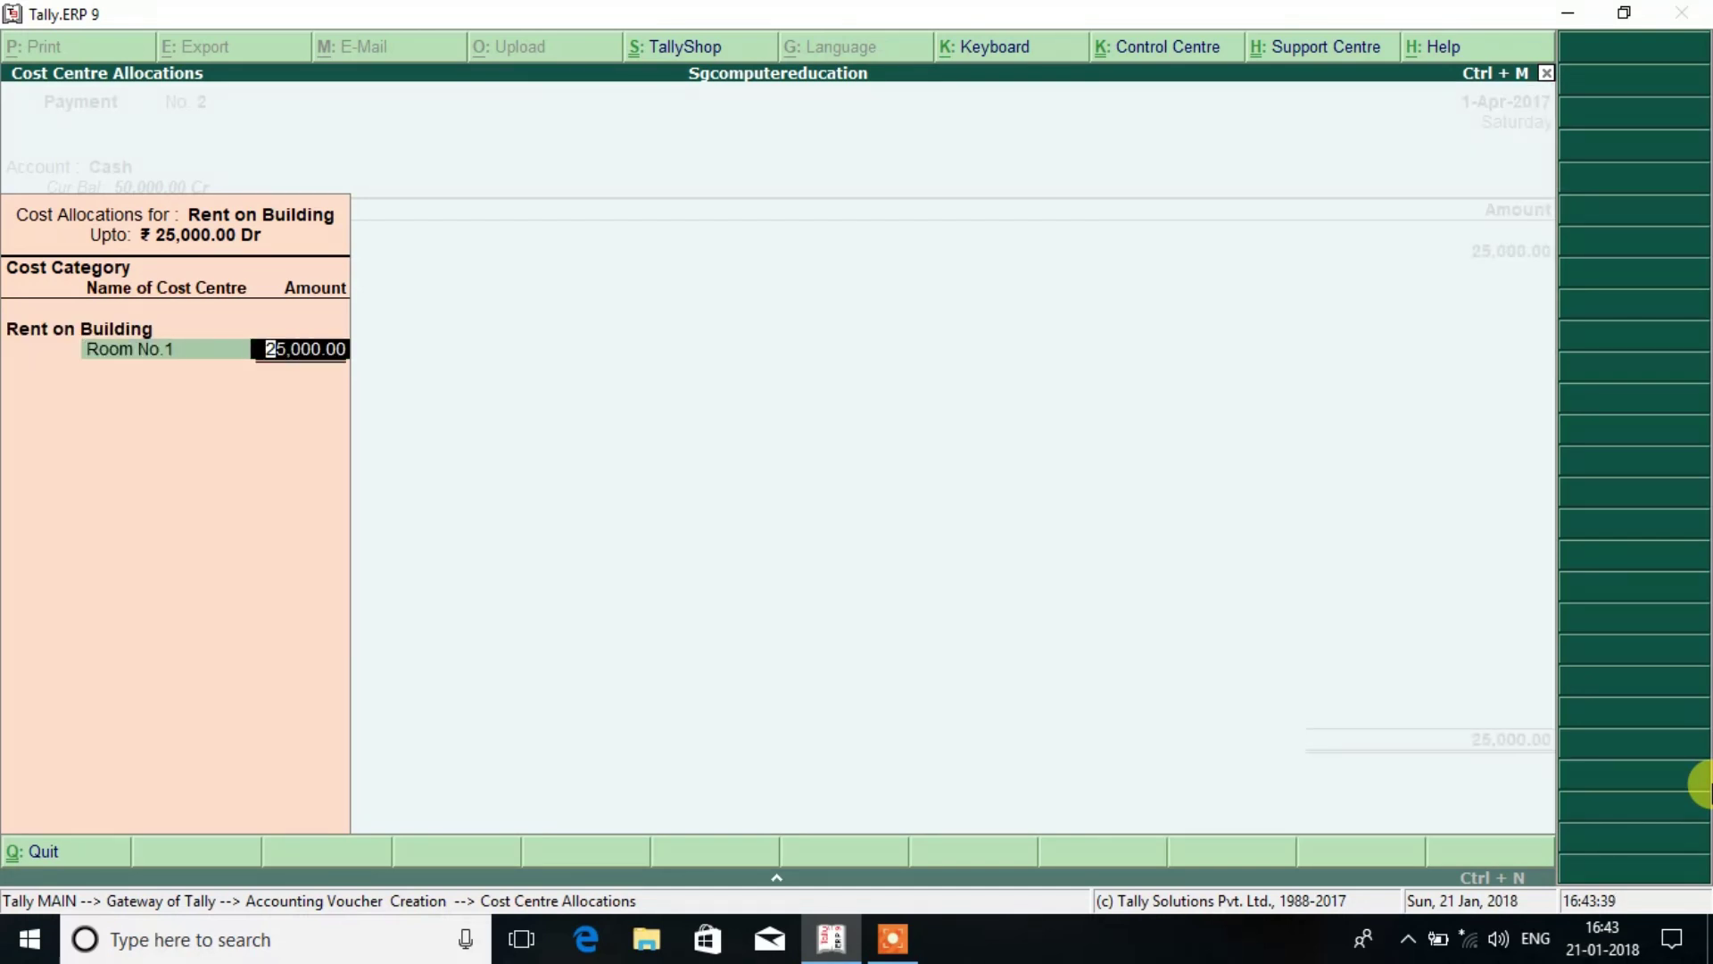
text(15,500)
key(Return)
key(Return)
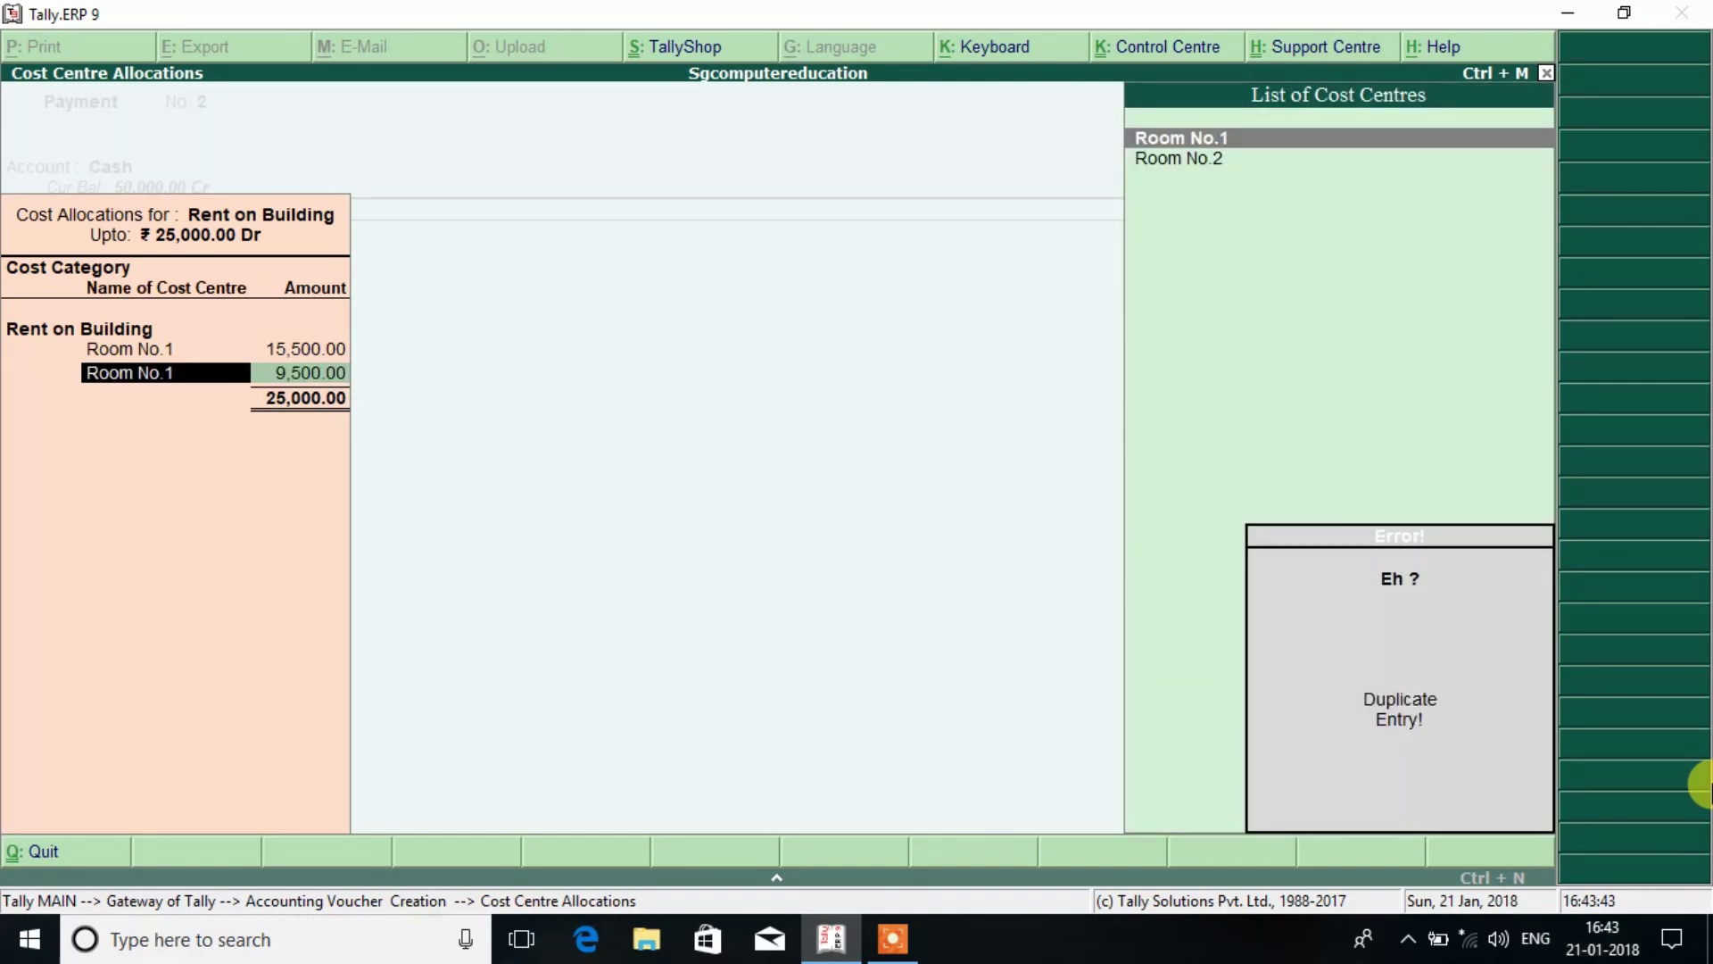
key(Down)
key(Return)
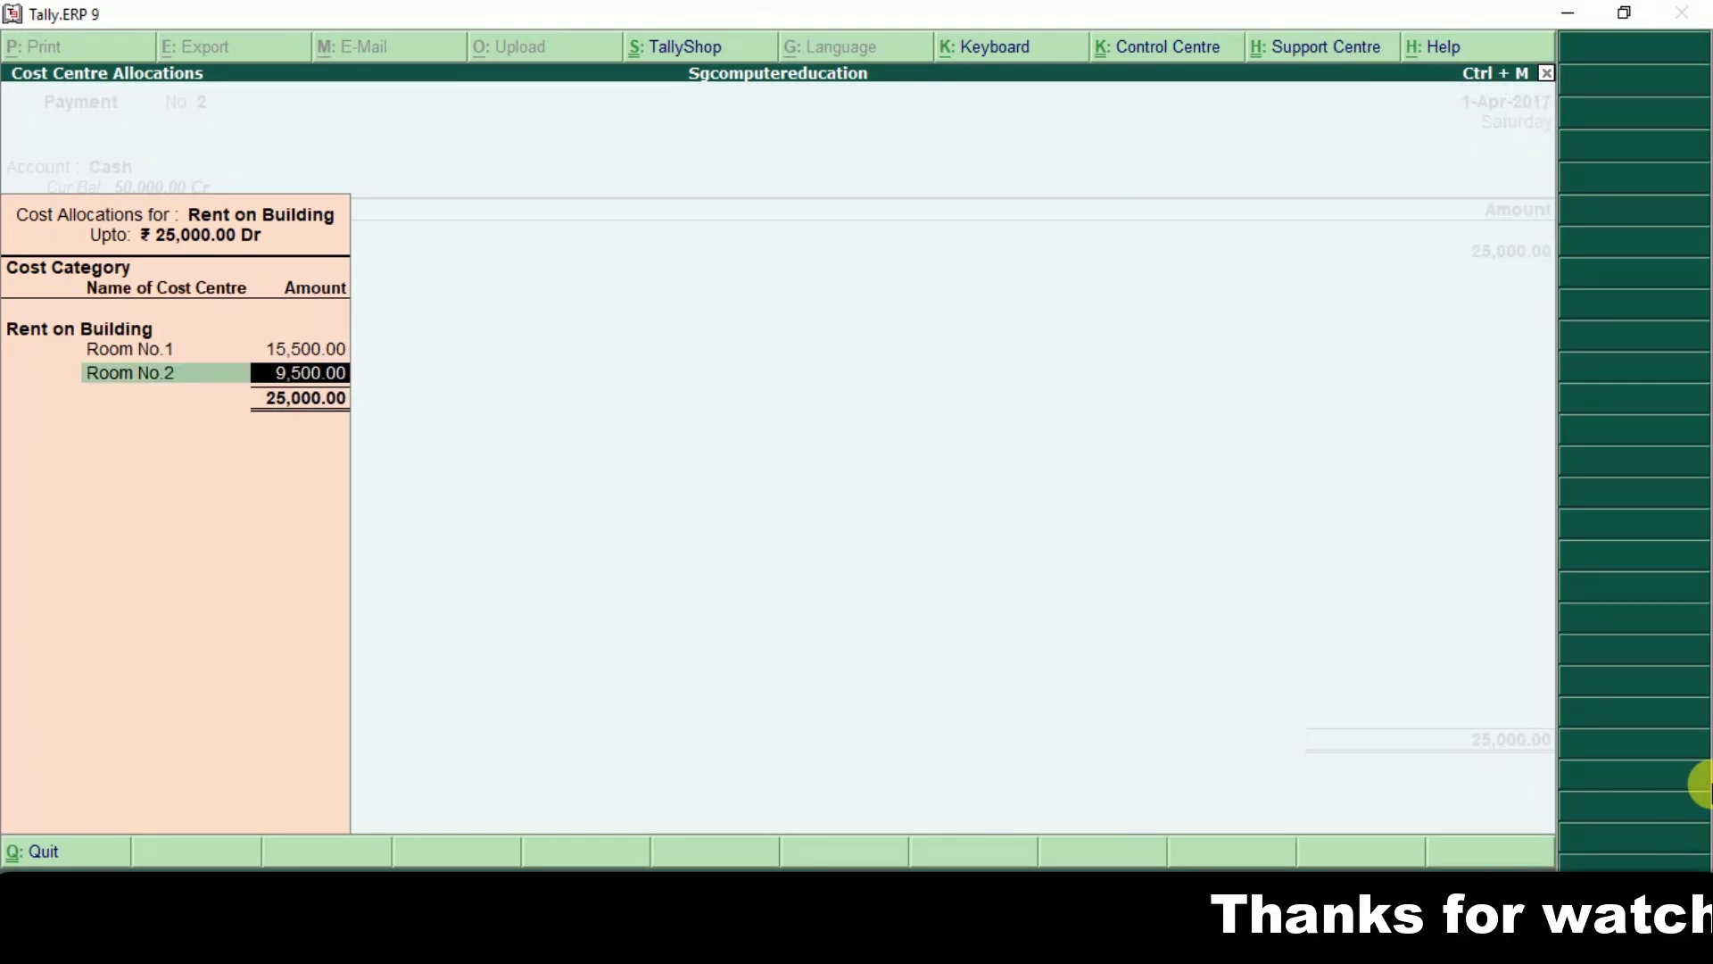
key(Return)
key(Return)
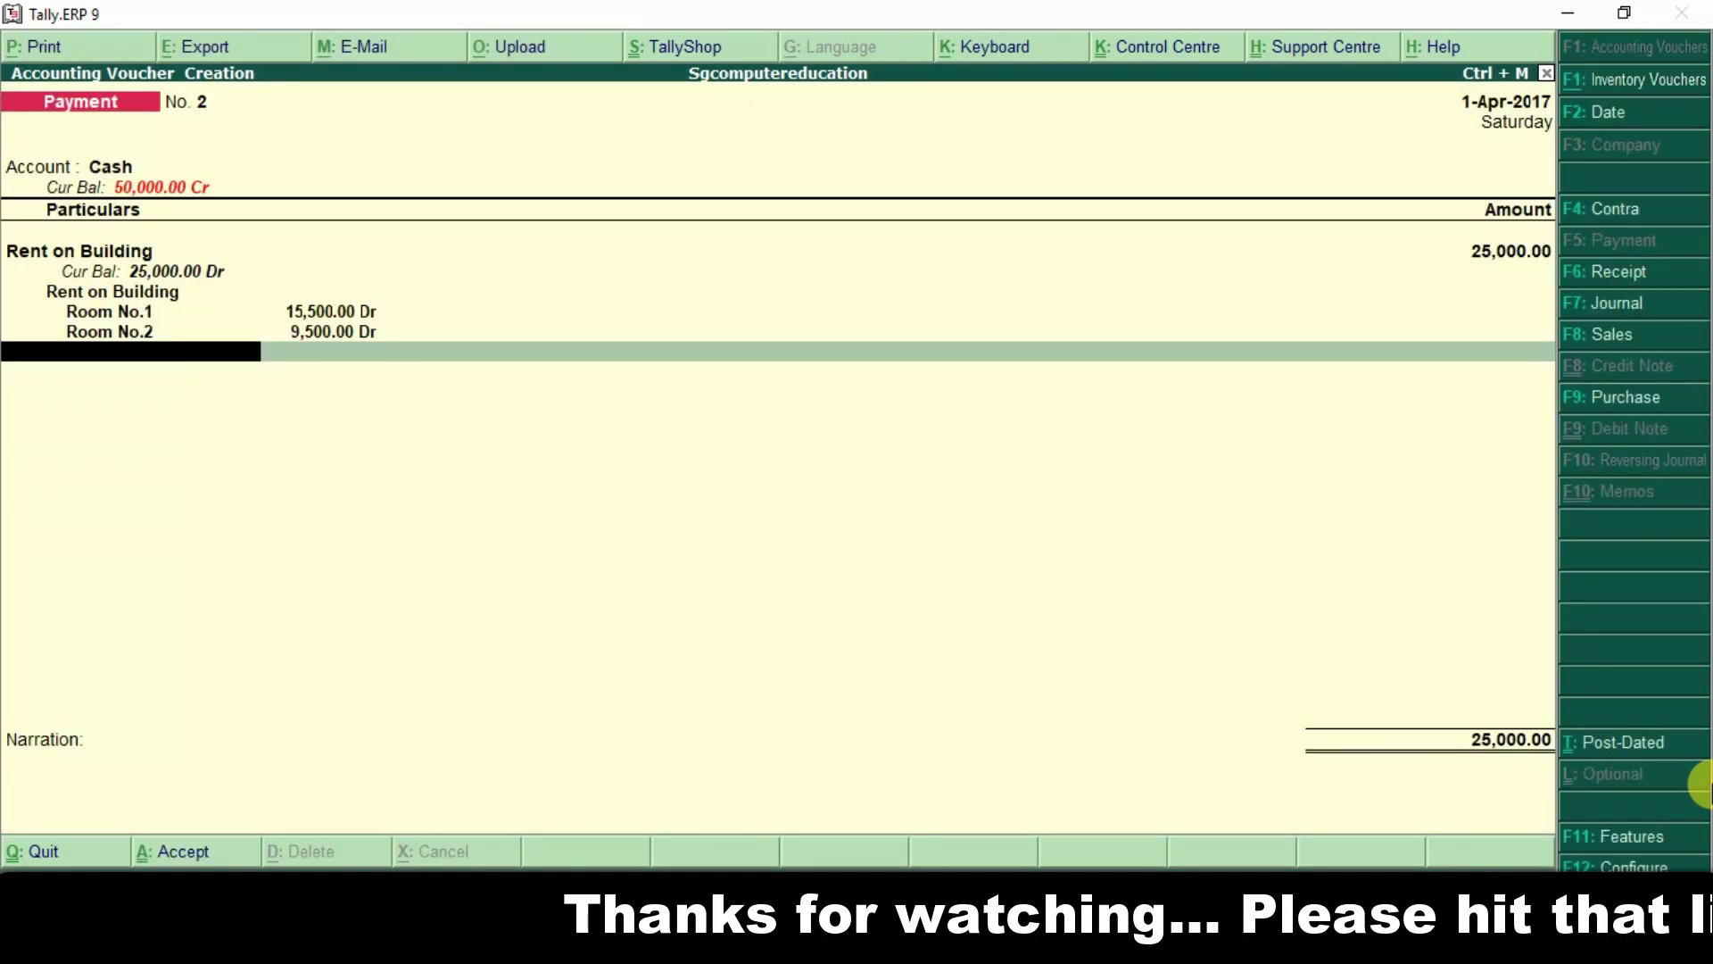
key(Return)
key(Return)
key(Return)
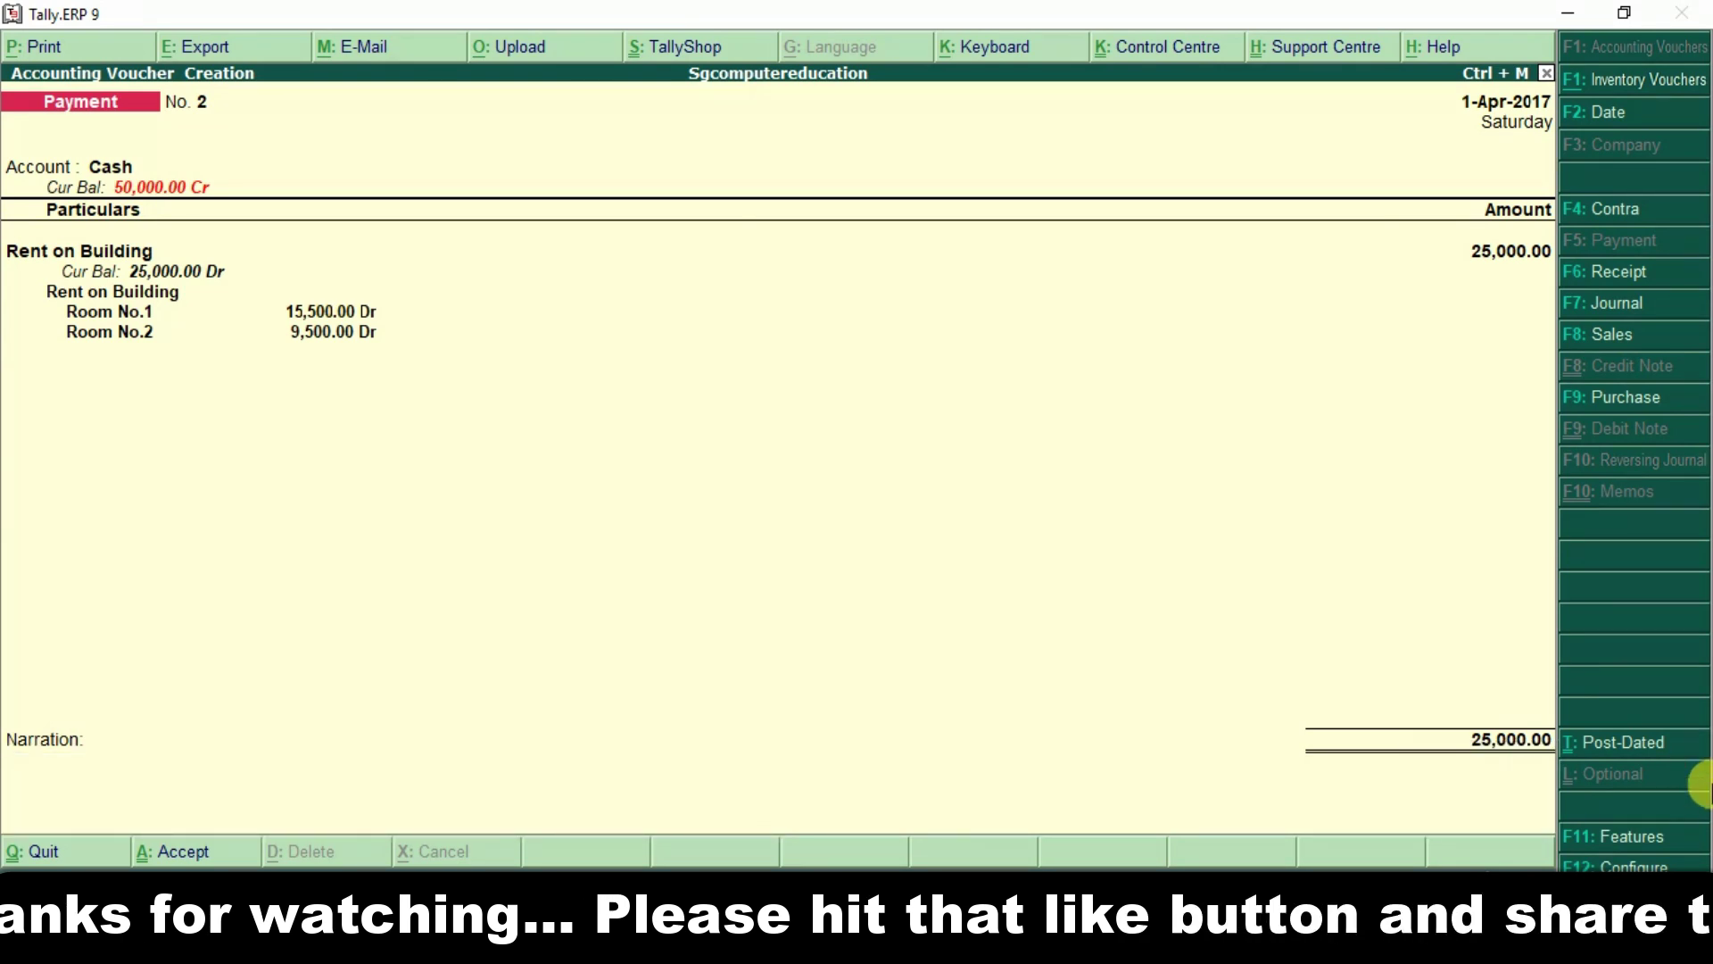
Save payment No. 2, then enter Salary 58,000 from Cash split 28,000 and 30,000 between employees.
key(Return)
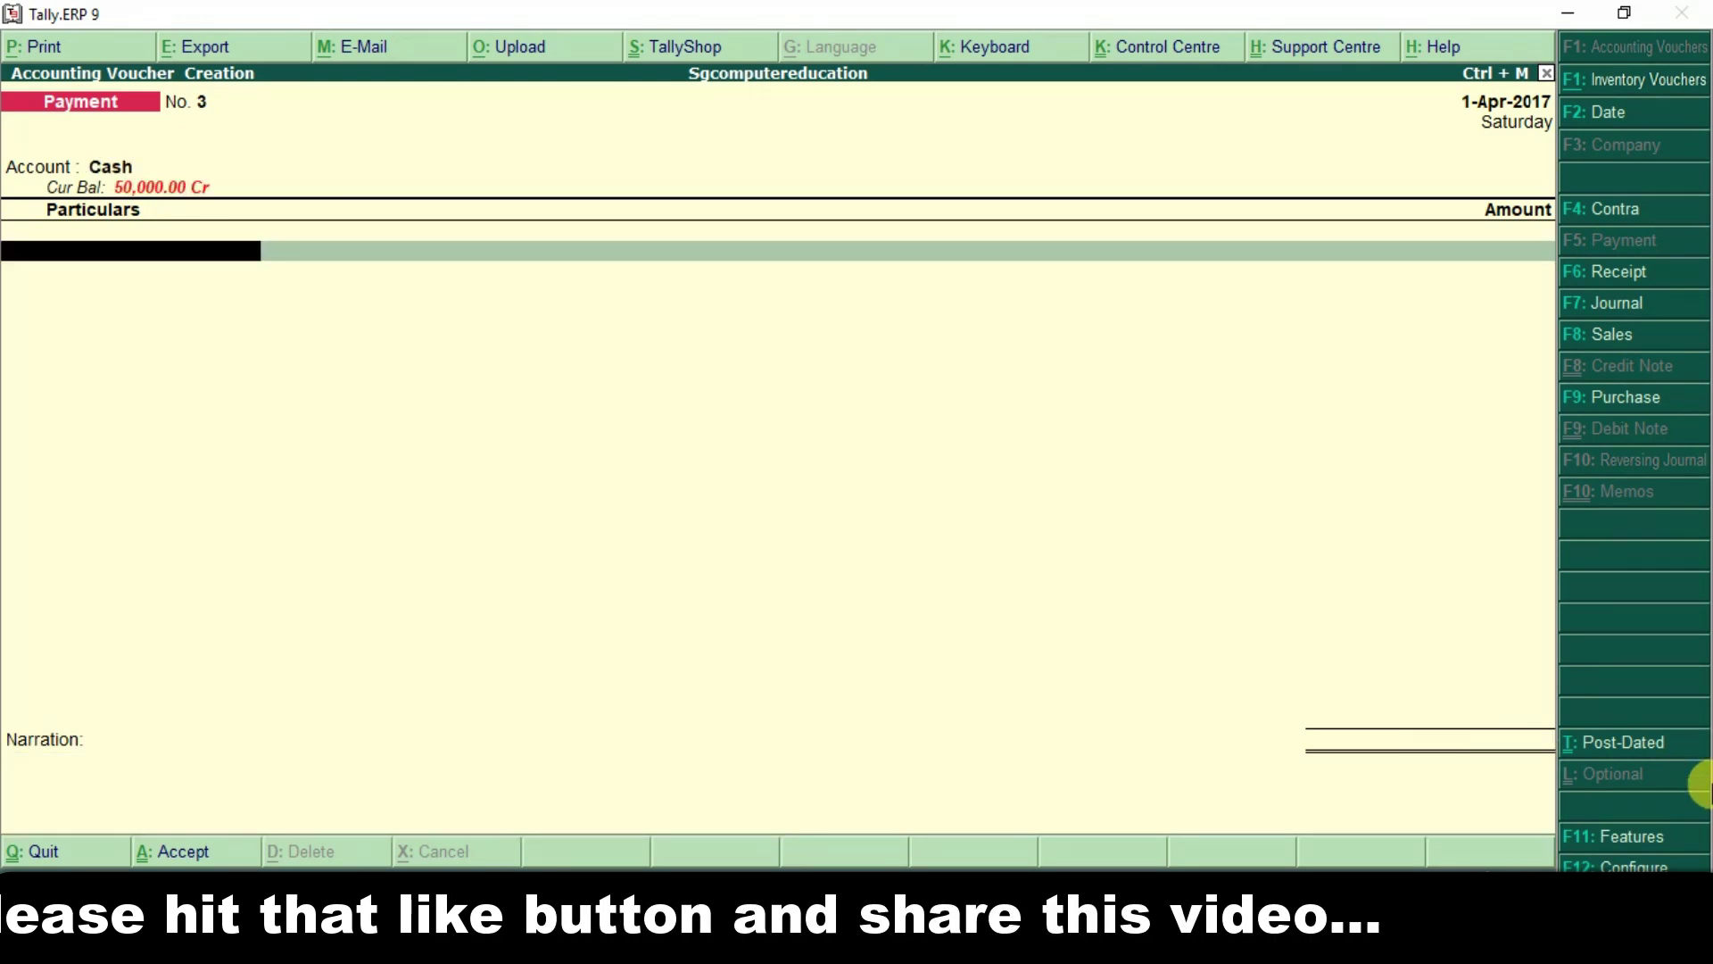
key(Down)
key(Down)
key(Down)
key(Return)
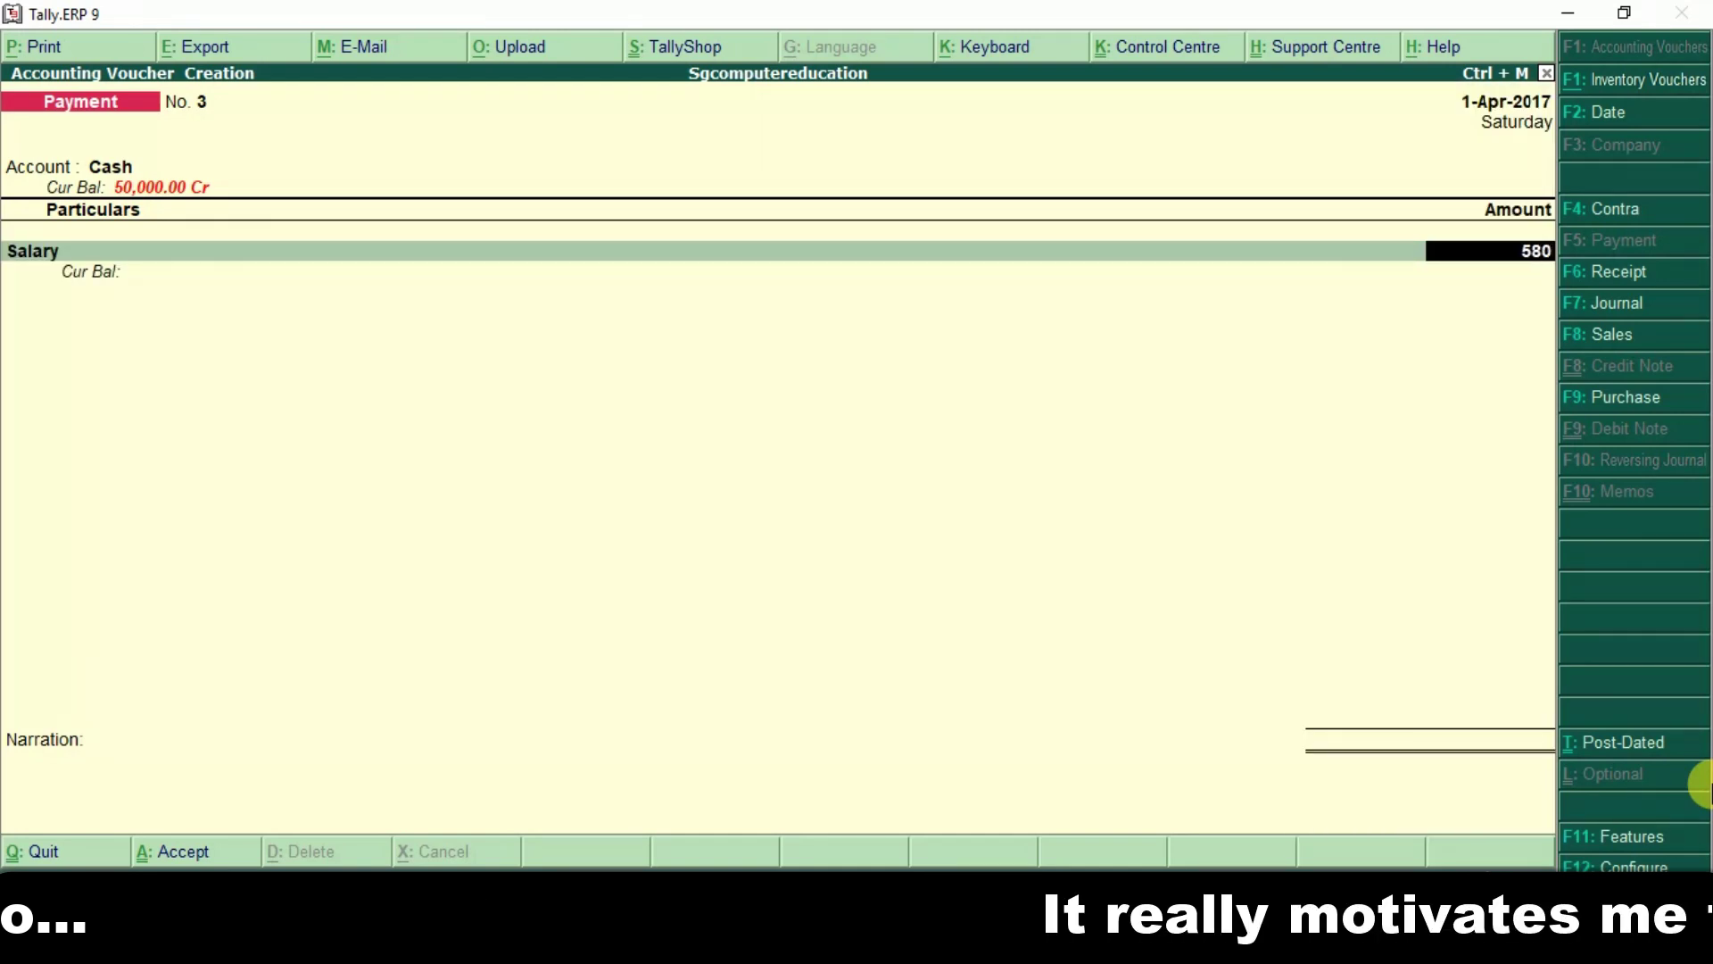
key(Return)
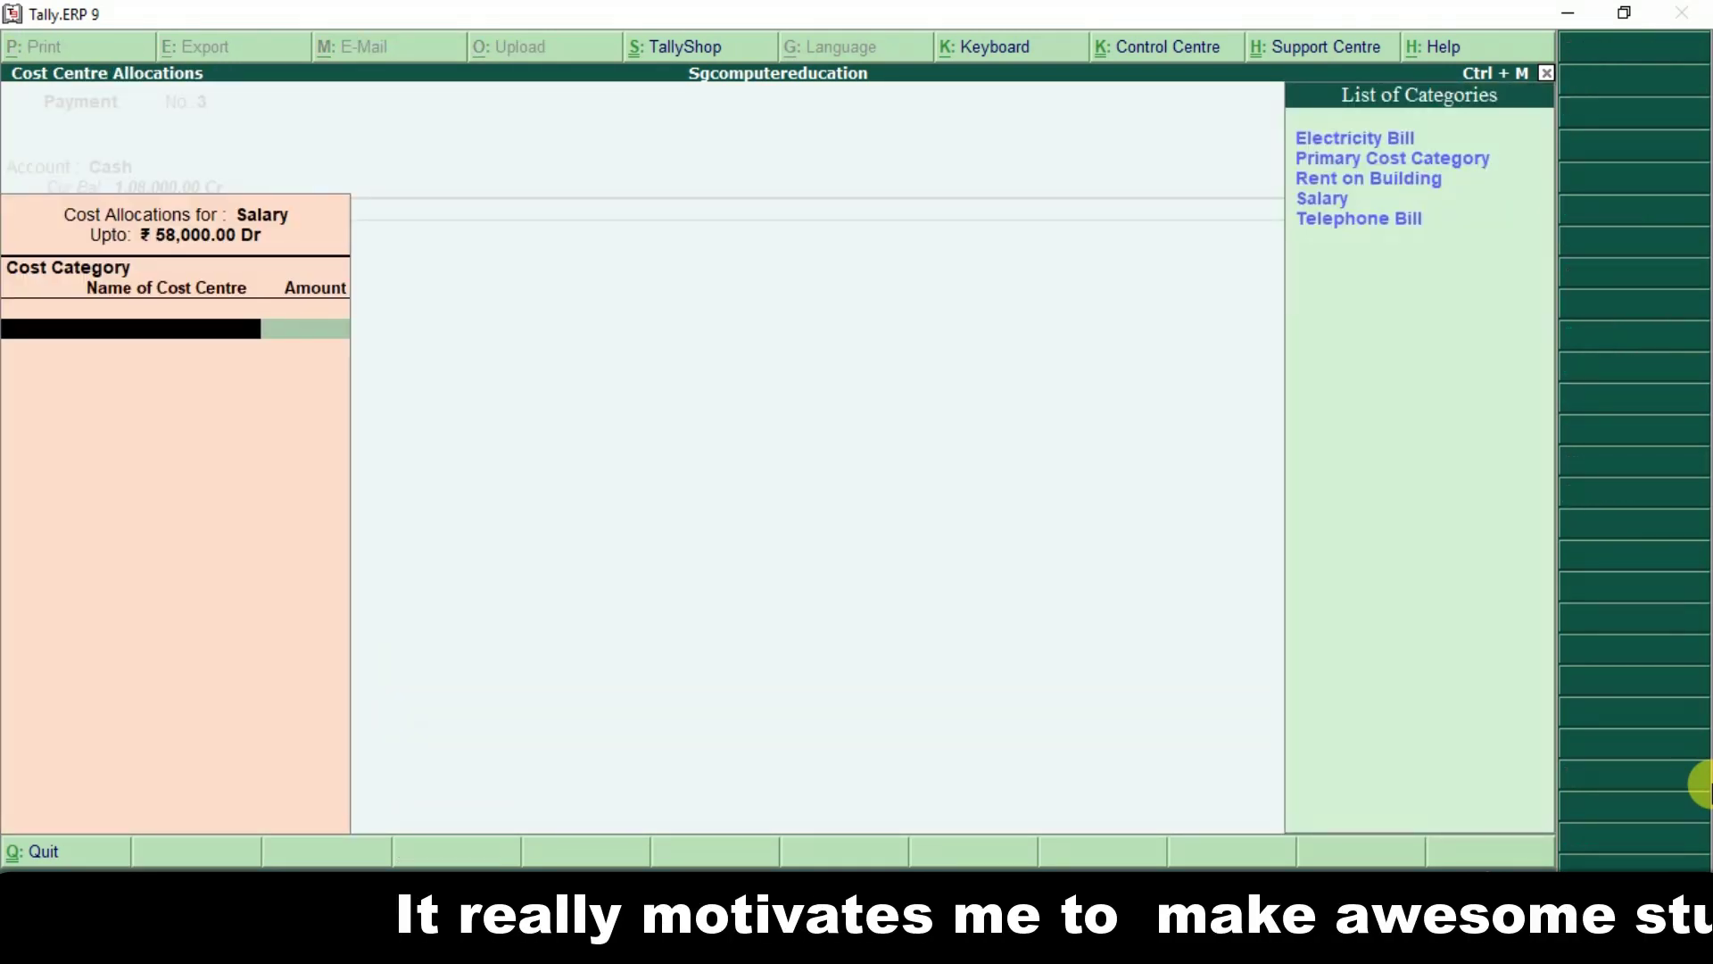
key(Down)
key(Down)
key(Down)
key(Return)
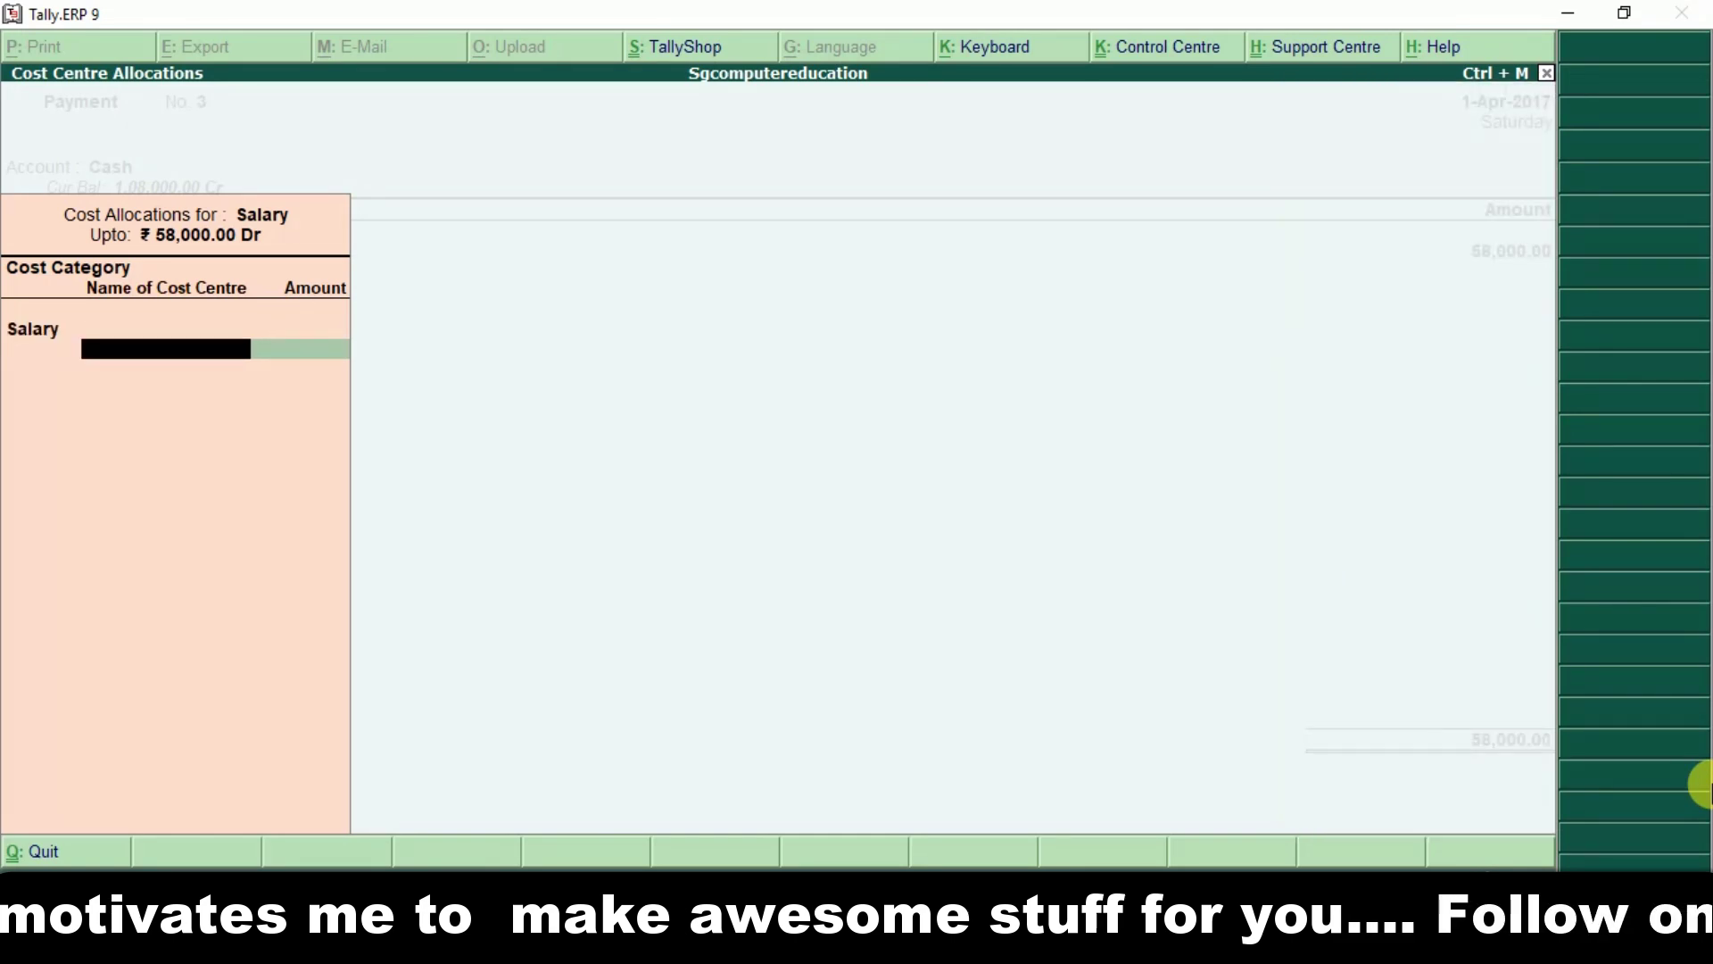
key(Return)
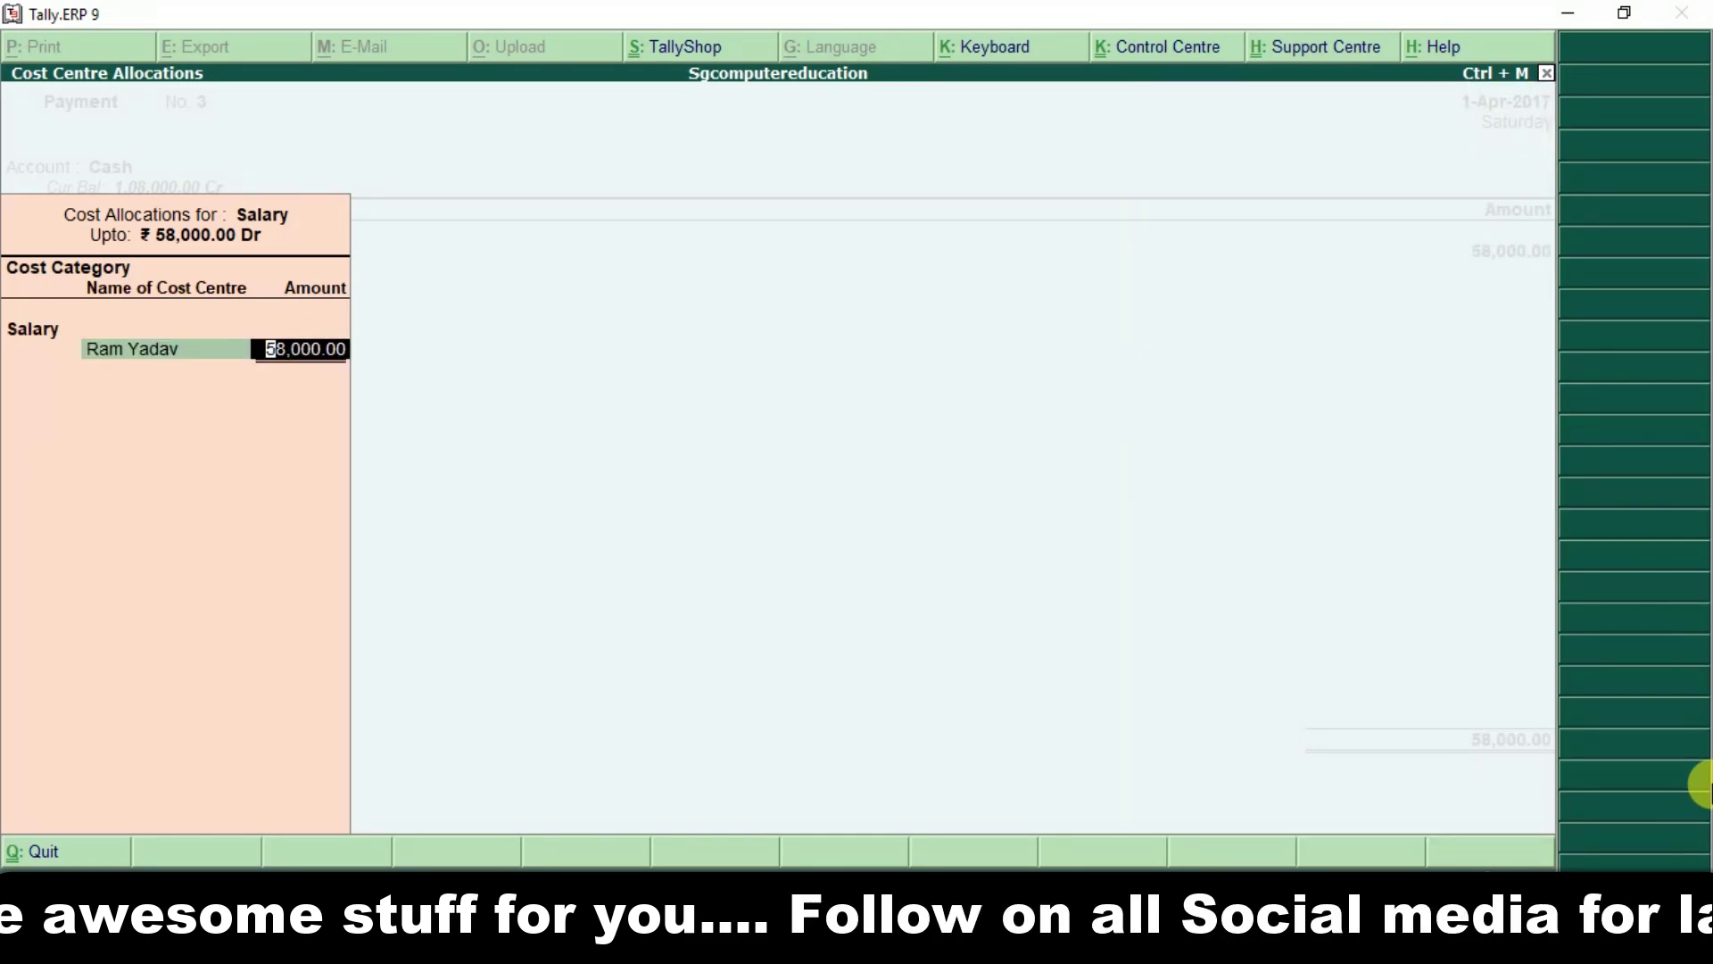
text(28)
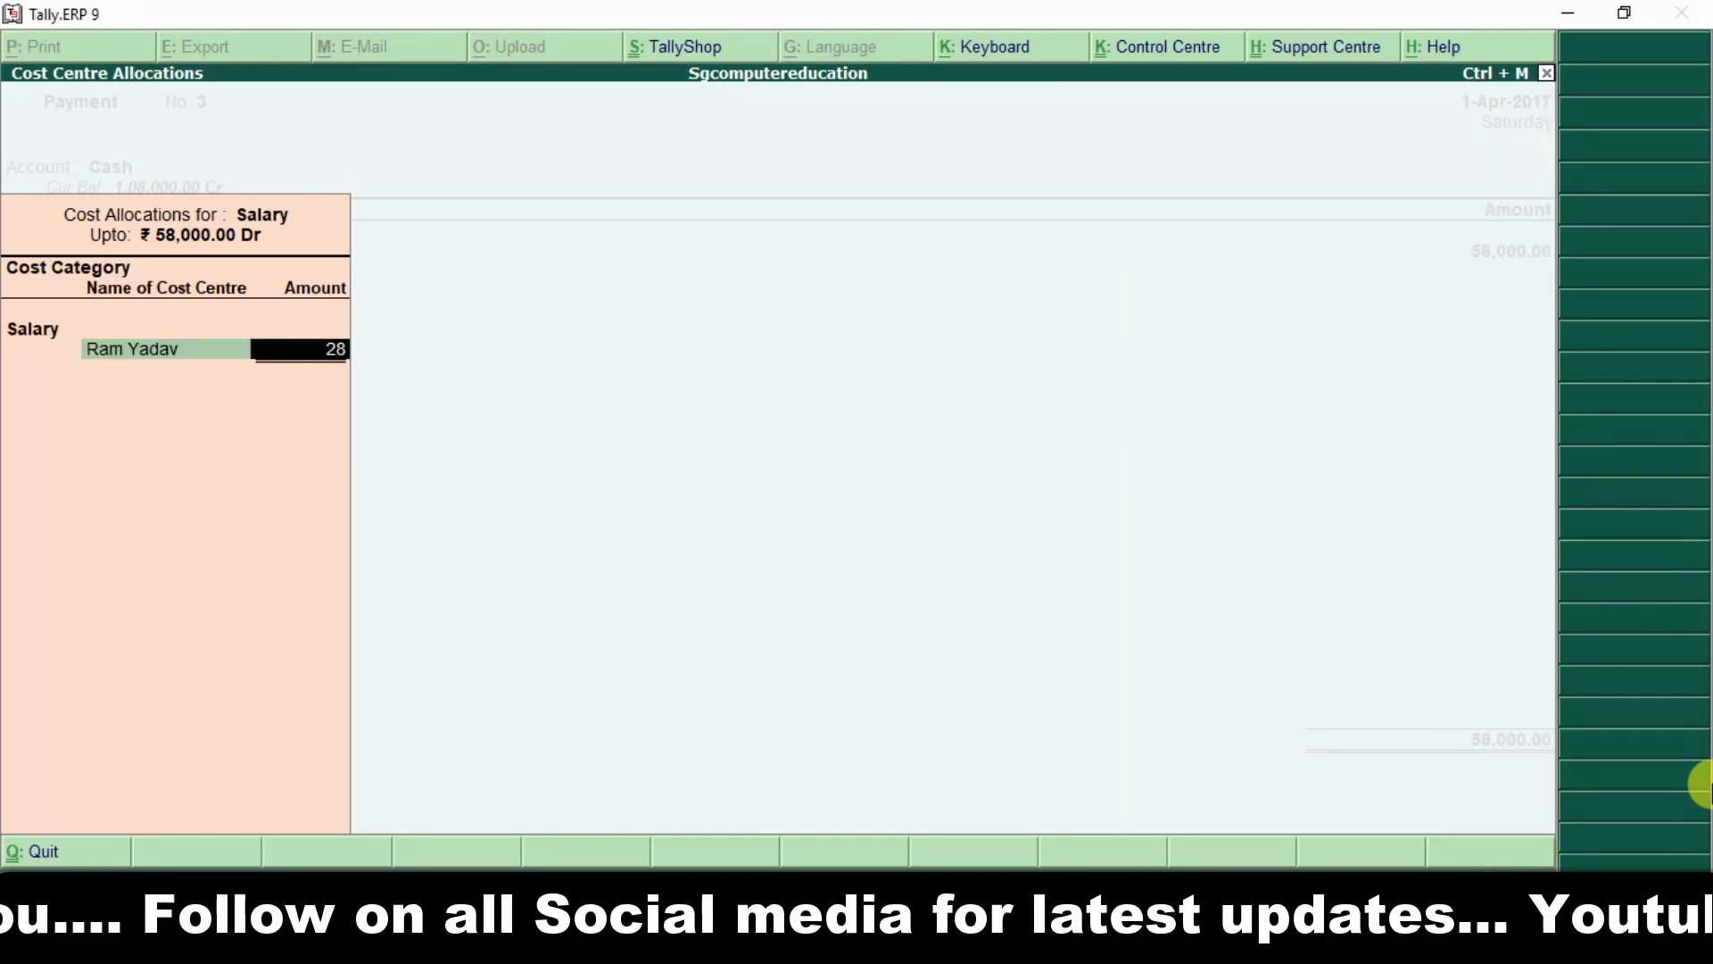
text(,000)
key(Return)
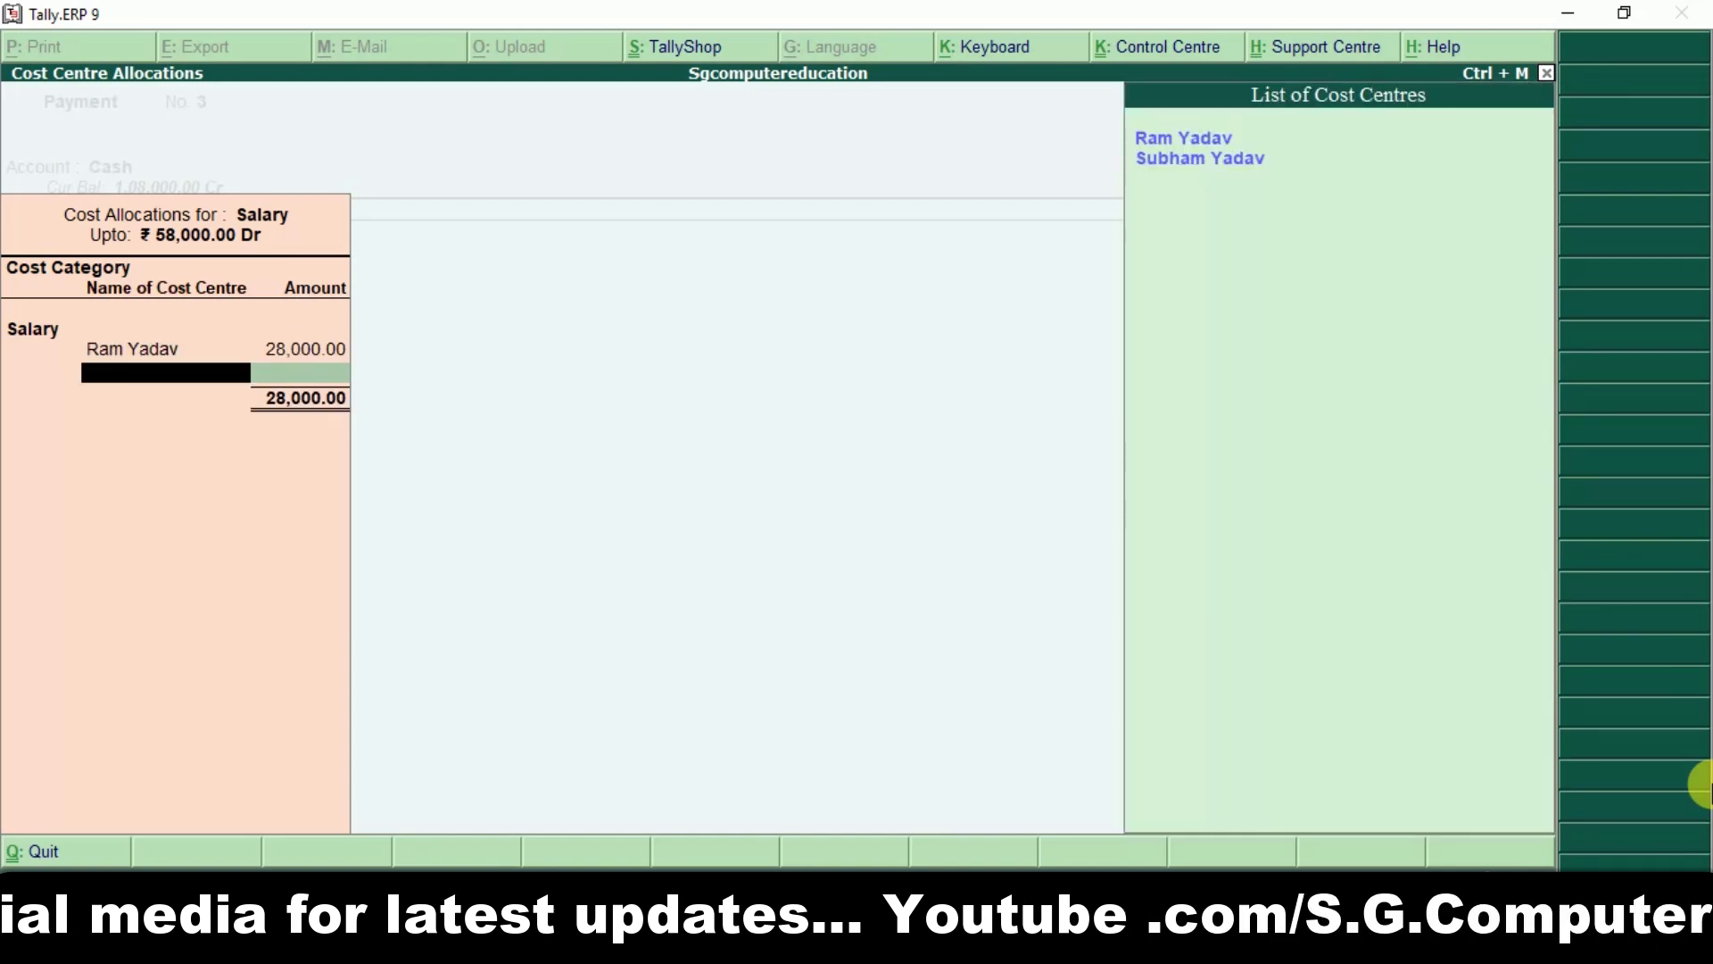
key(Down)
key(Return)
key(Return)
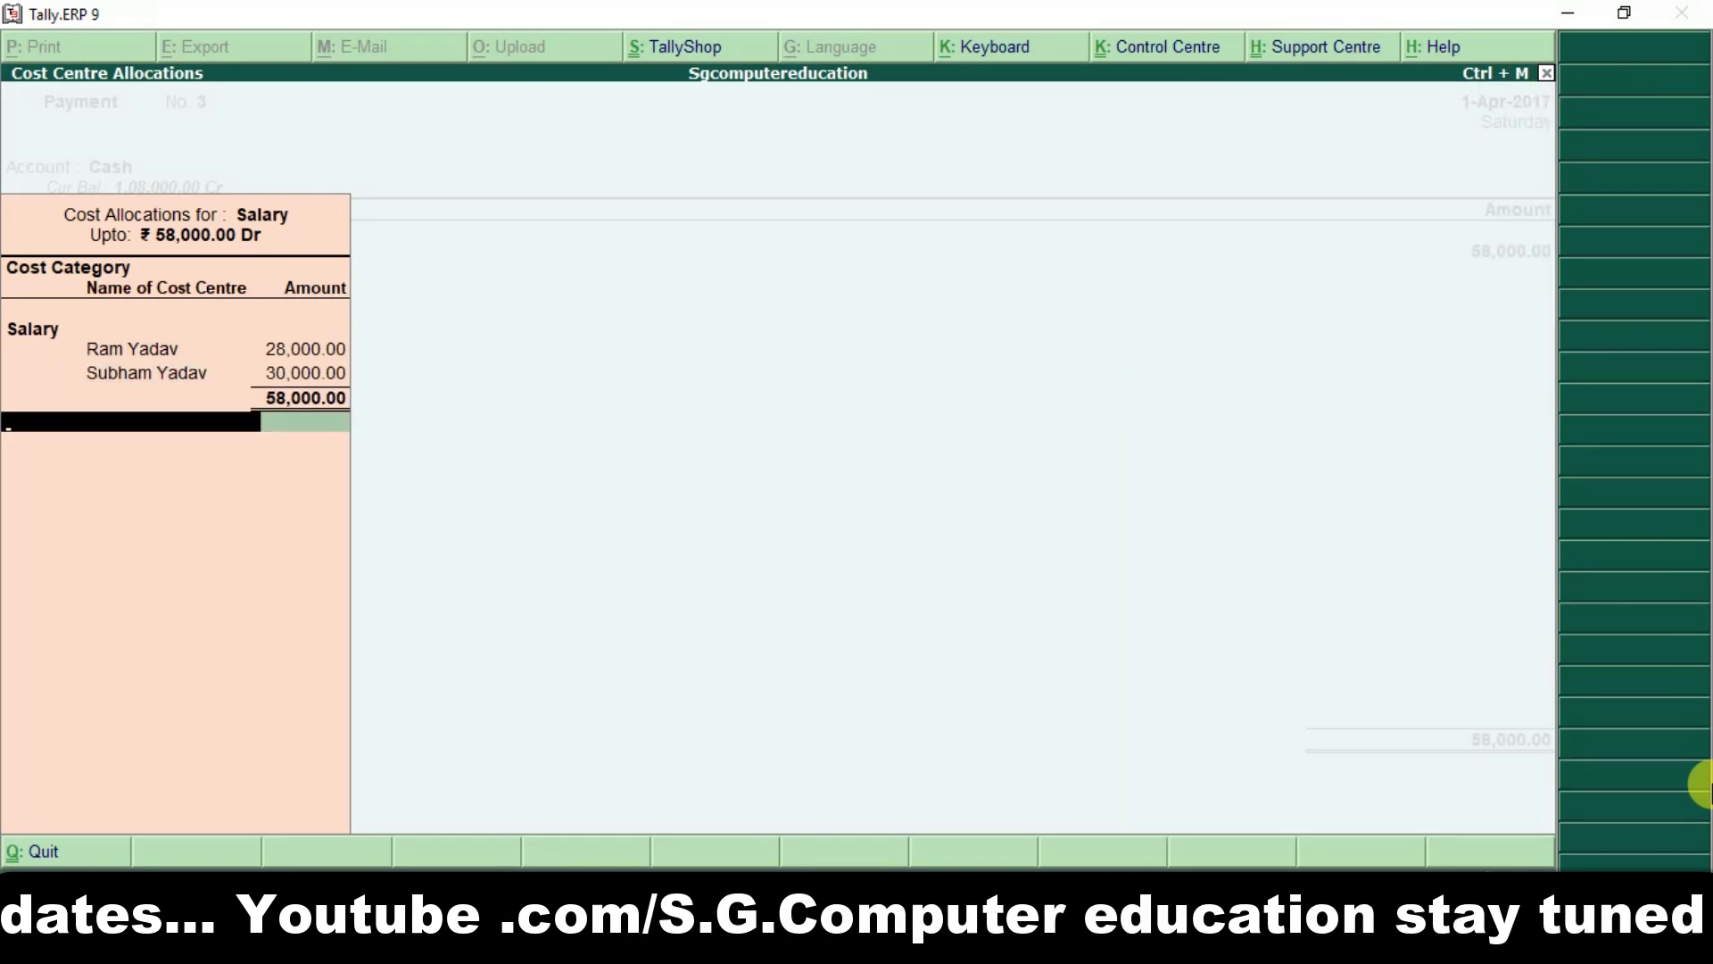
key(Return)
key(Return)
key(Return)
Save payment No. 3, then enter Telephone Bill for 25,000 in payment No. 4.
key(Return)
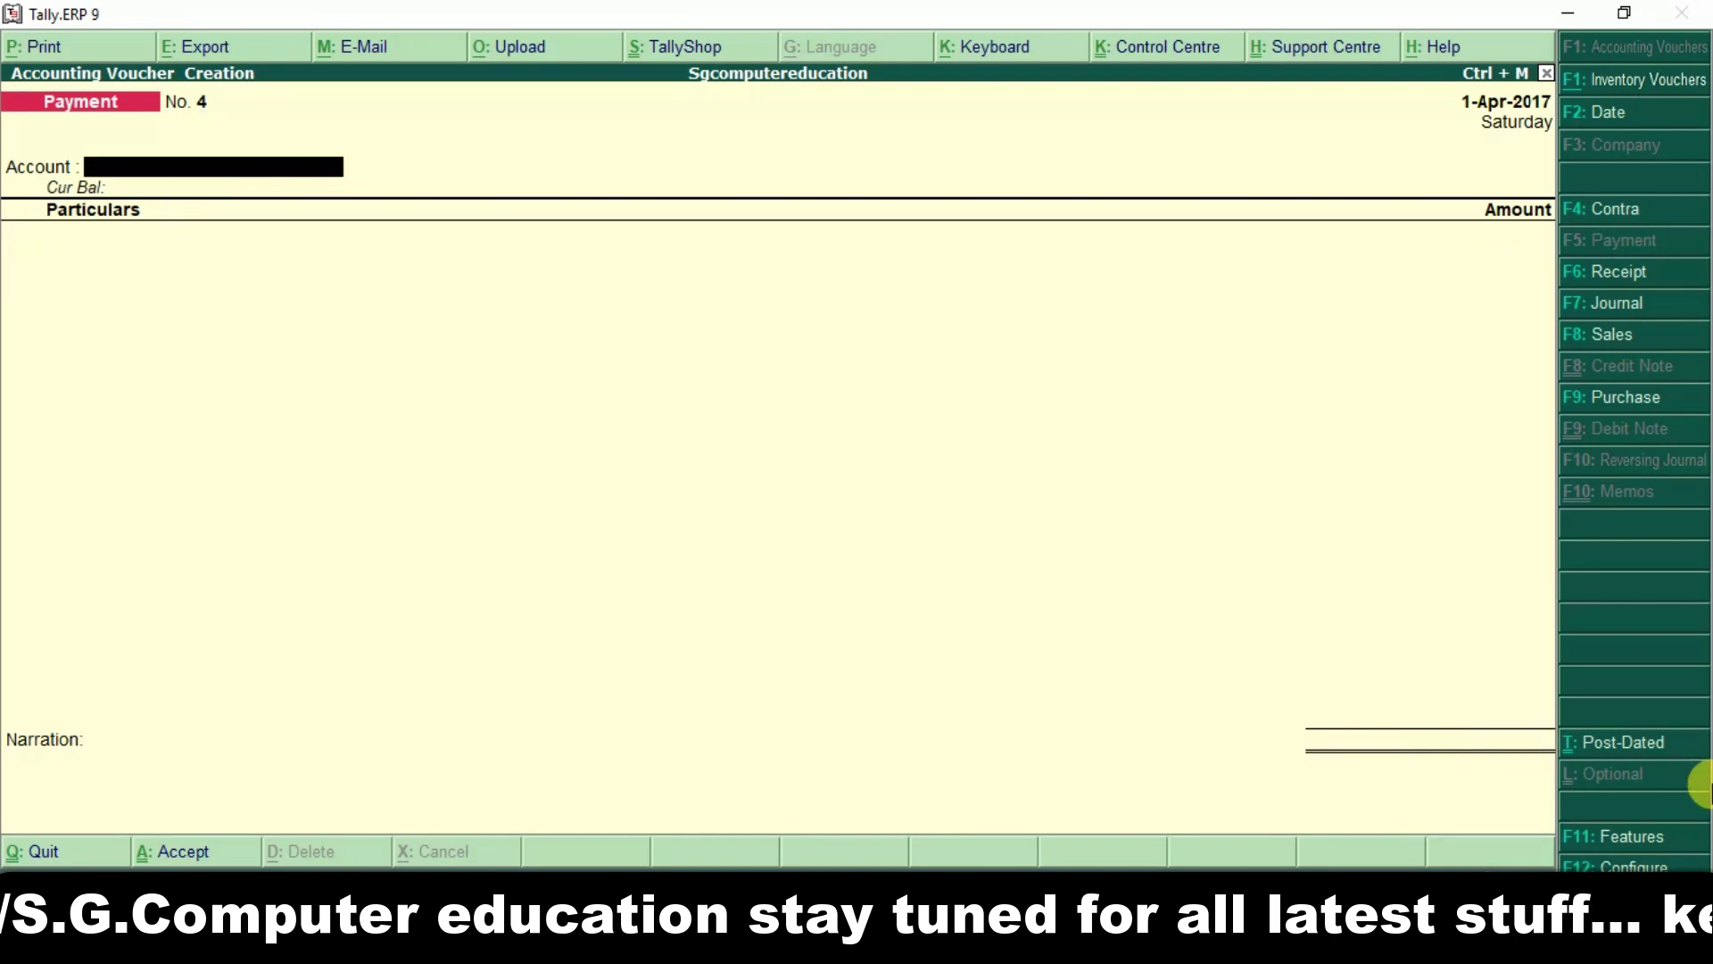
key(Return)
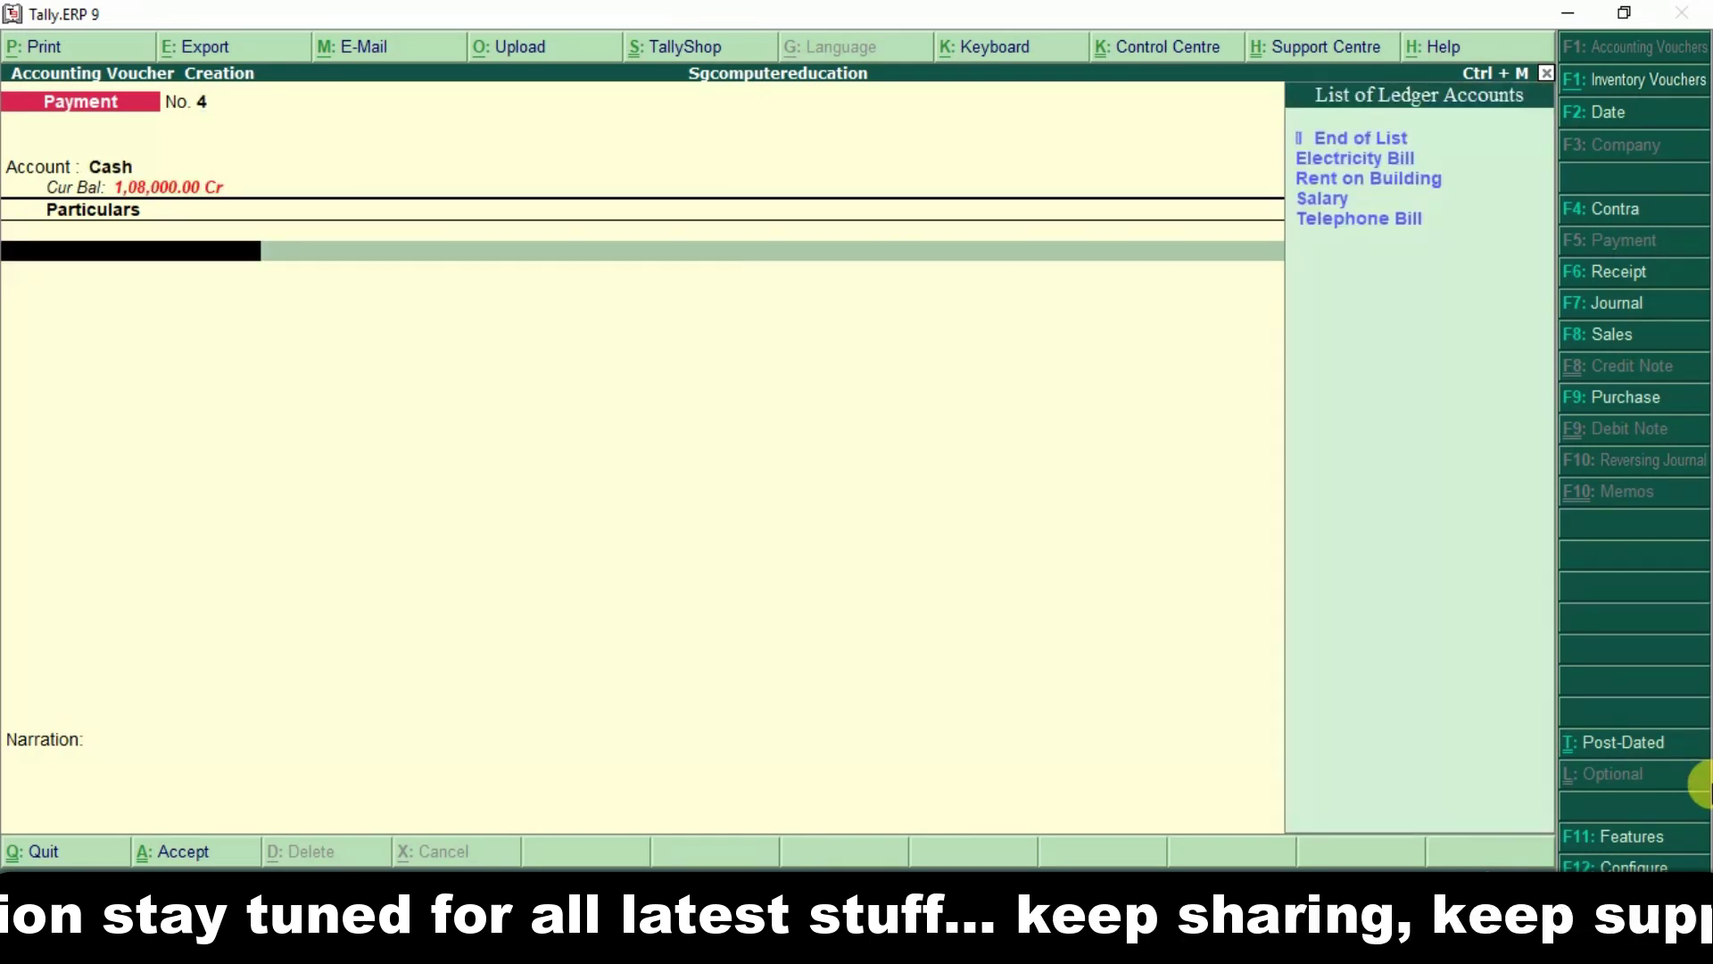
key(Down)
key(Down)
key(Down)
key(Down)
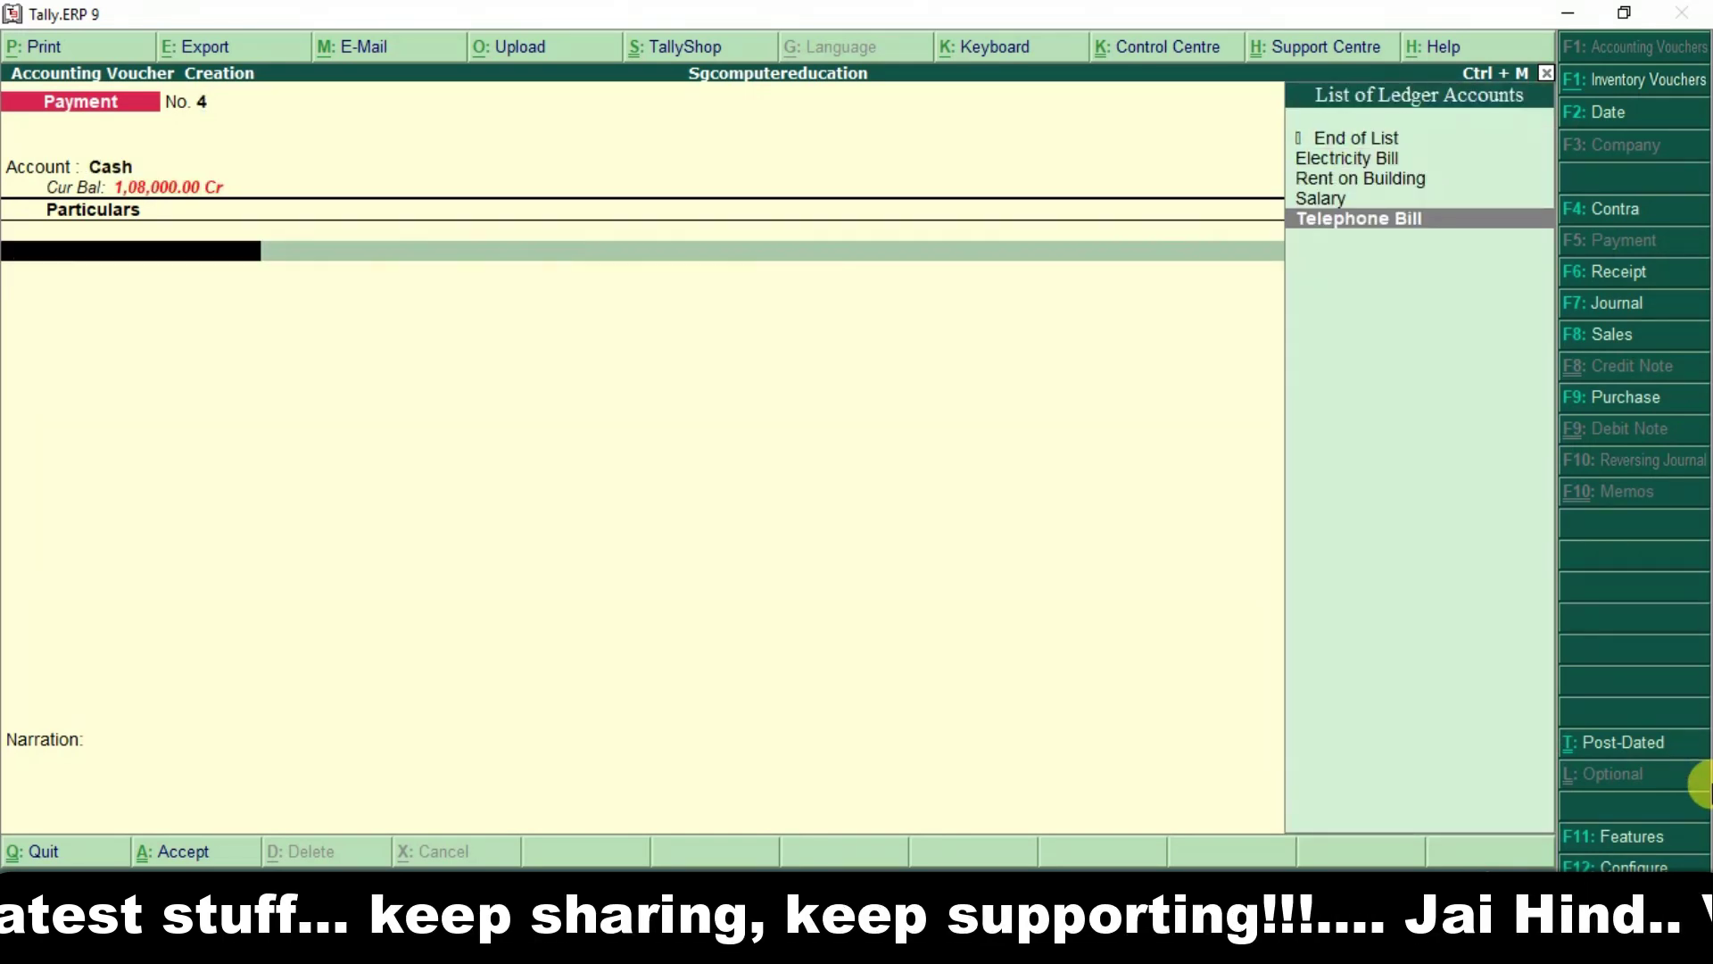
key(Return)
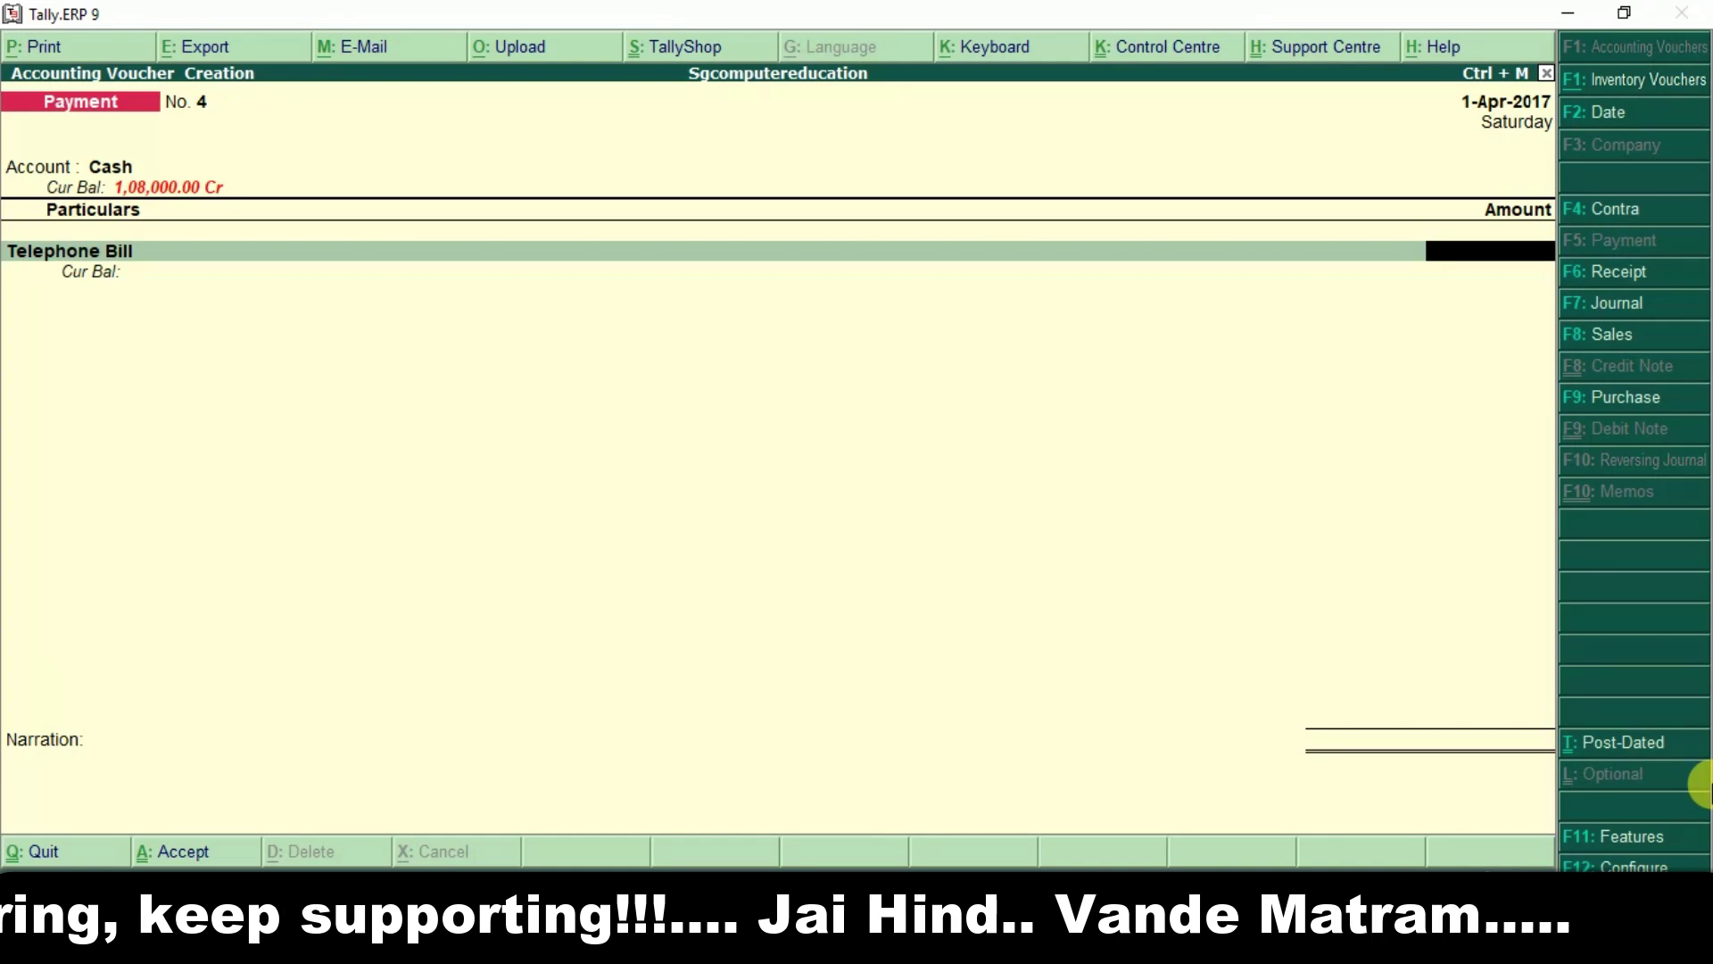
text(25,000.00)
key(Return)
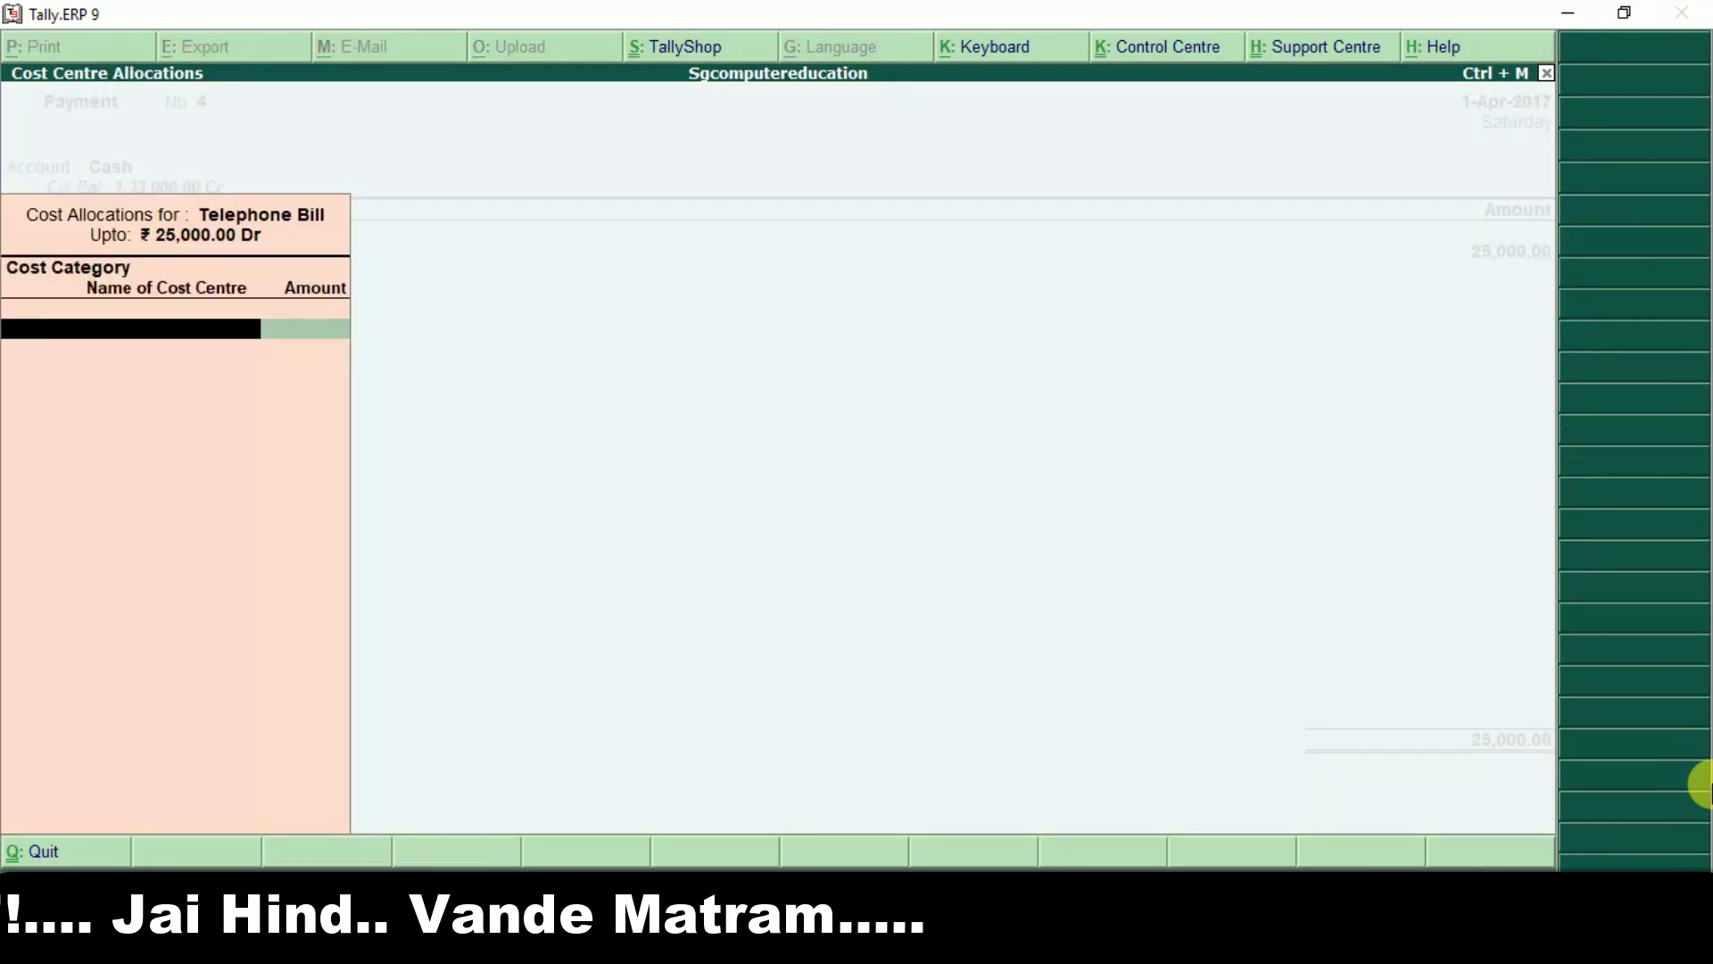
Allocate 15,500 and 9,500 to the two phone-line cost centres, save payment No. 4, and exit.
key(Down)
key(Down)
key(Down)
key(Down)
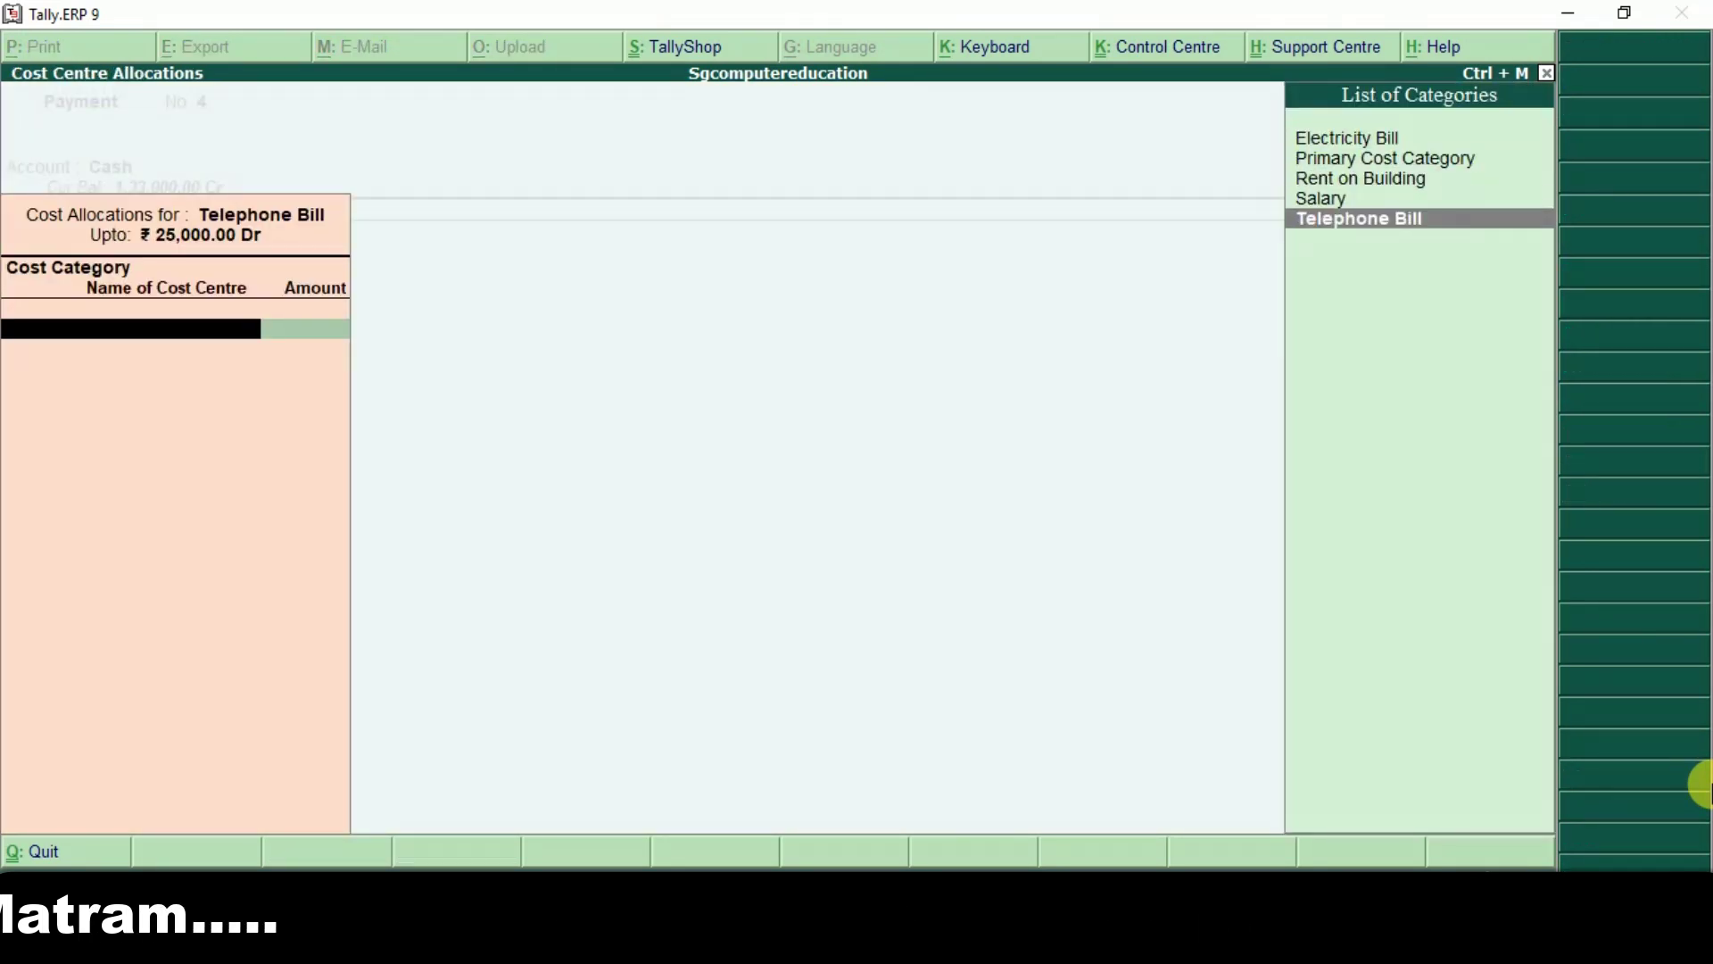
key(Return)
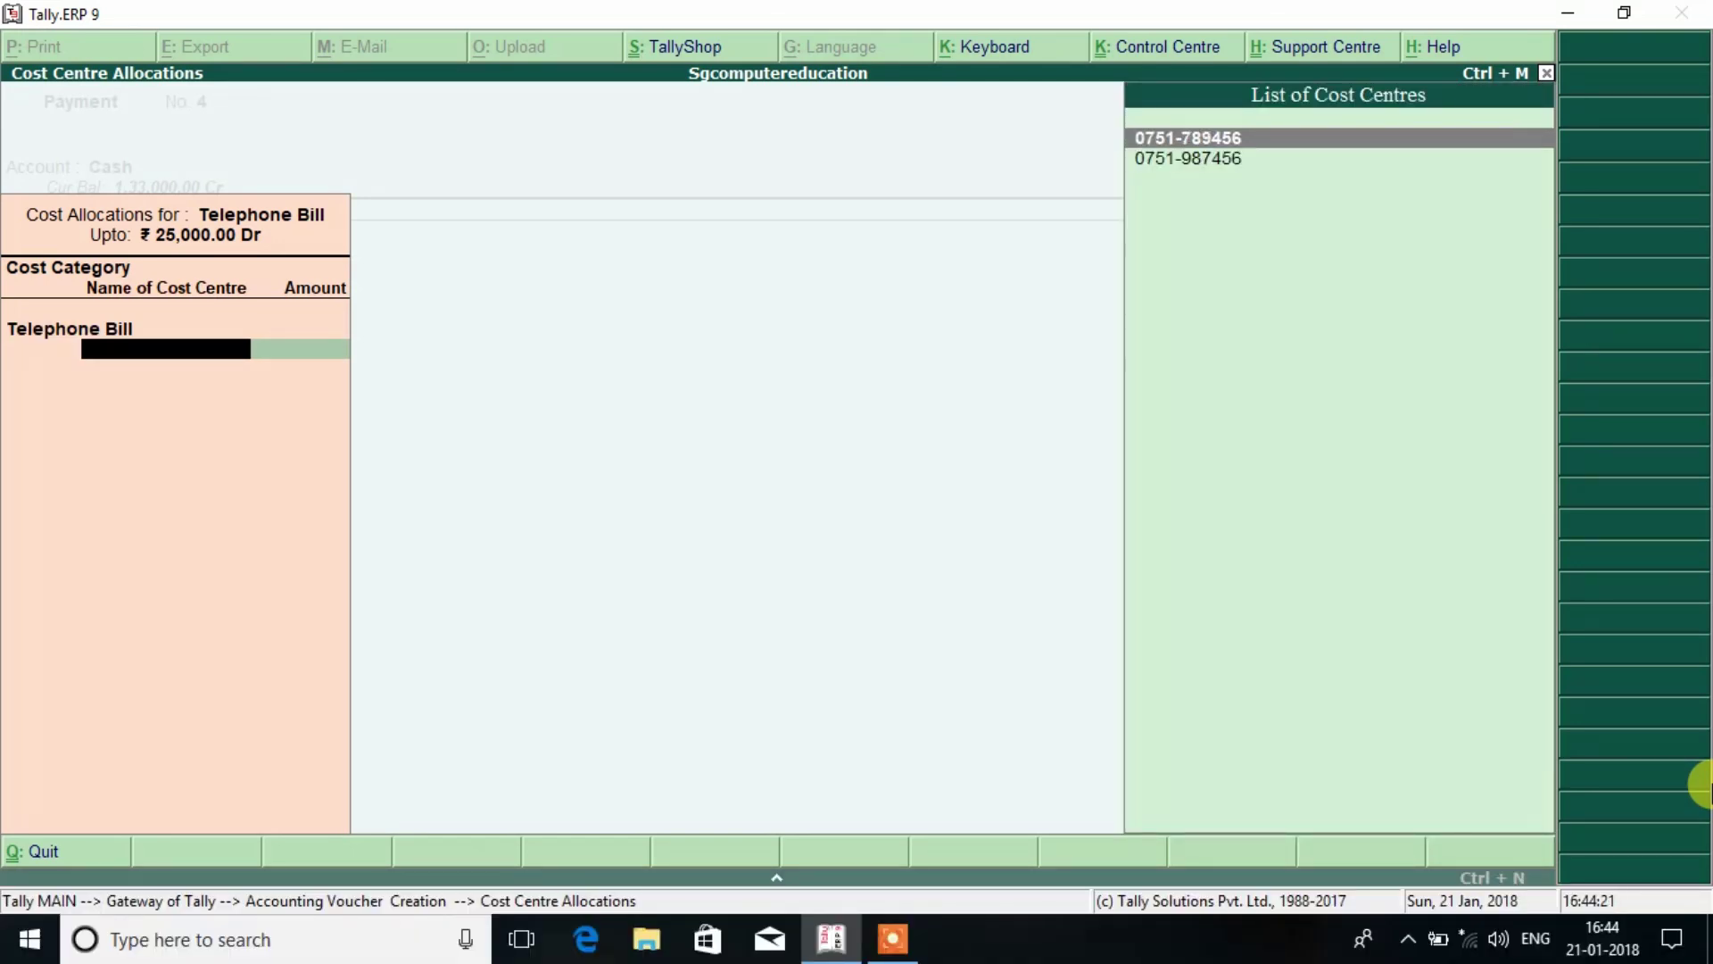
key(Return)
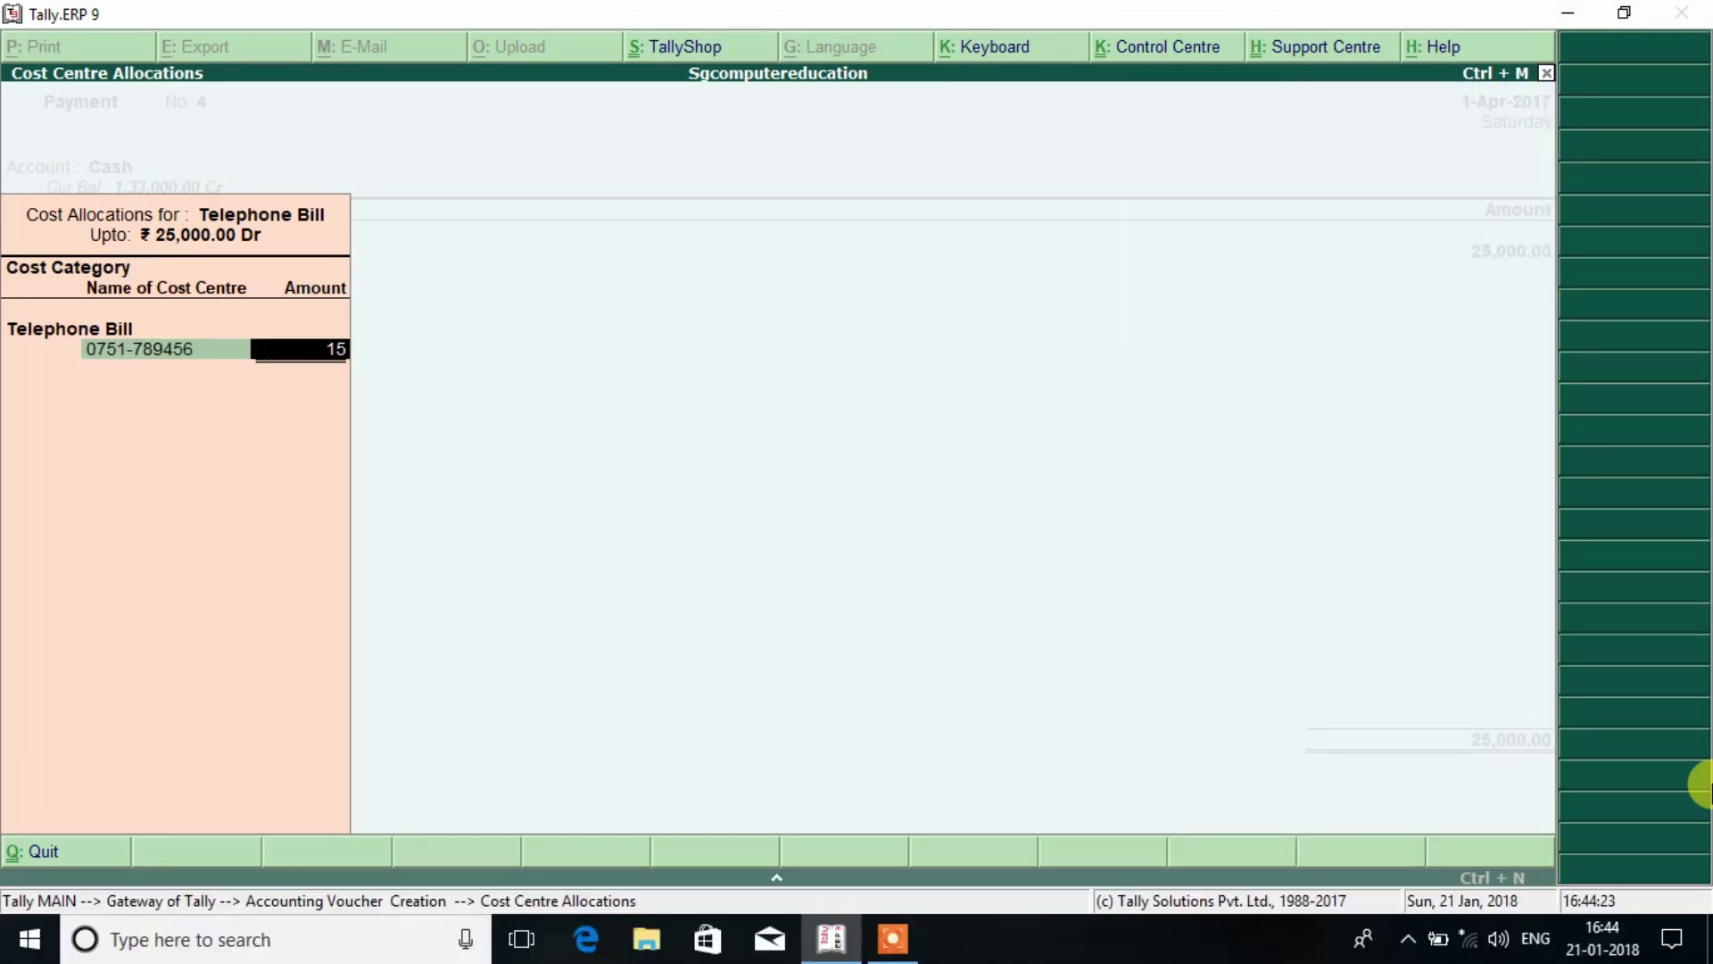
text(15,500)
key(Return)
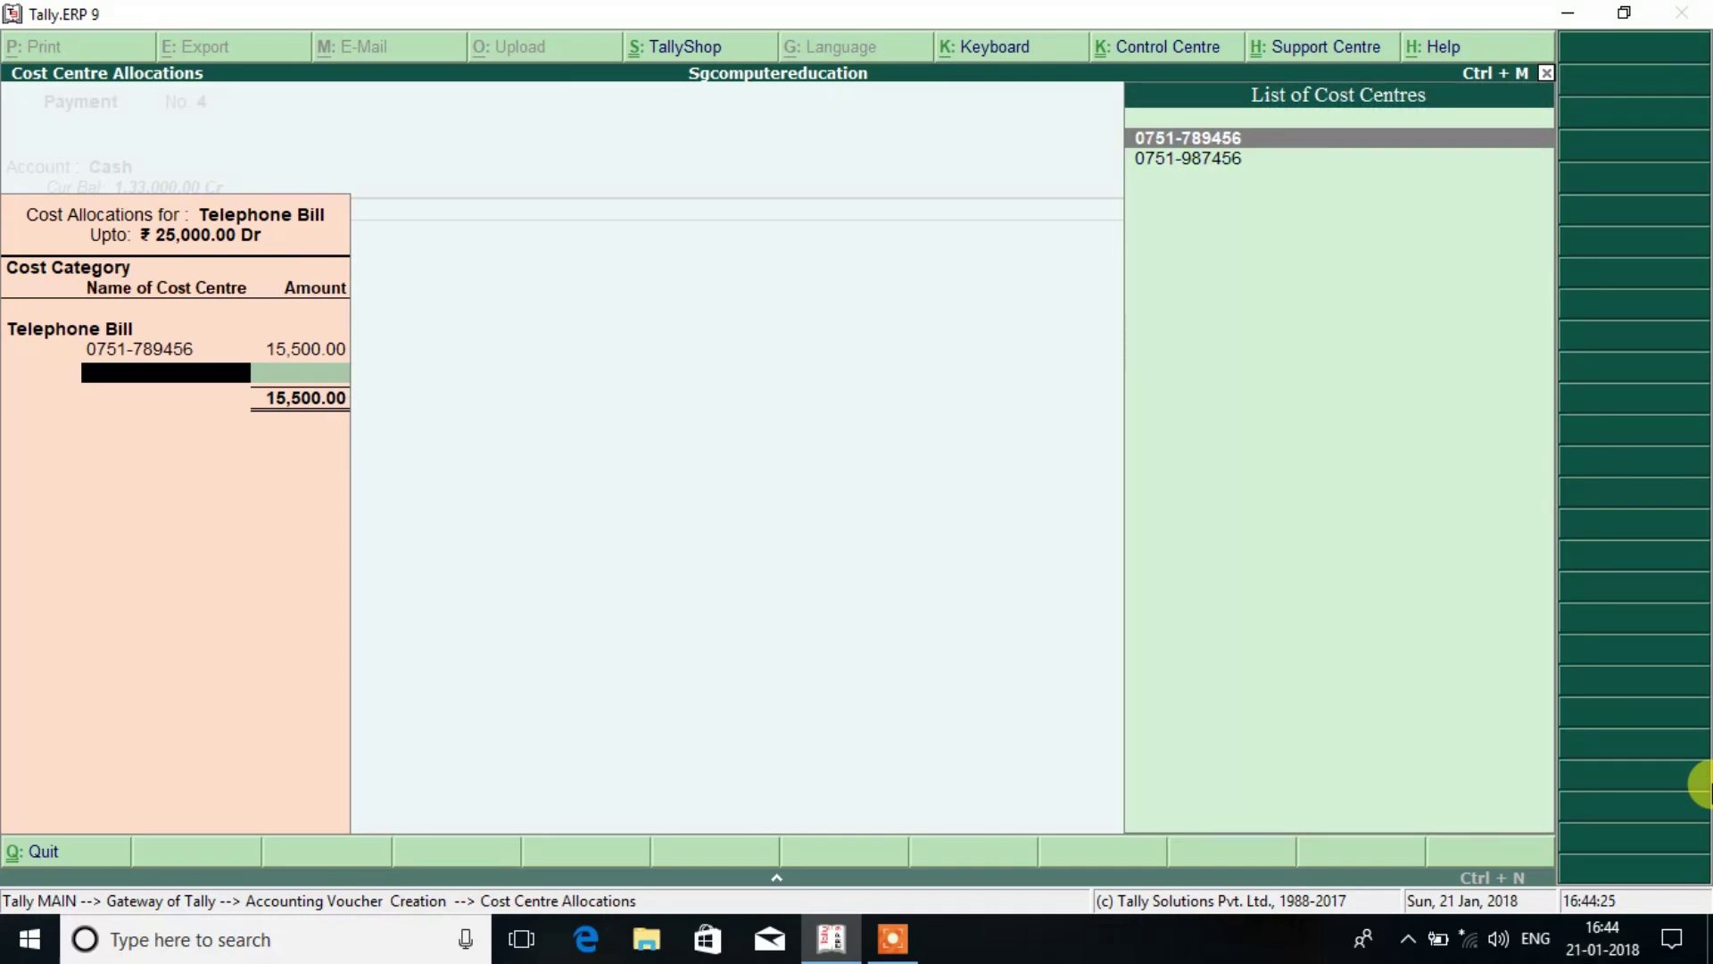
key(Down)
key(Return)
key(Return)
key(Return)
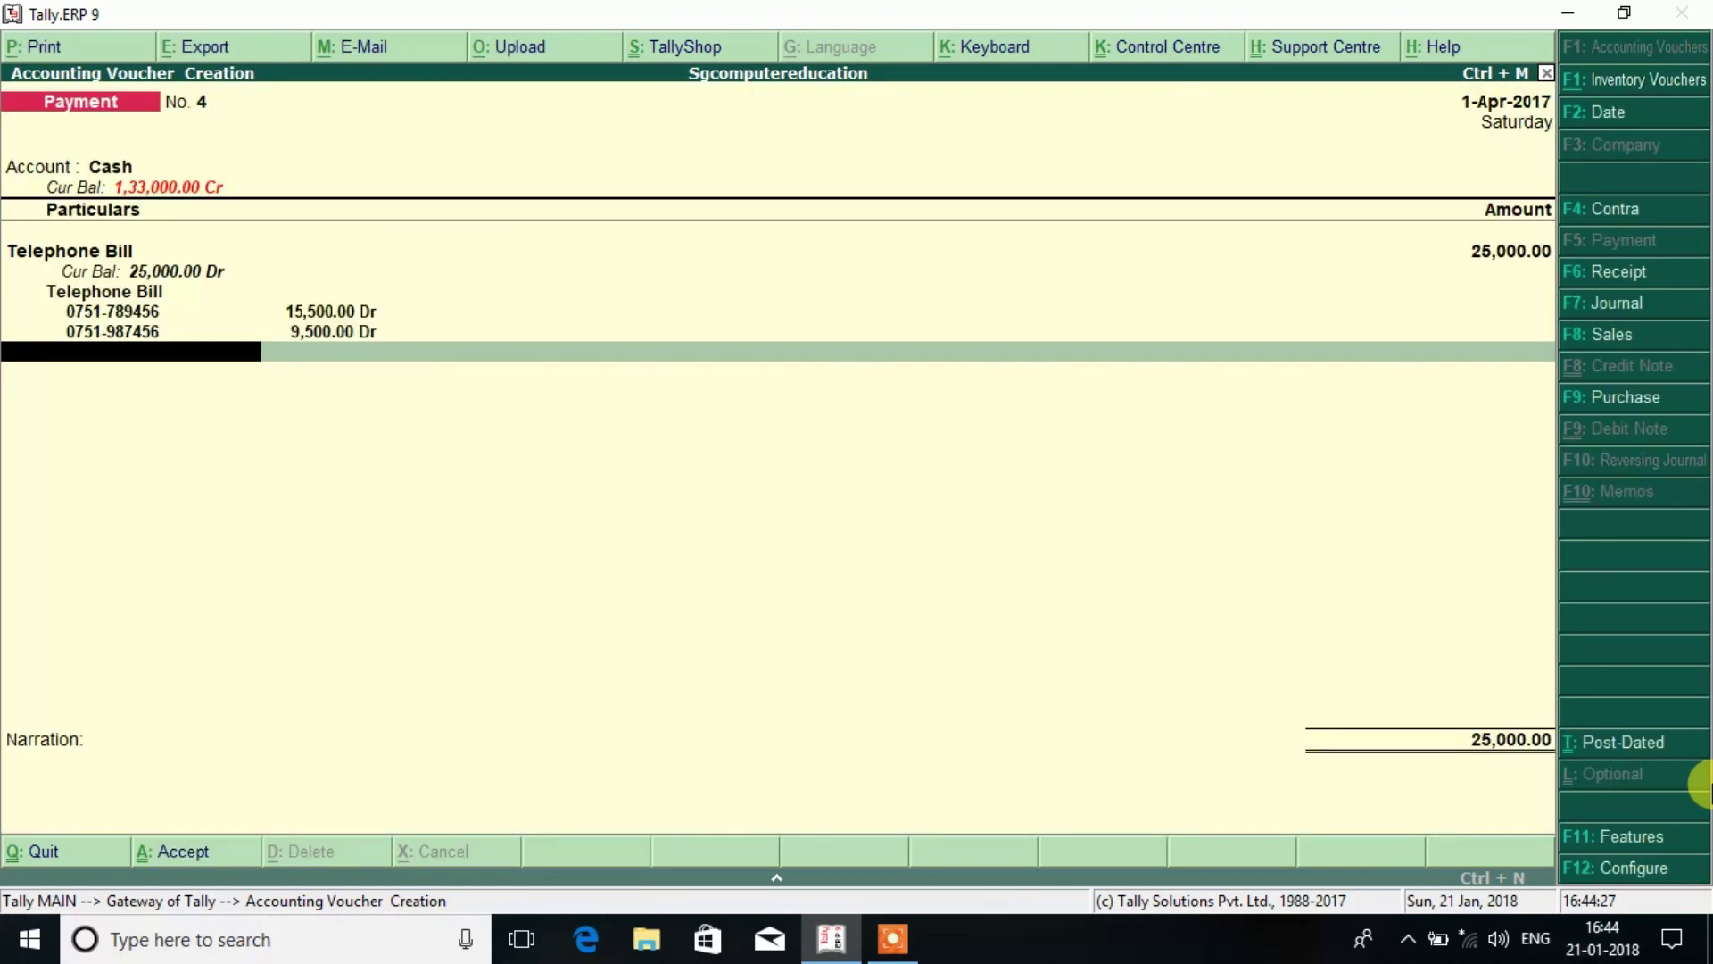
key(Return)
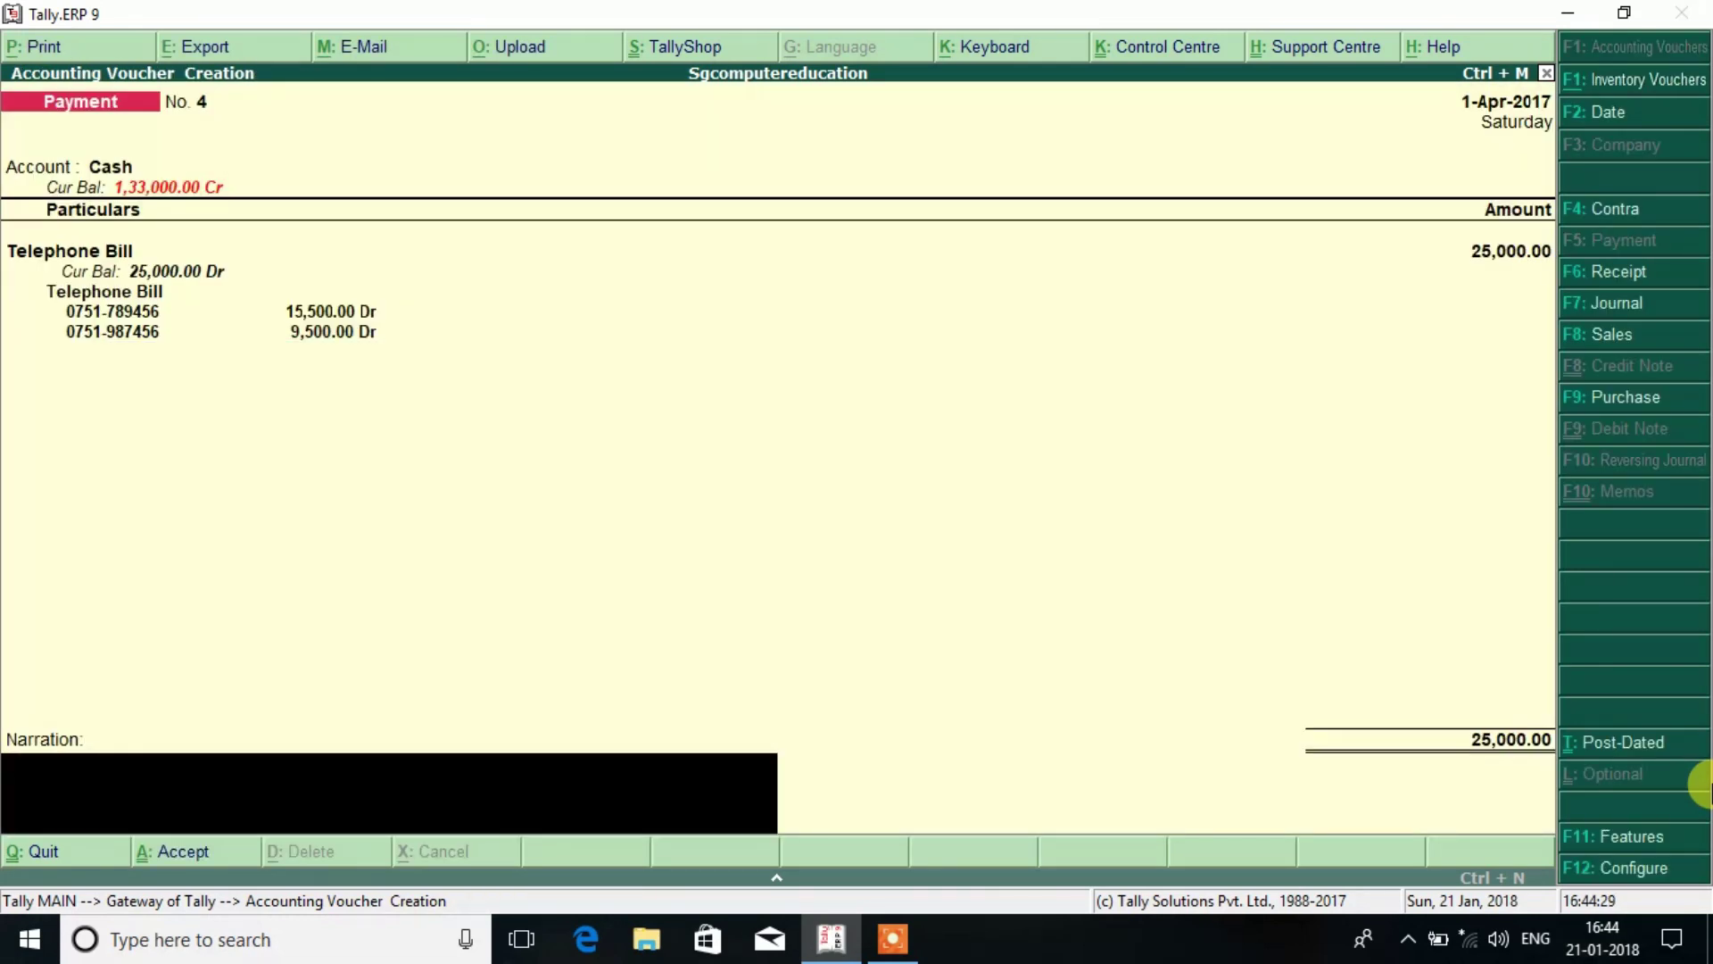
key(Return)
key(Return)
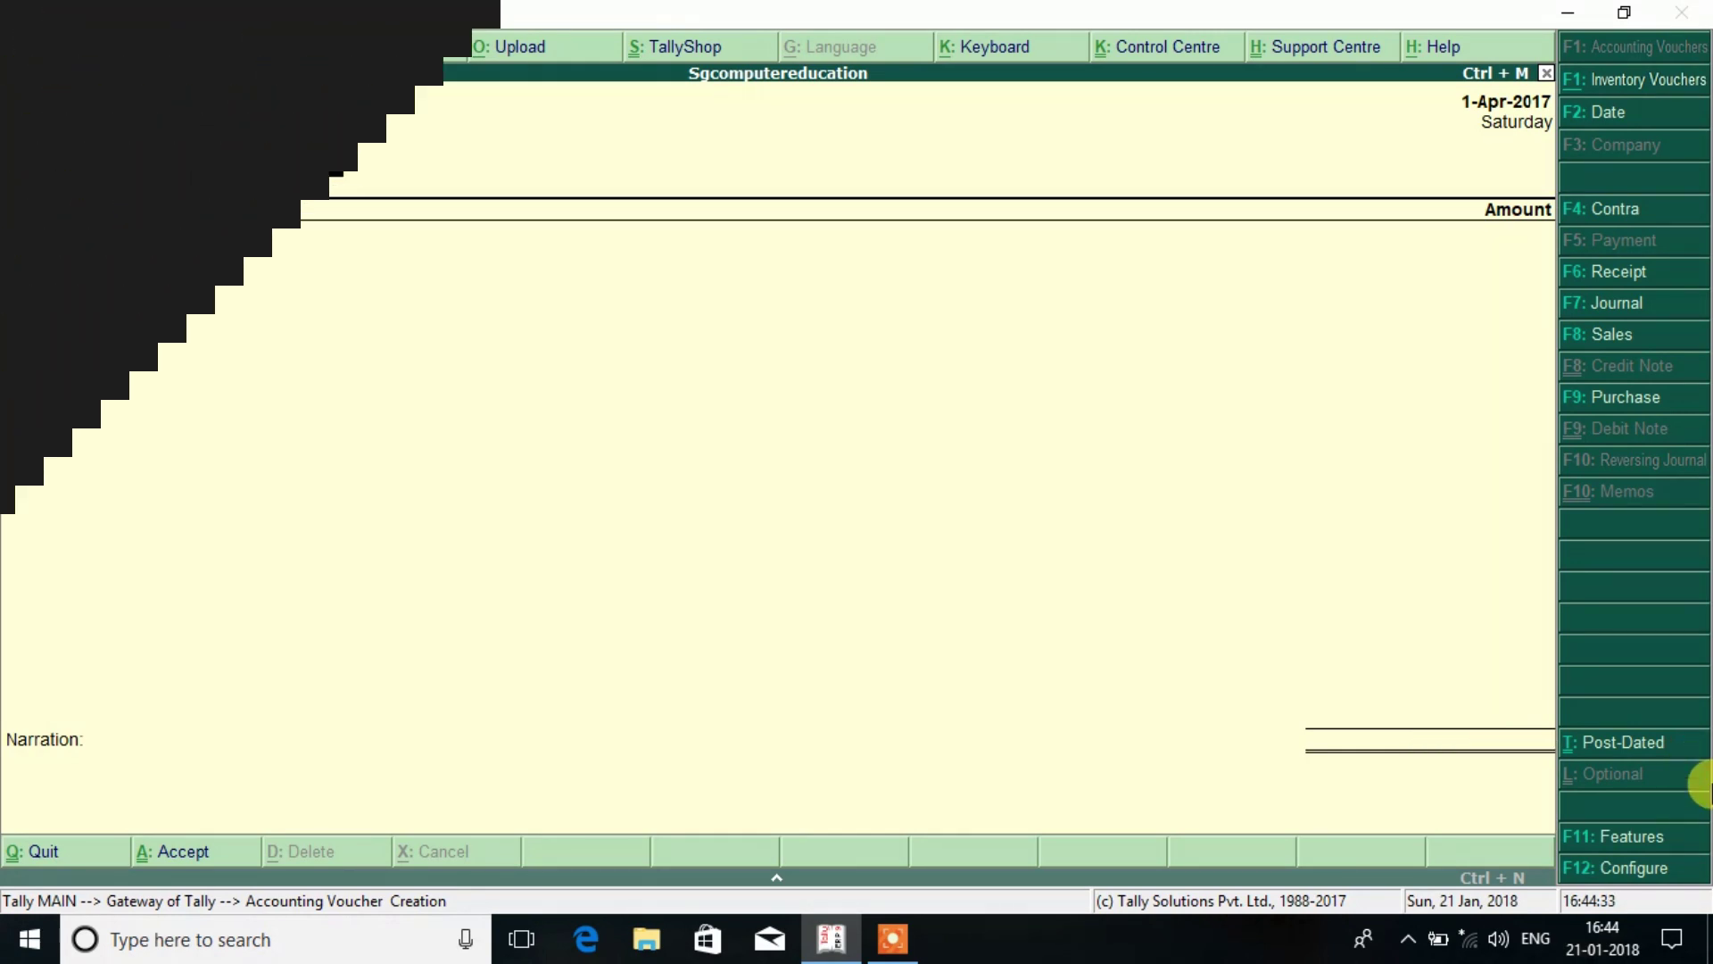
key(Escape)
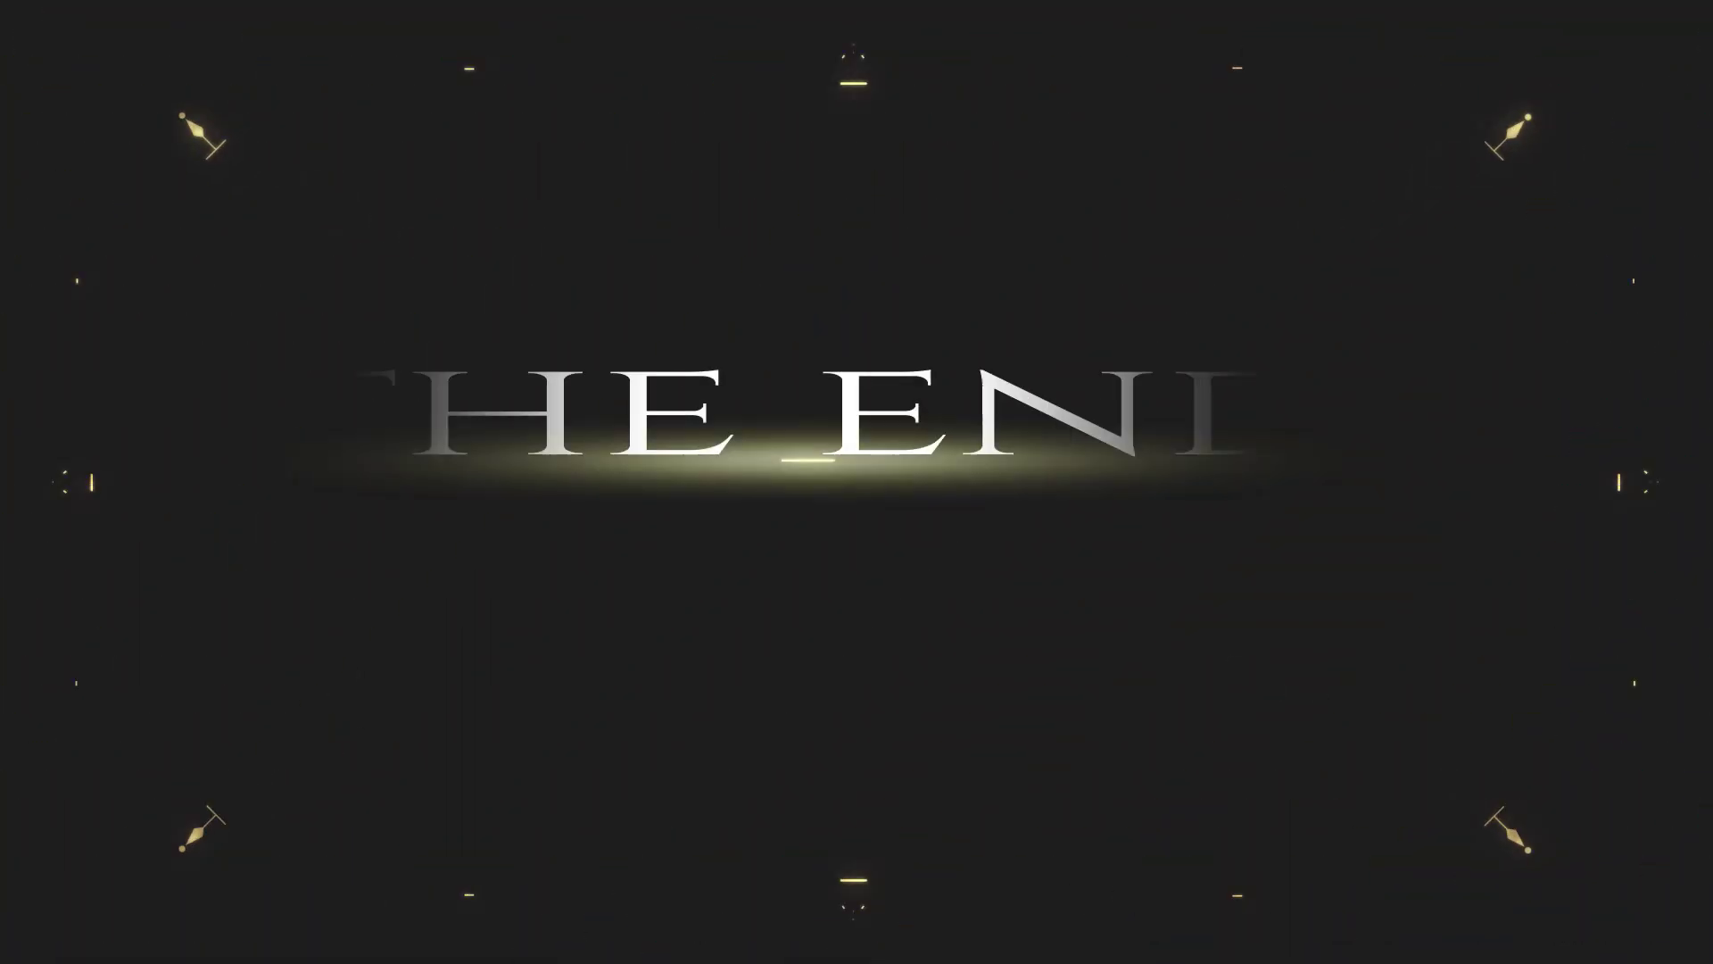